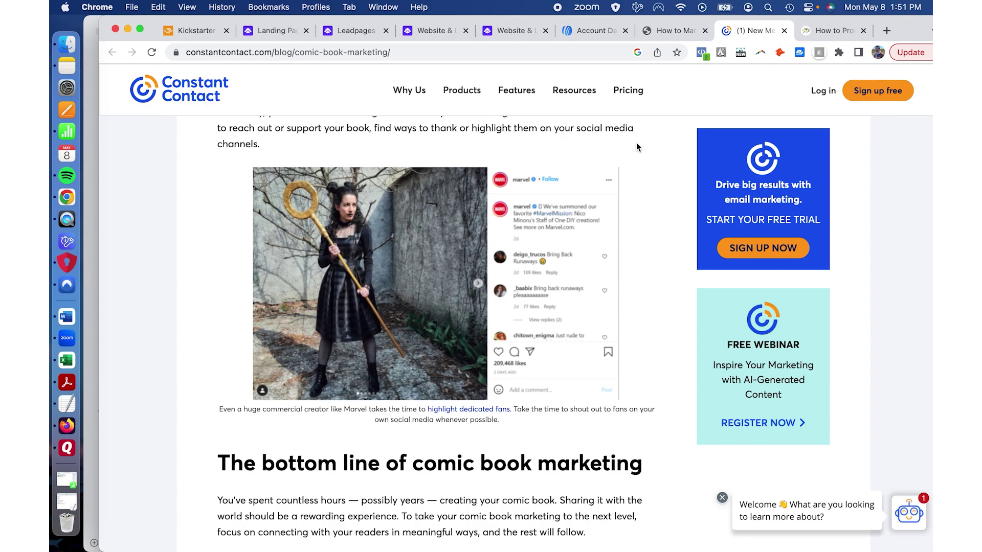
Step: Go from the pricing page to the Leadpages home page and scroll through its features and success stories
click(283, 32)
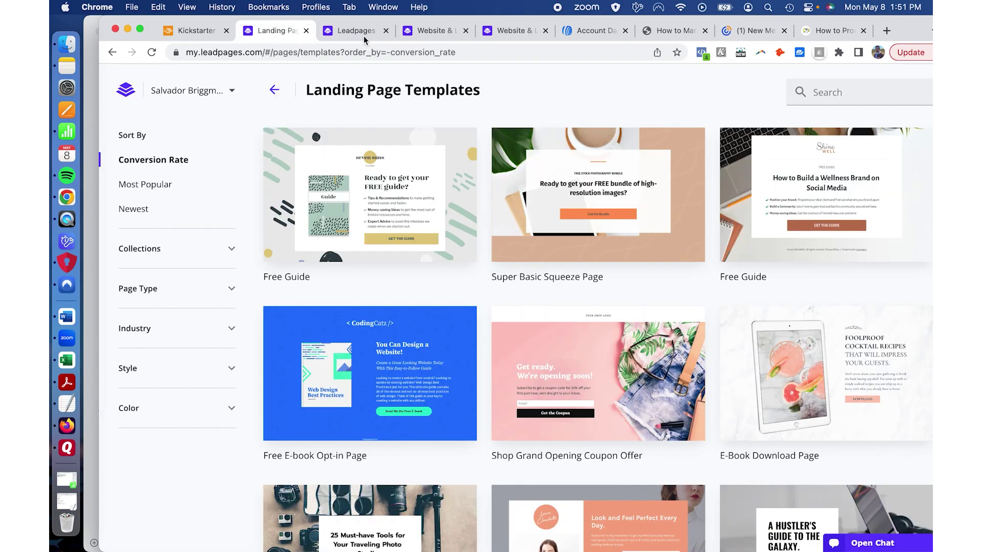
click(364, 37)
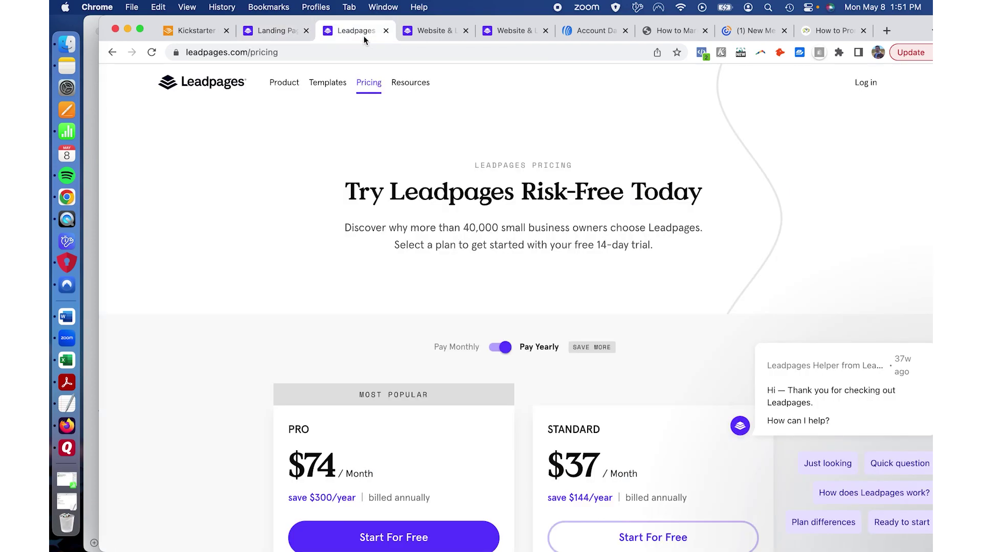
click(227, 84)
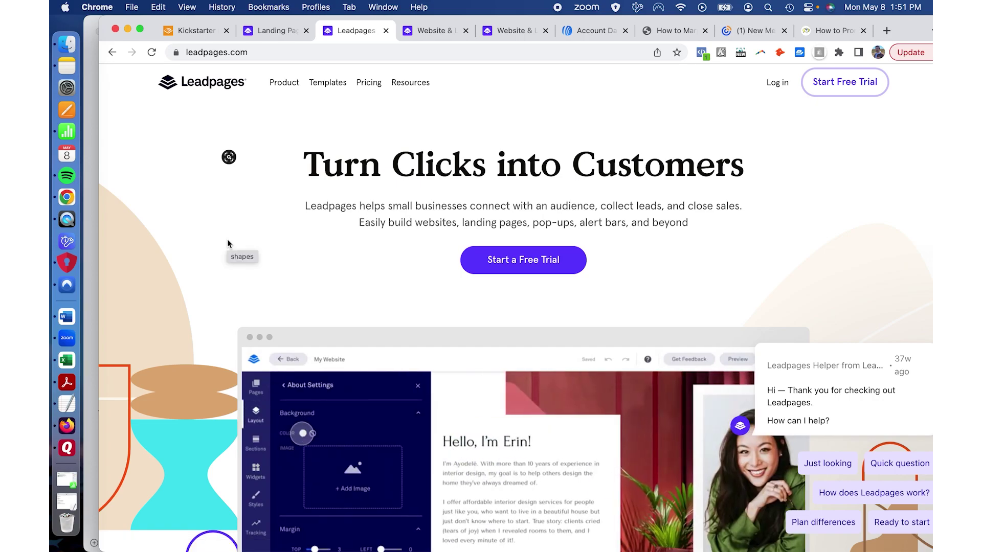
scroll(232, 226, down, 3)
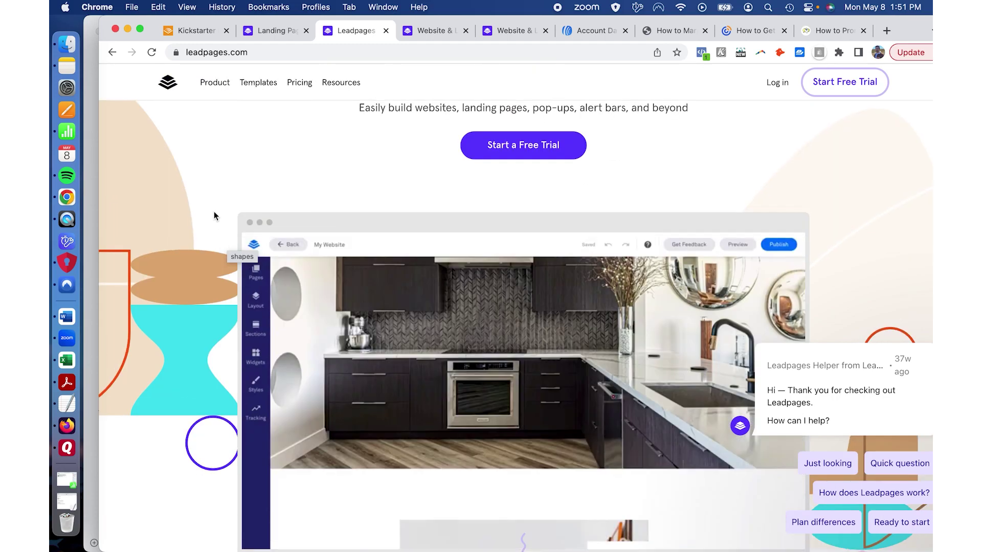
scroll(251, 215, down, 3)
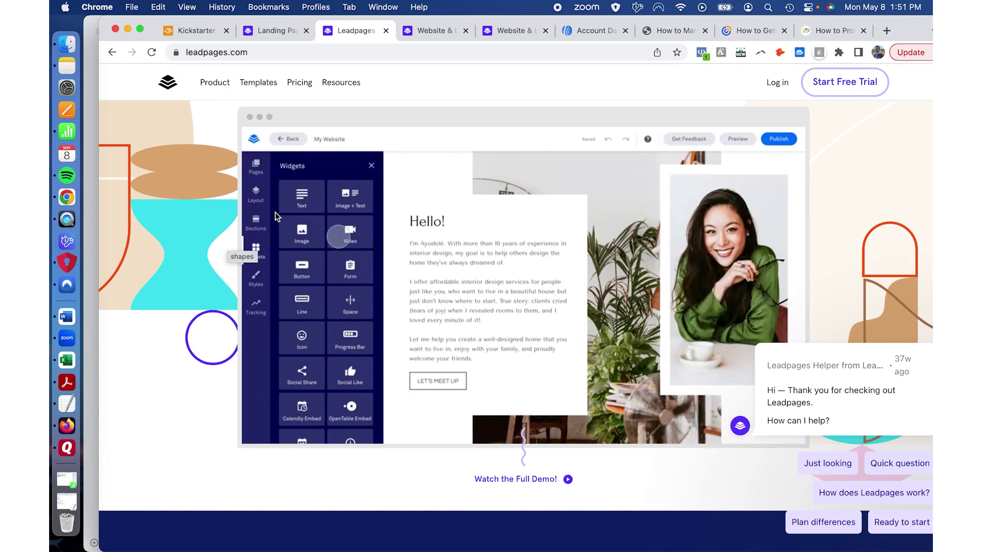
scroll(275, 213, down, 5)
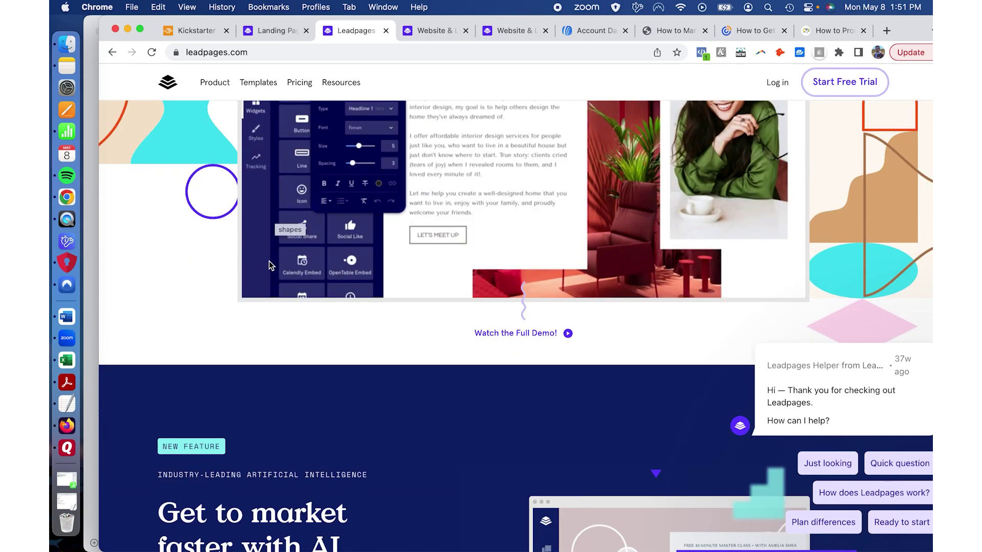
scroll(269, 265, down, 10)
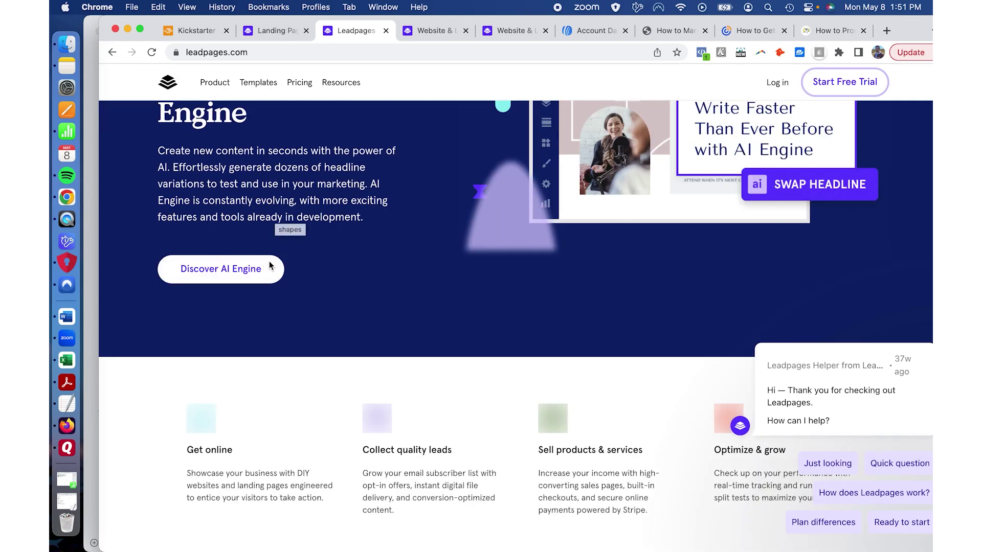
scroll(339, 274, down, 2)
scroll(340, 271, down, 6)
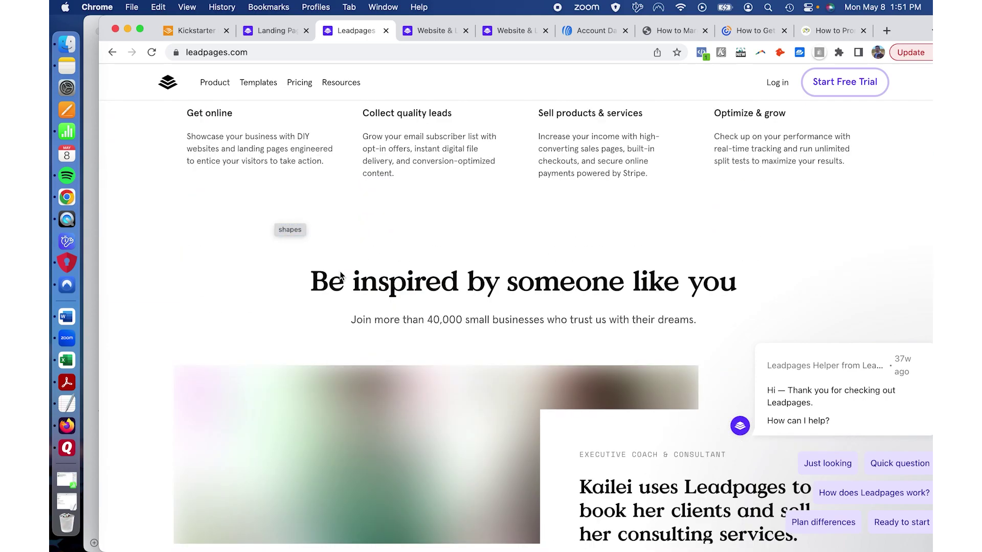
scroll(339, 271, up, 2)
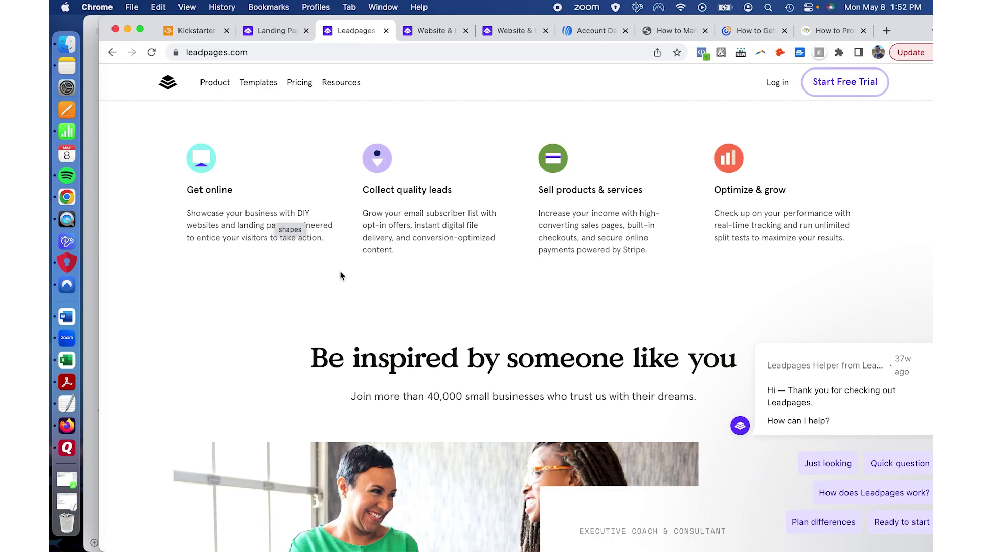
scroll(340, 276, down, 10)
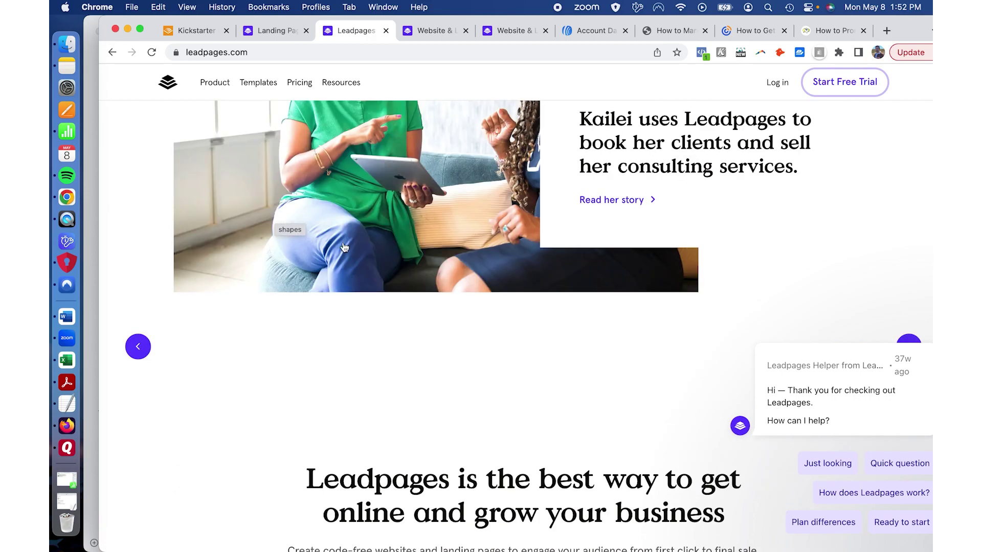
scroll(344, 248, up, 10)
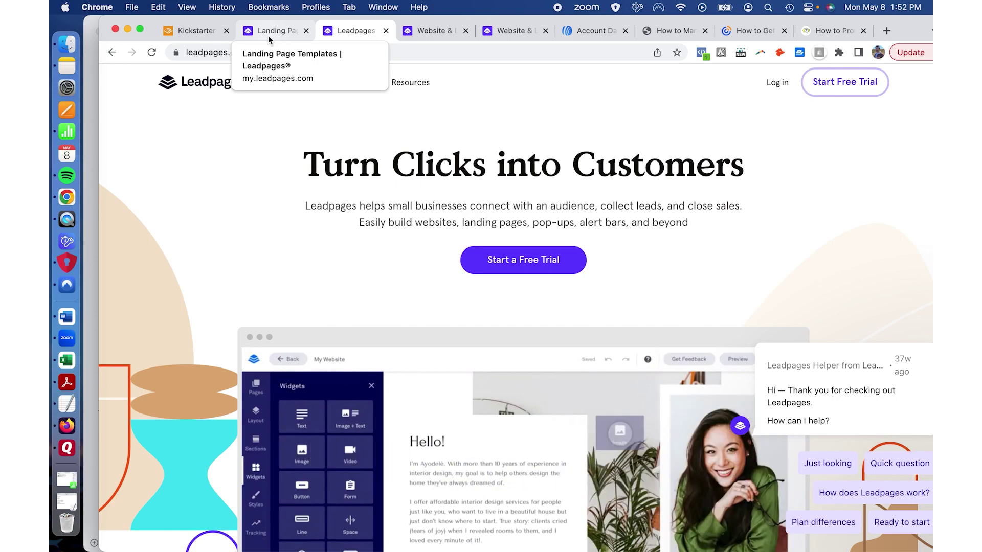
Step: Open the public Leadpages template gallery and browse the Landing Pages templates
click(268, 38)
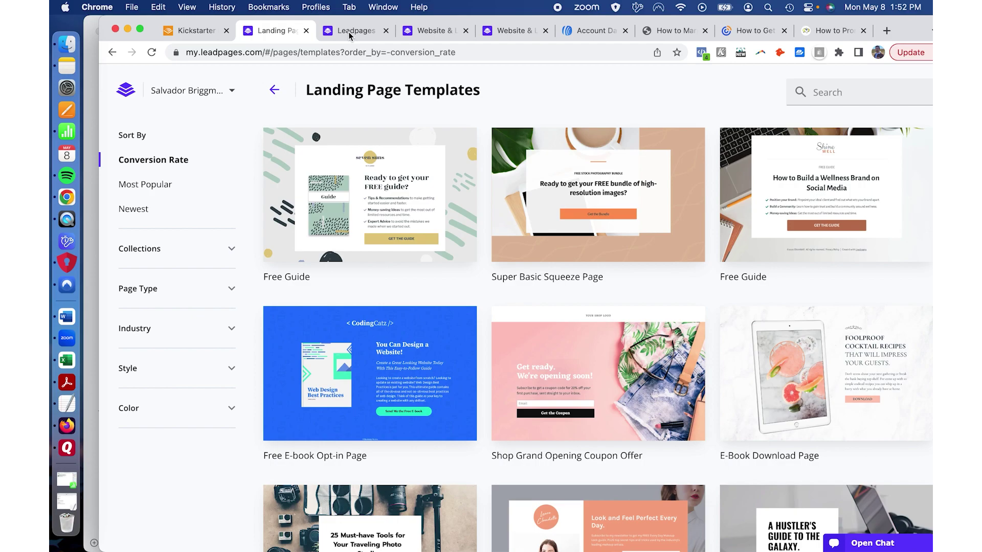
click(438, 32)
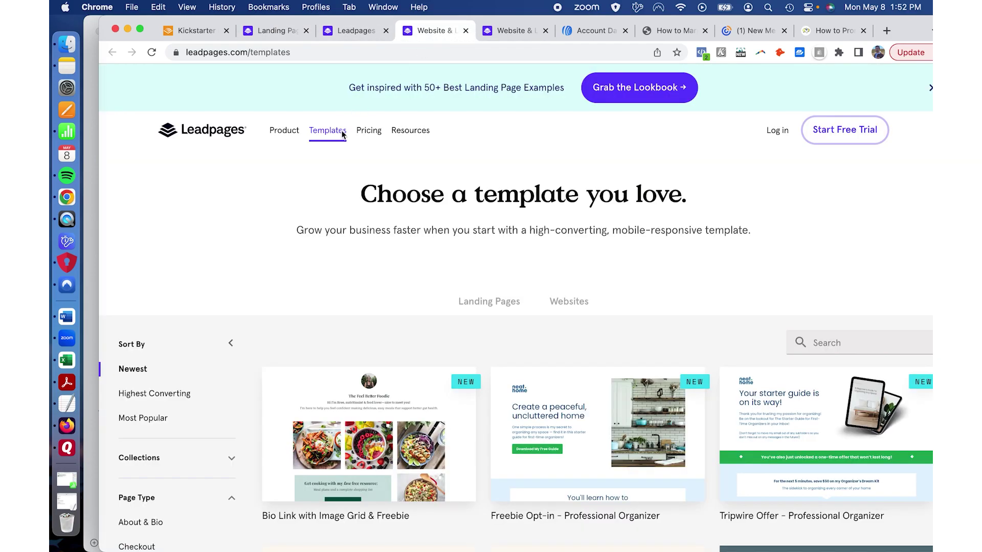
scroll(250, 214, down, 5)
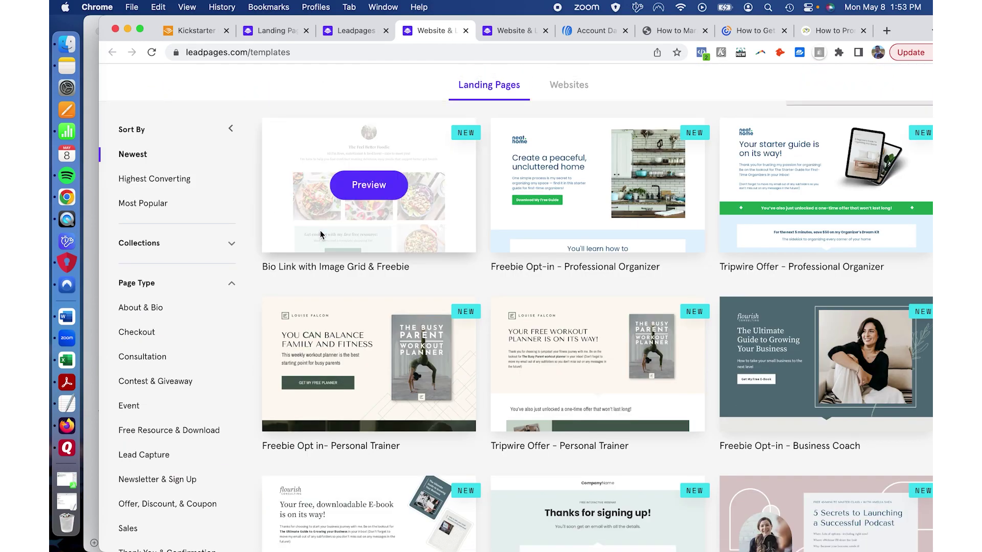
scroll(320, 230, down, 3)
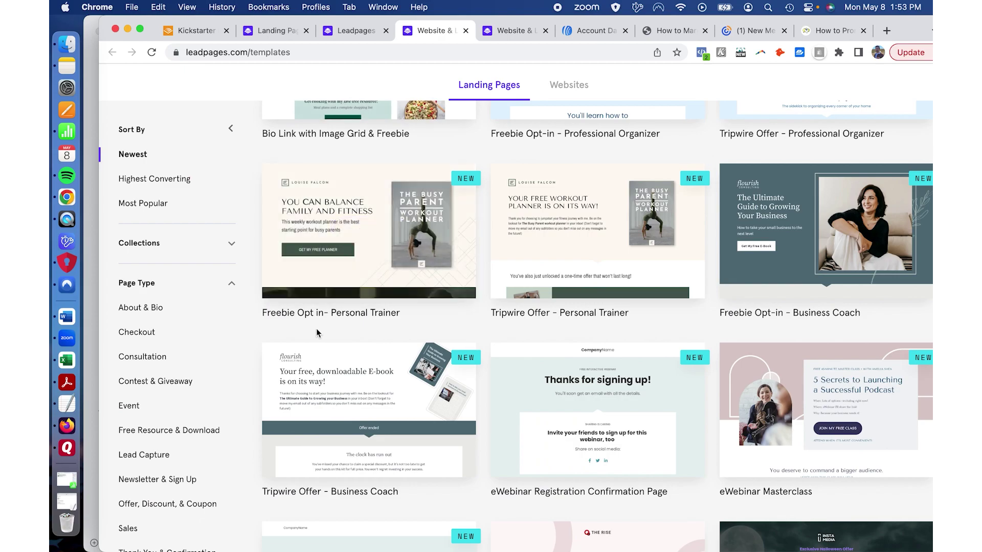
scroll(316, 328, down, 3)
scroll(316, 328, down, 3)
scroll(316, 329, down, 6)
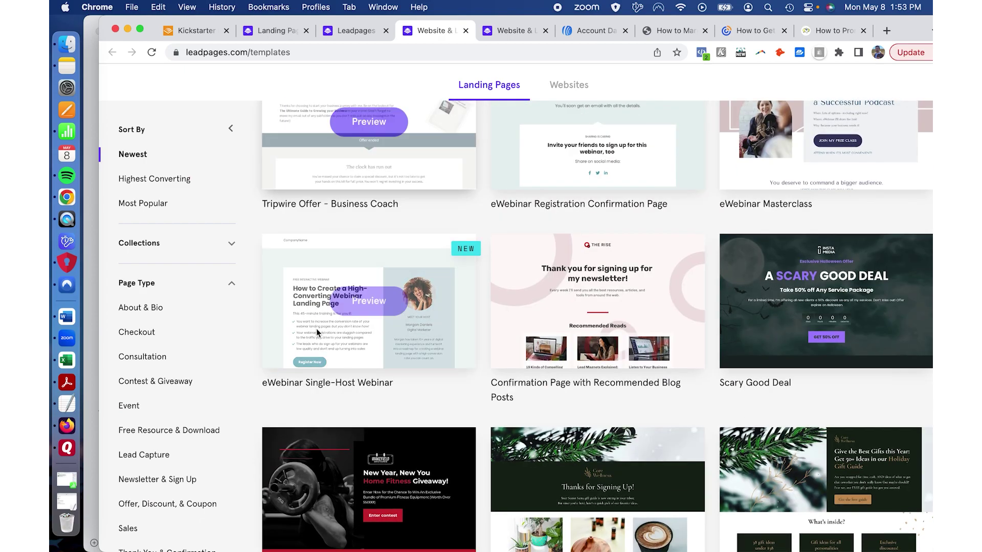
scroll(316, 328, up, 3)
scroll(316, 328, up, 15)
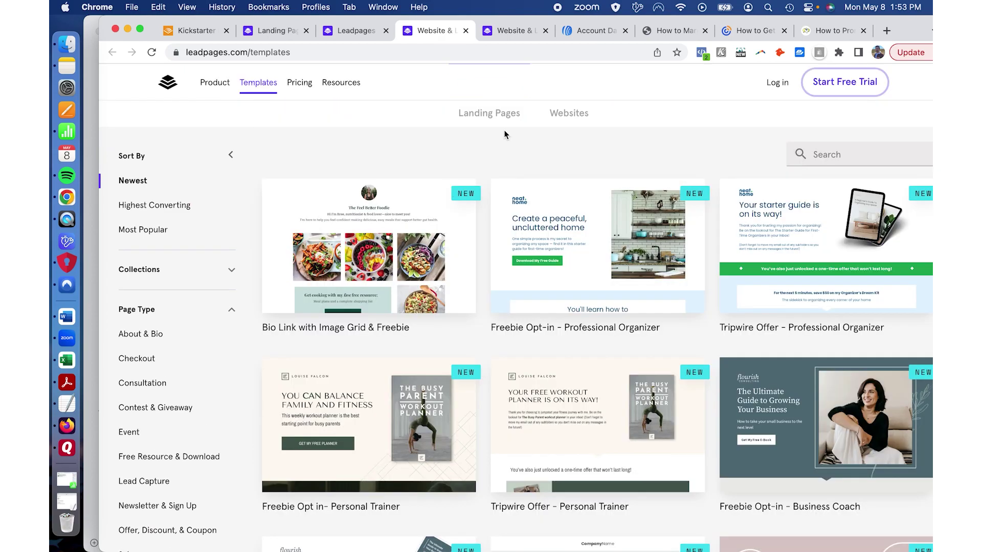
Step: Browse the Websites templates, then return to Landing Pages
click(568, 113)
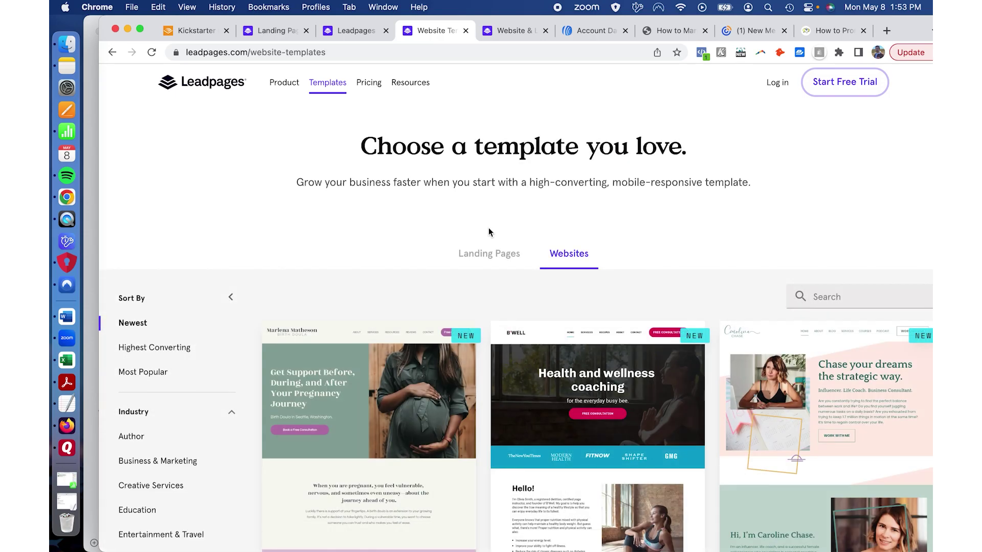
scroll(489, 228, down, 10)
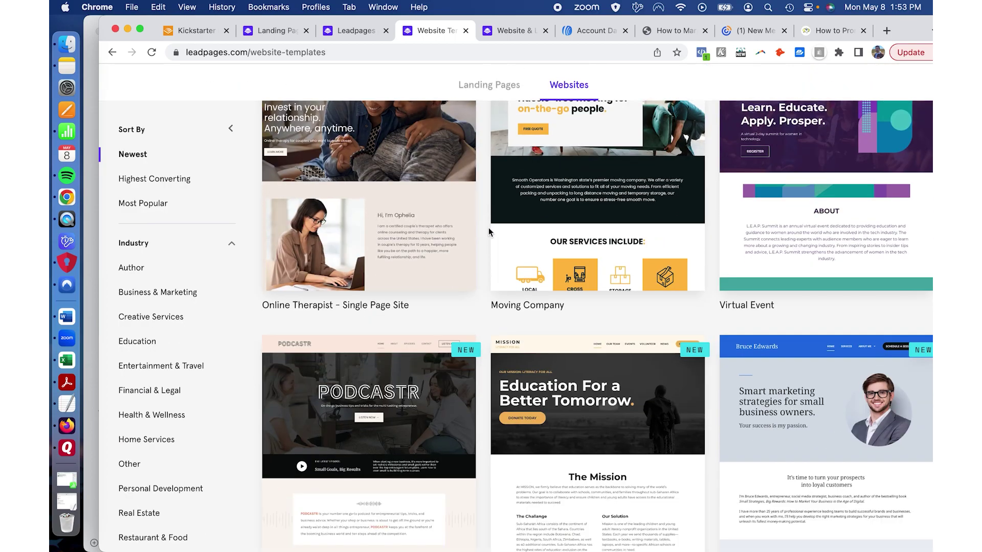
scroll(488, 228, down, 8)
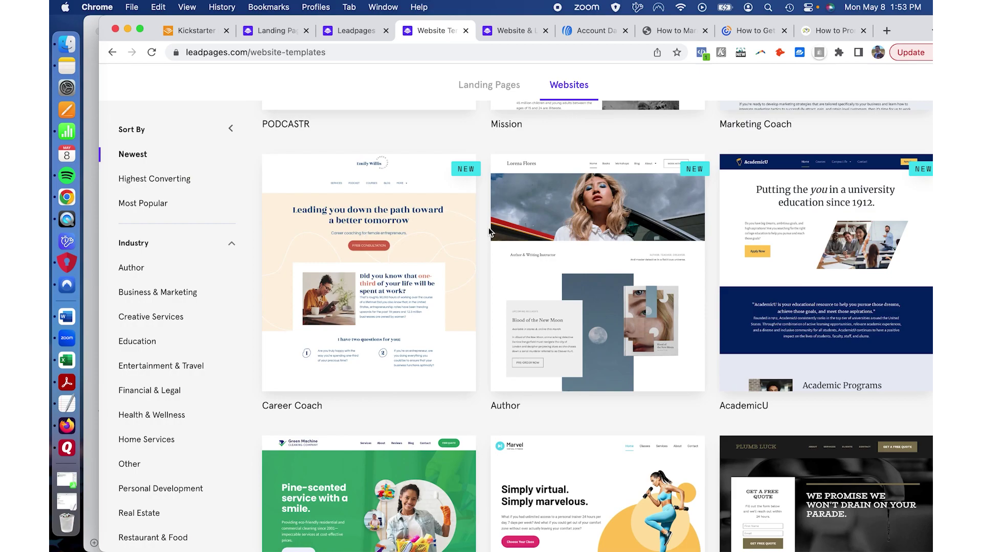
scroll(489, 228, down, 7)
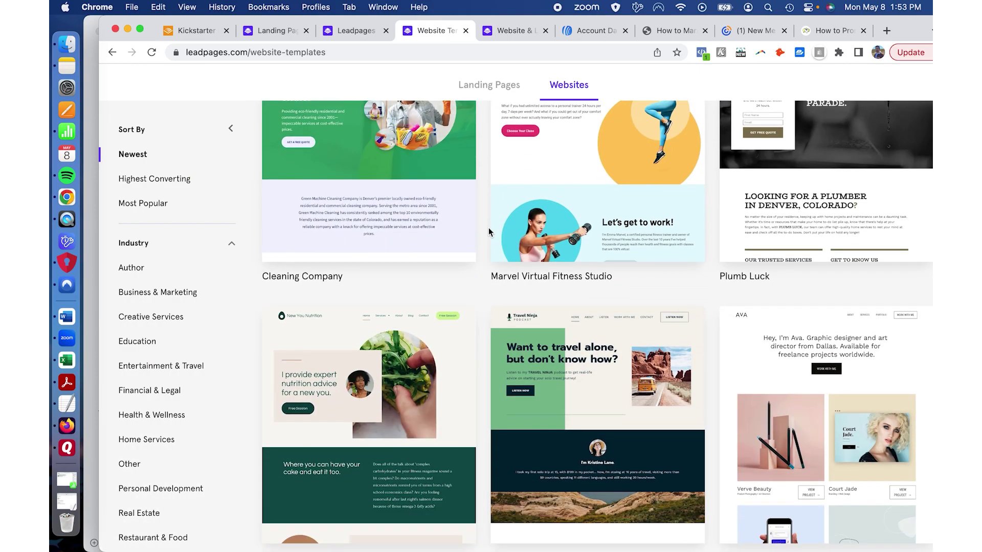
scroll(489, 228, up, 20)
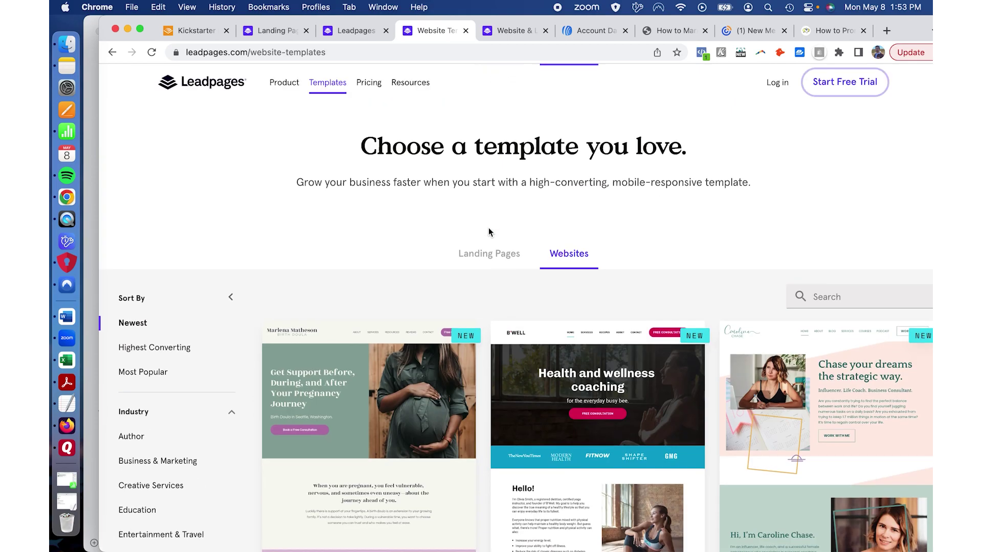
click(491, 261)
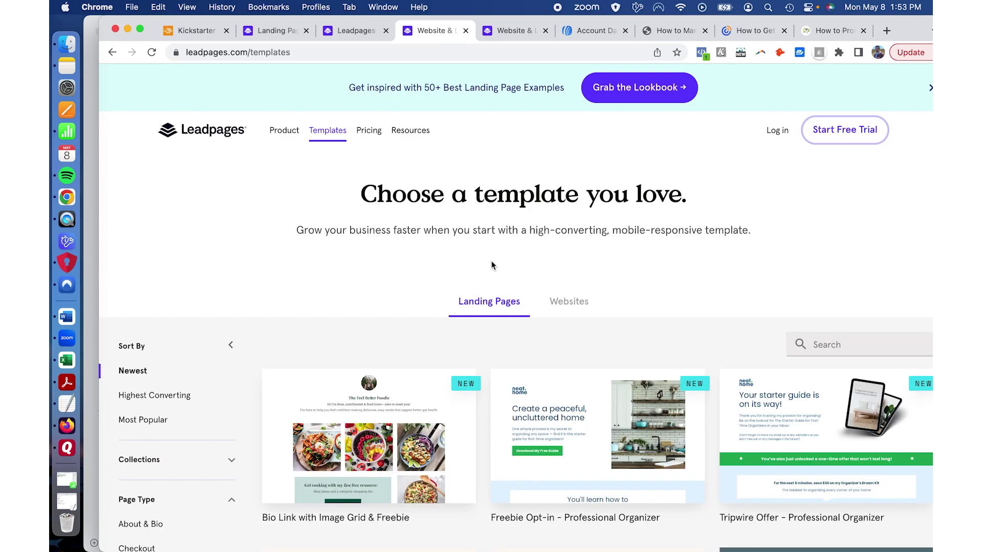
Step: Scroll the template gallery and search it for 'book'
scroll(491, 262, down, 3)
scroll(491, 264, down, 5)
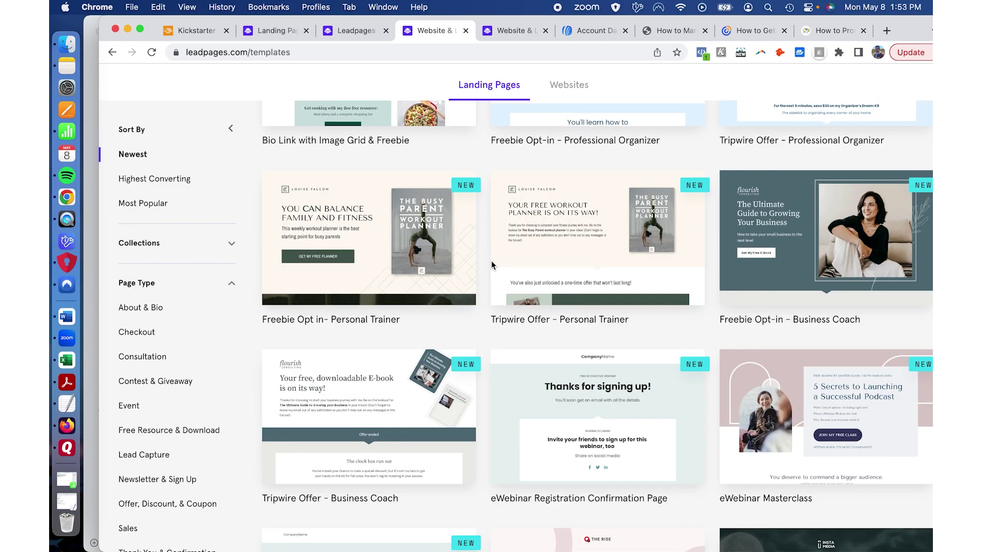
scroll(490, 281, down, 3)
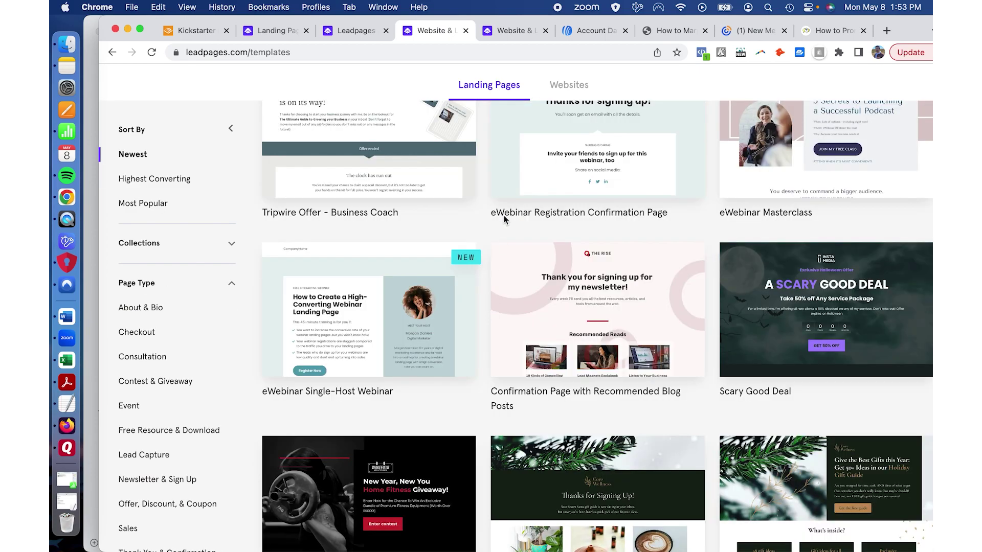
scroll(504, 215, up, 10)
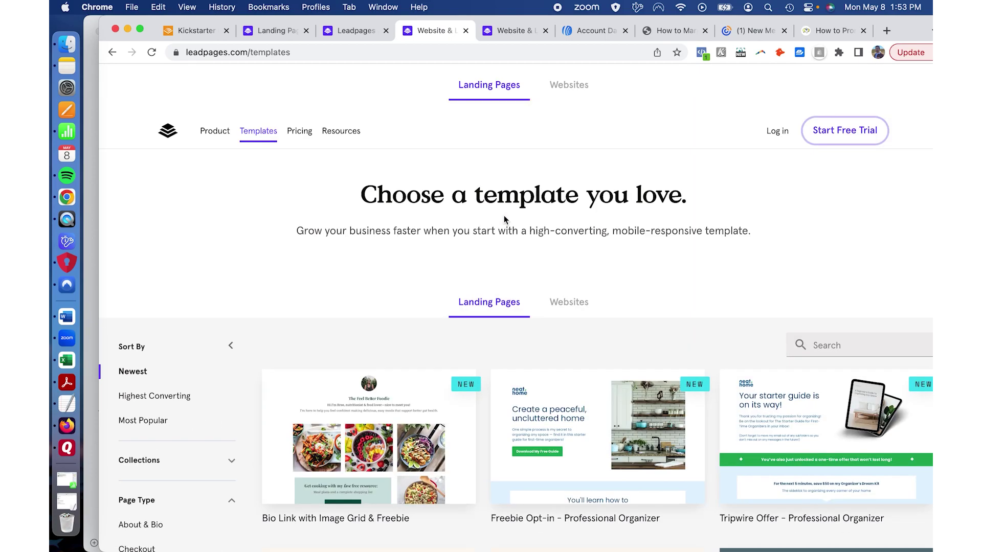
click(821, 344)
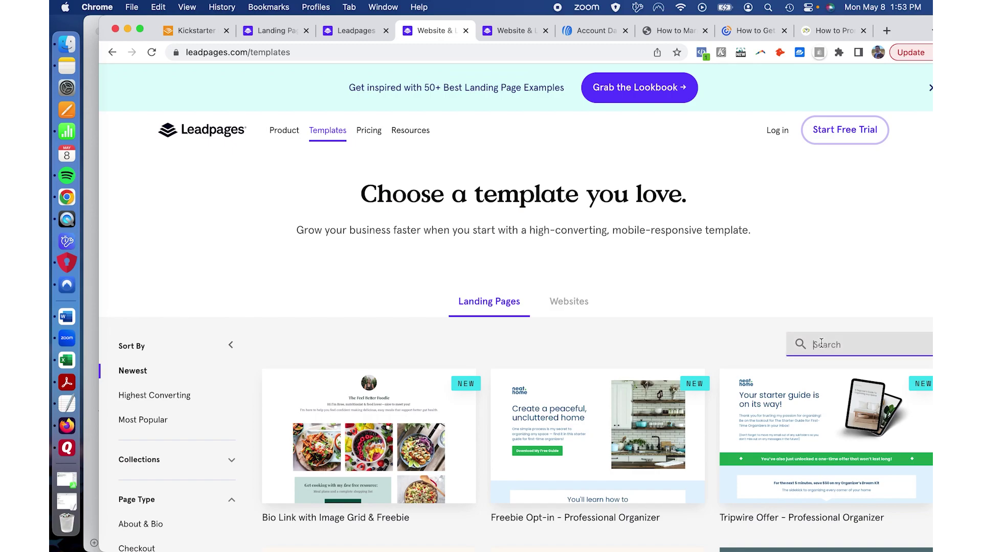
text(book)
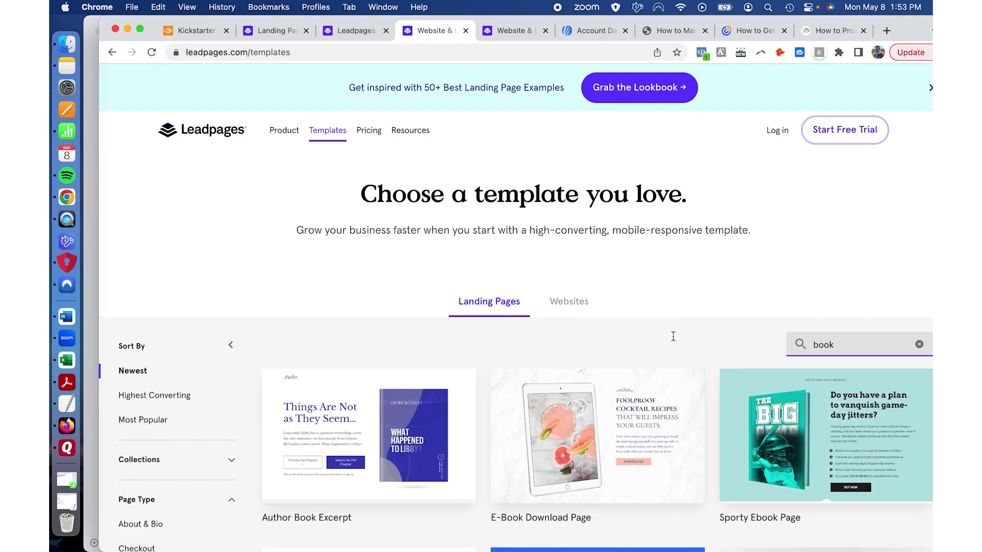
Step: Look through the 'book' template results, then return to the Leadpages home page
scroll(668, 335, down, 1)
scroll(702, 216, down, 2)
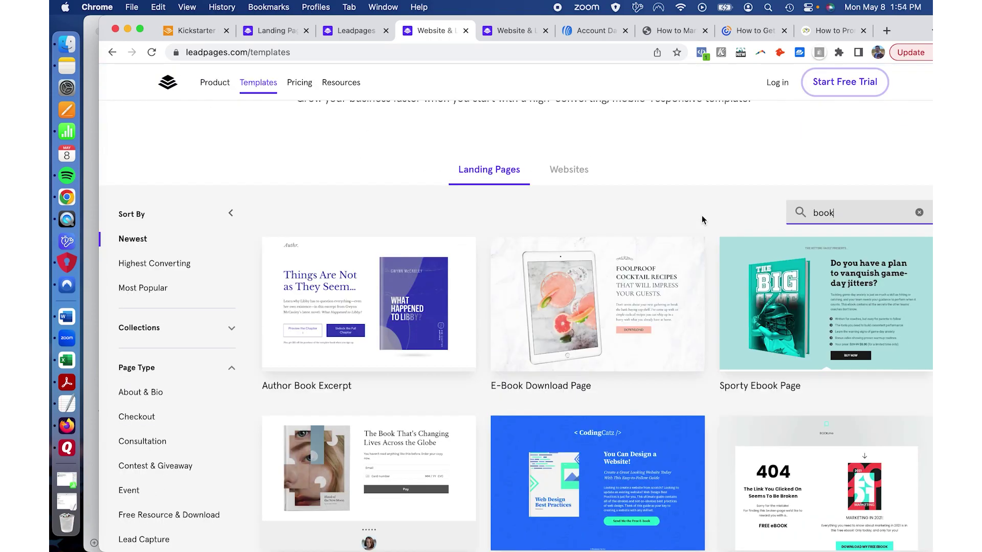
mouse_move(505, 335)
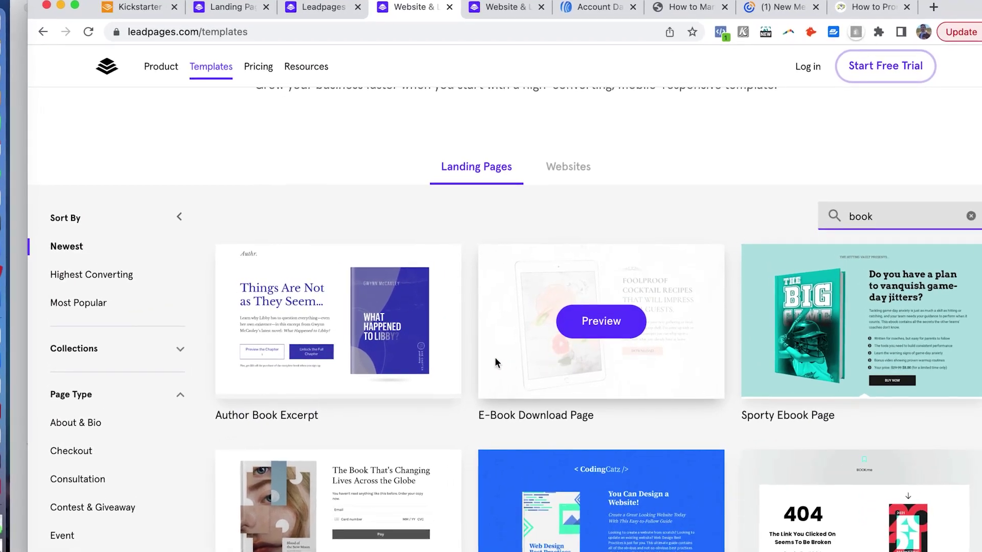
mouse_move(423, 384)
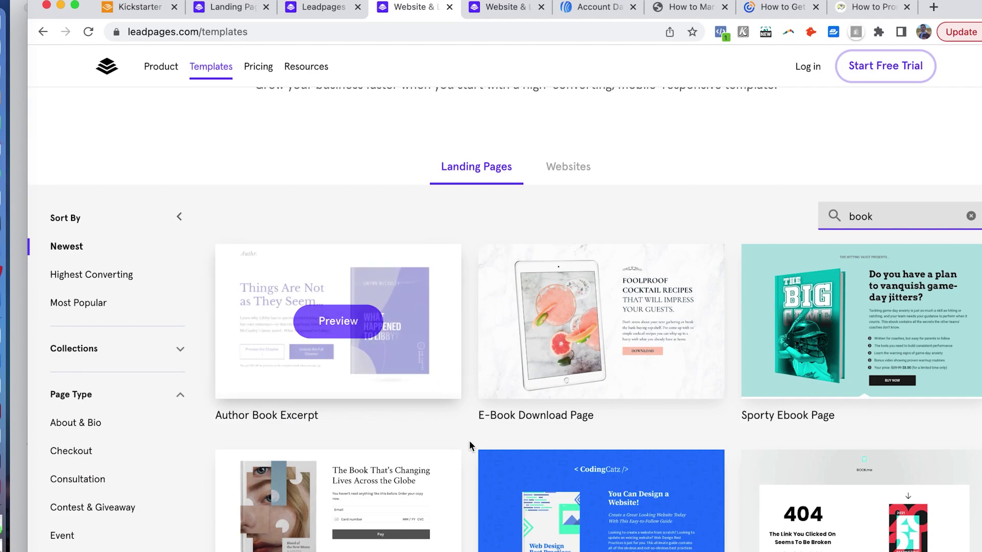
scroll(468, 441, down, 3)
scroll(468, 441, down, 3)
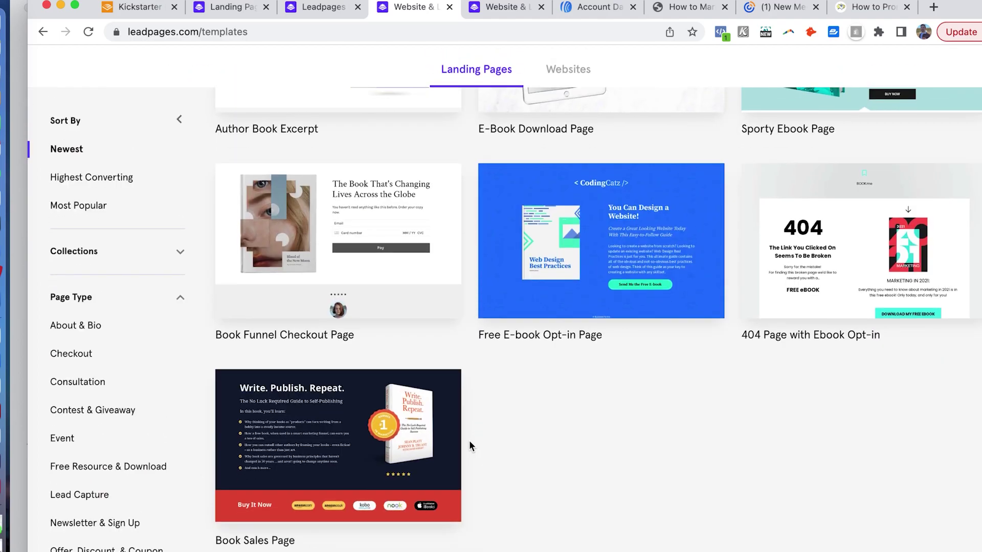
mouse_move(414, 426)
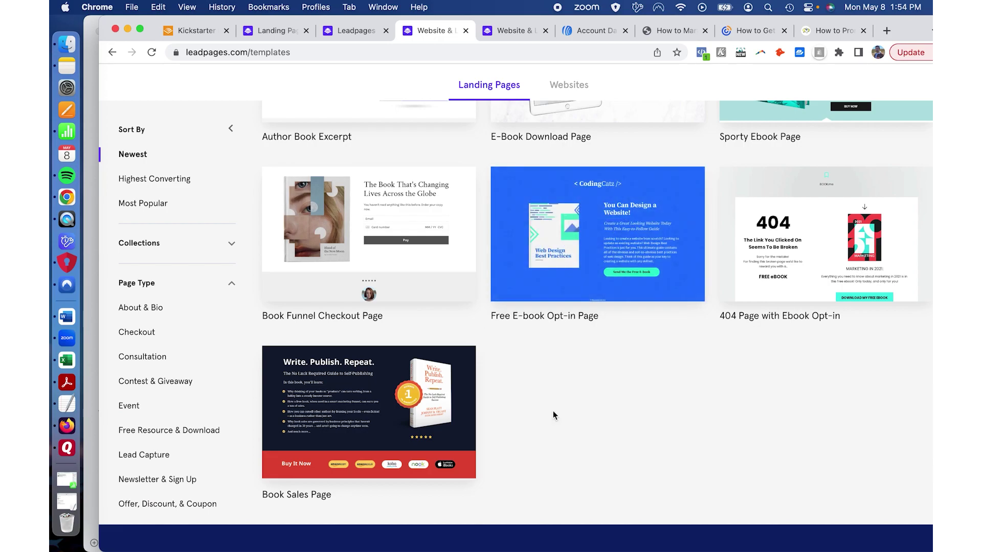
scroll(553, 410, up, 10)
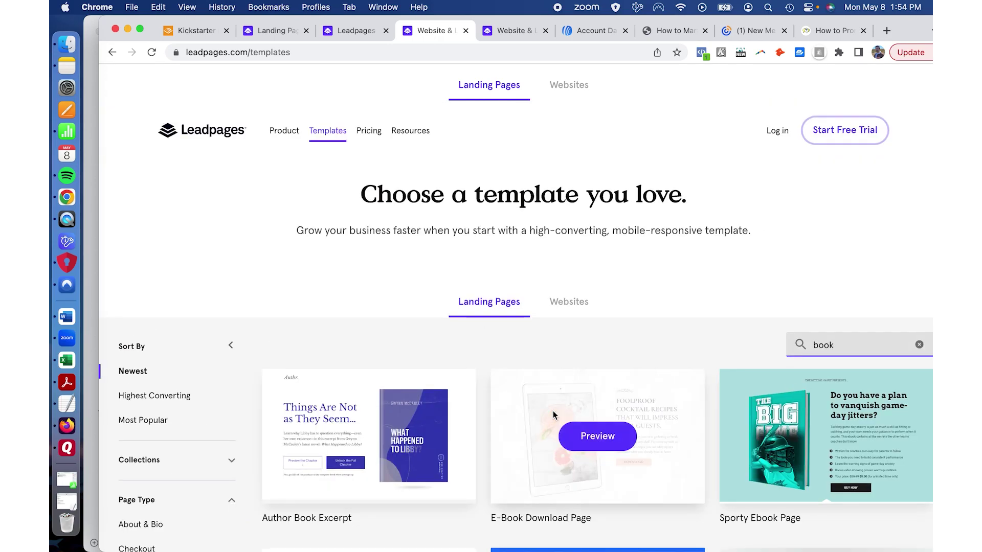
click(354, 33)
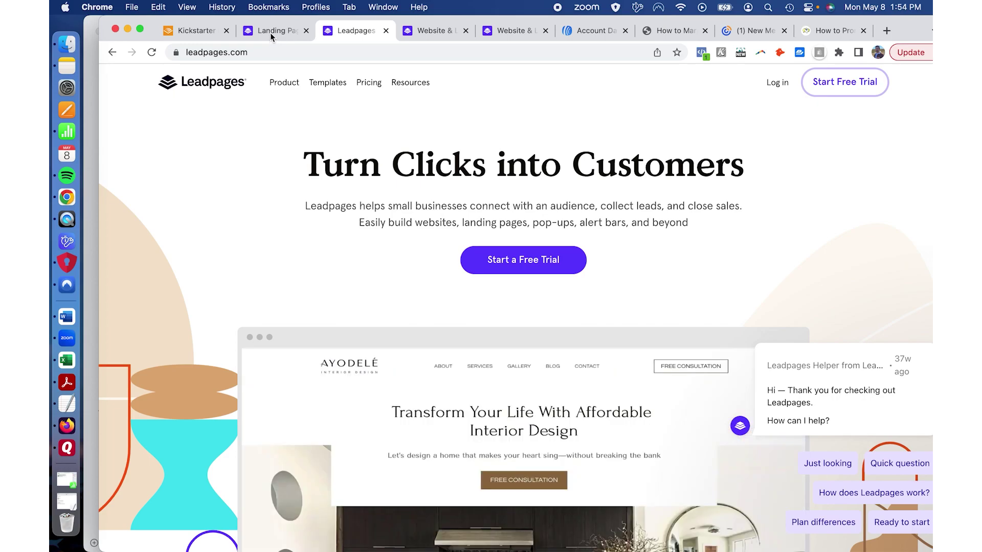
Step: Scroll through the account's Landing Page Templates sorted by Conversion Rate, starting with Free Guide
click(270, 32)
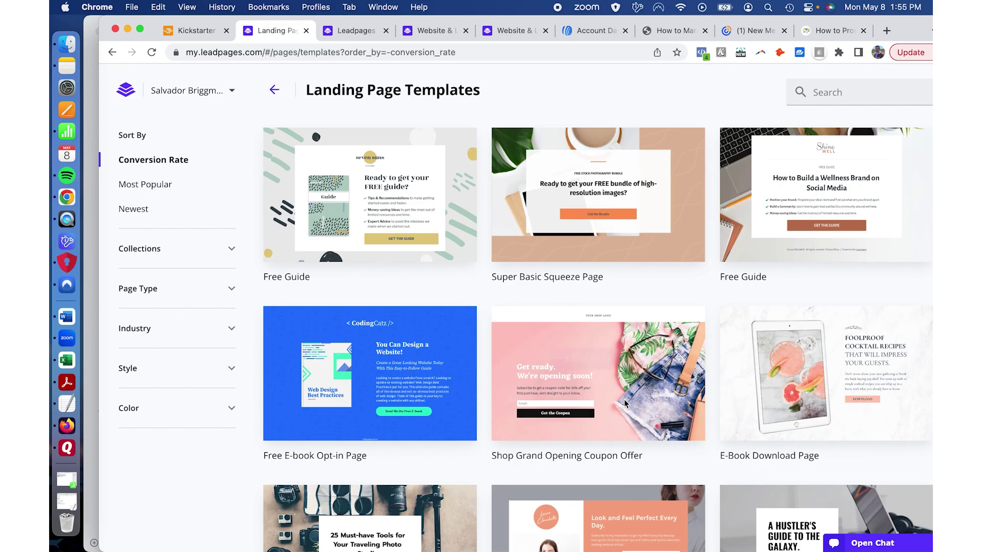
scroll(483, 385, down, 5)
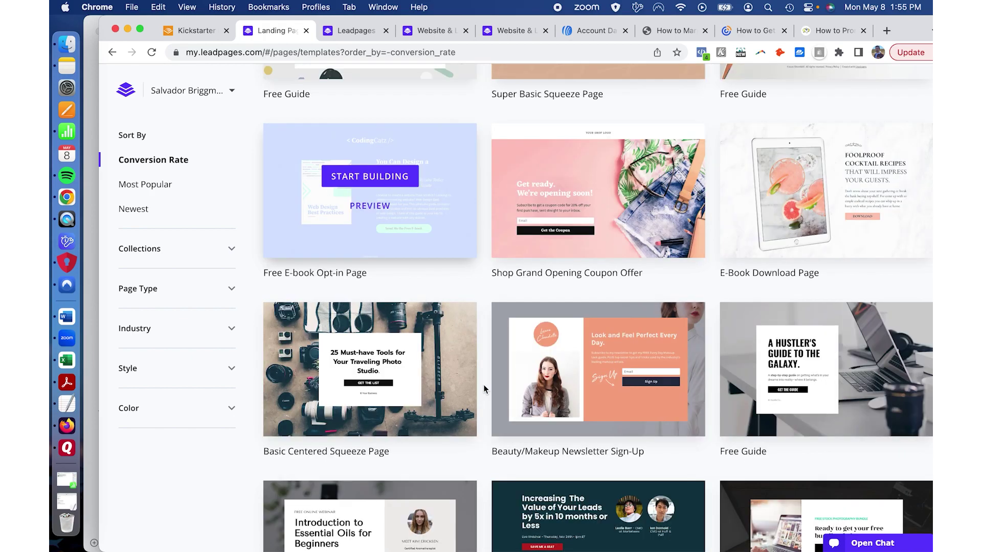
scroll(483, 384, down, 2)
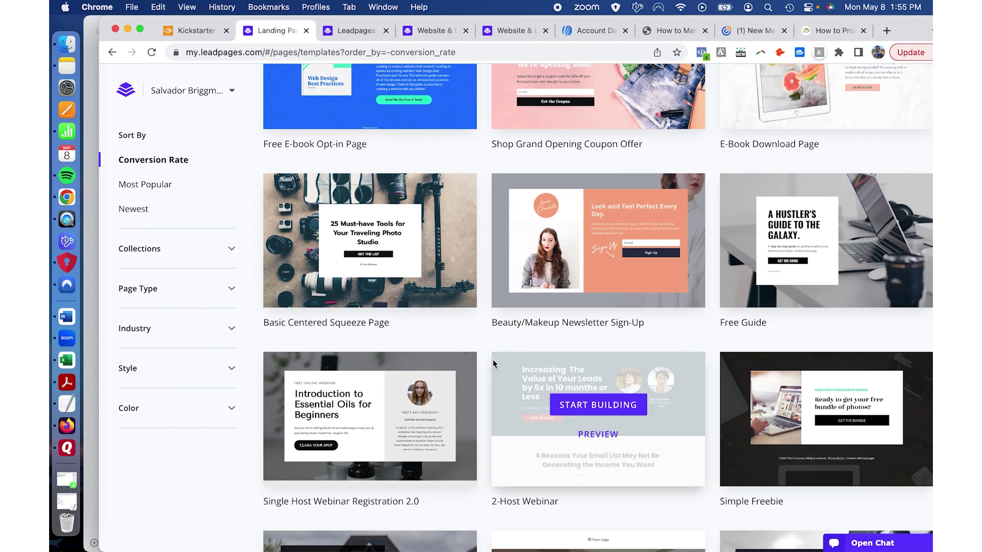
scroll(493, 364, down, 15)
scroll(493, 360, down, 1)
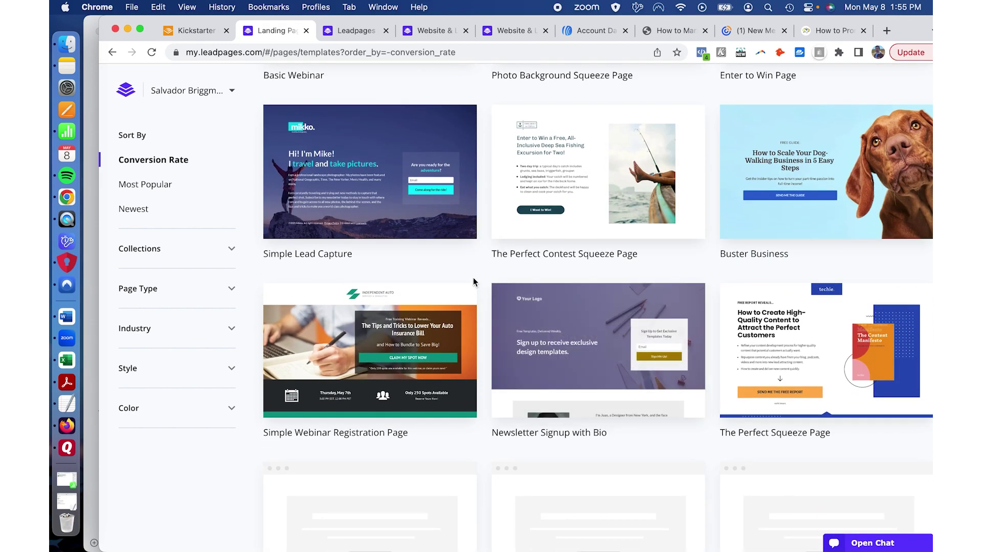
scroll(473, 278, down, 3)
scroll(474, 278, down, 6)
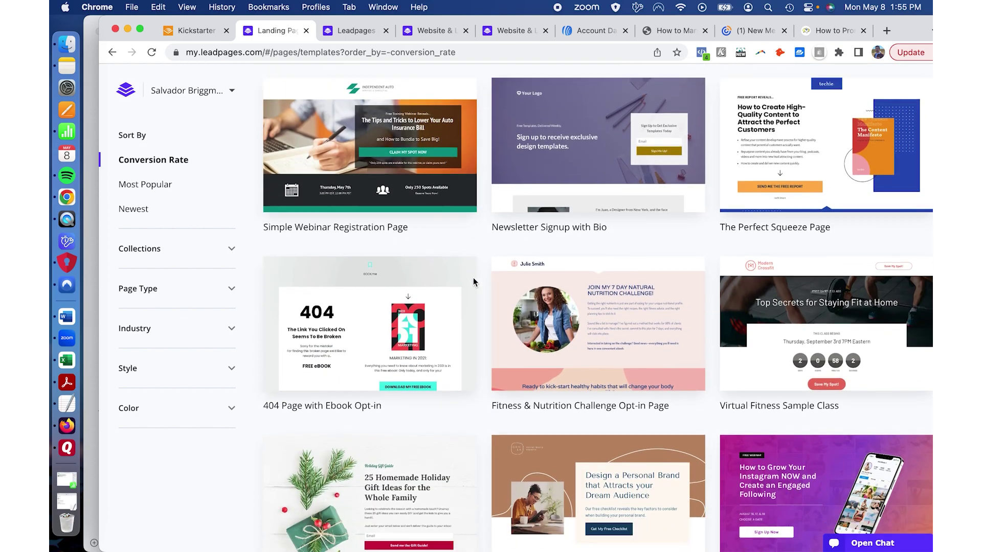
scroll(474, 278, down, 12)
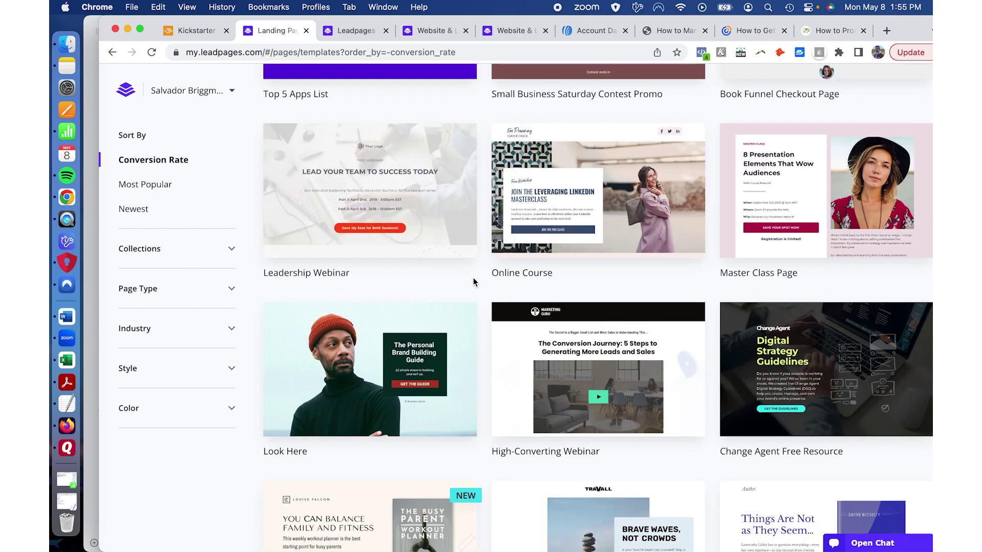
scroll(473, 278, up, 10)
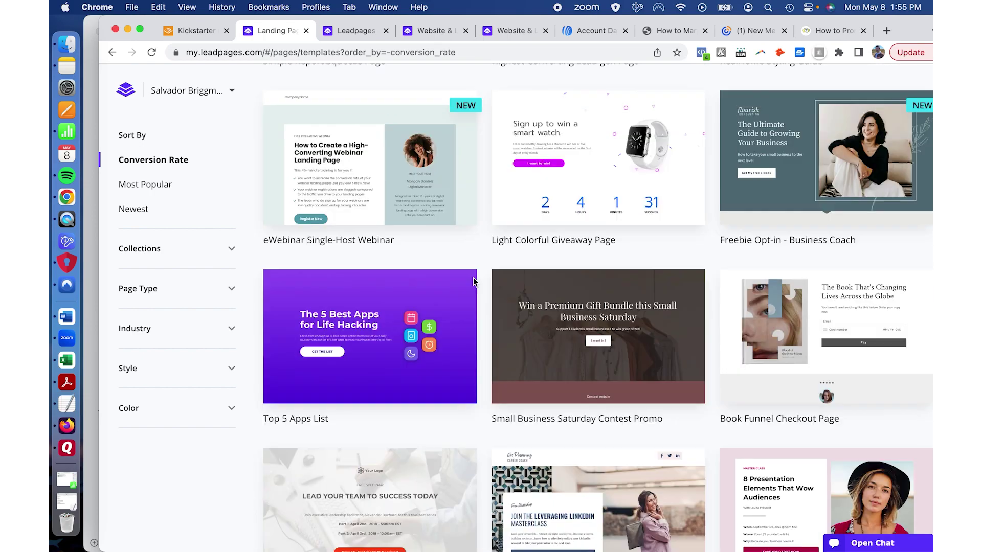
scroll(473, 278, up, 4)
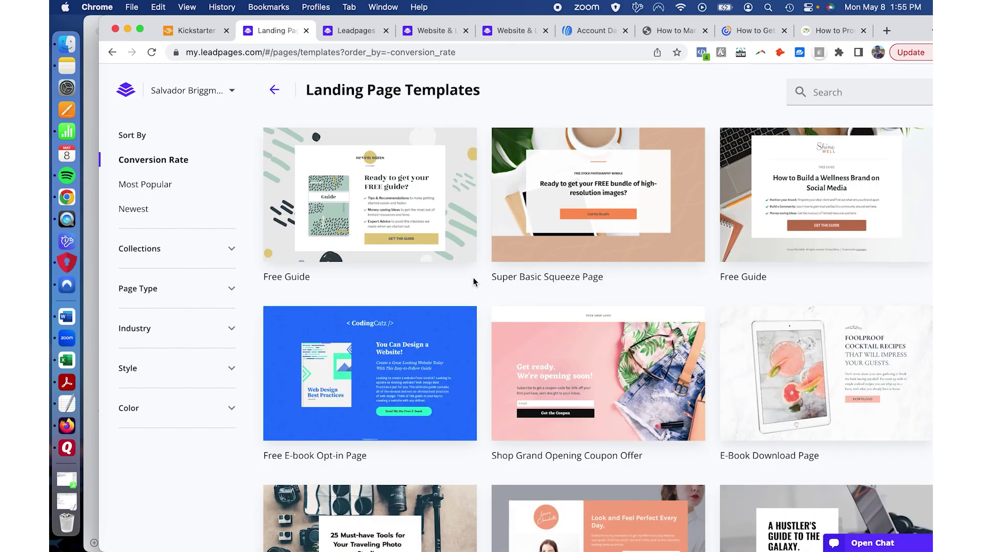
mouse_move(411, 182)
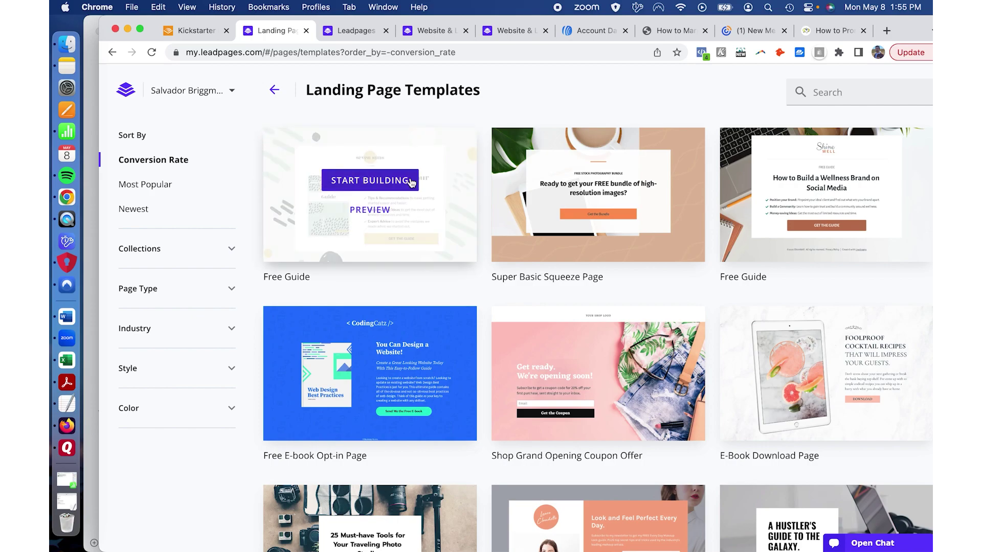
Step: Start building a new page from the first Free Guide template
click(371, 183)
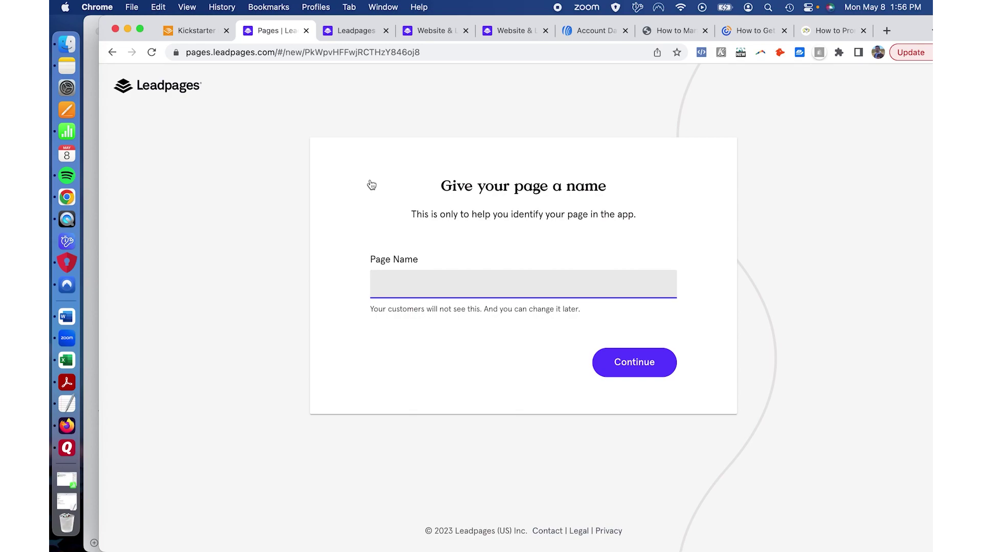
Step: Name the page 'Comic Book Example', fixing the capitalisation typo, and continue to the editor
text(z)
text(Comic BOok)
text( Example)
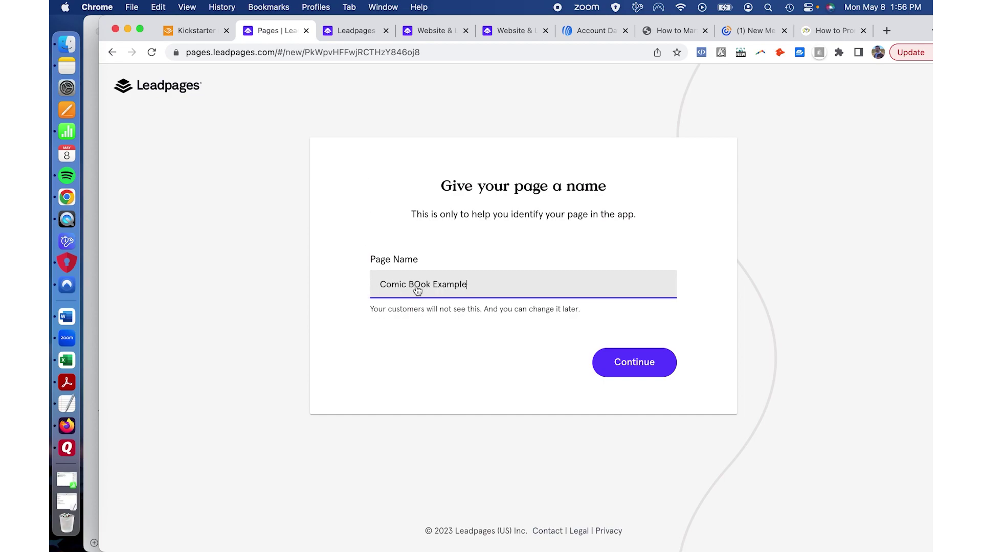
click(421, 285)
key(BackSpace)
text(o)
click(639, 364)
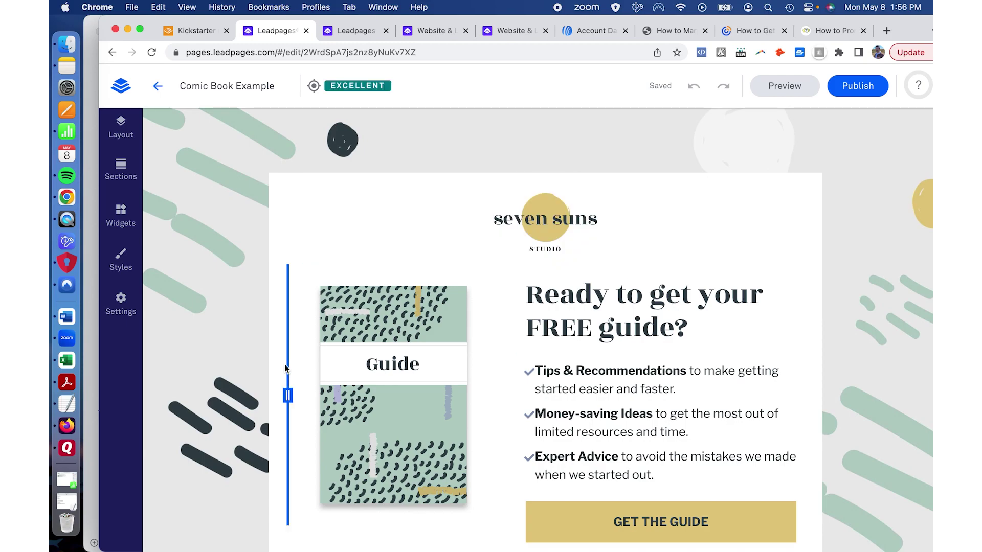
Step: Select the seven suns logo and open its image library, closing it without replacing the logo
scroll(285, 364, down, 4)
scroll(238, 352, up, 4)
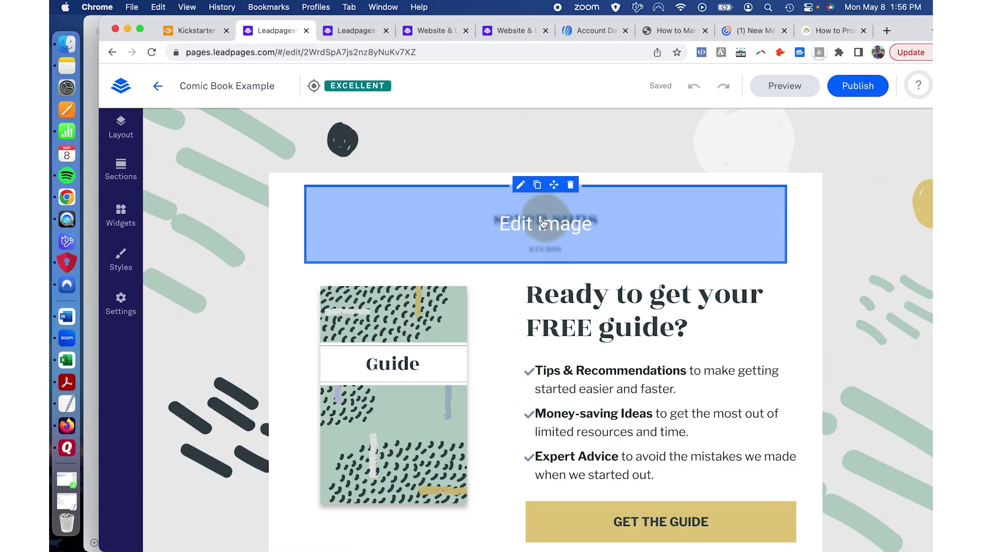
click(544, 224)
click(543, 223)
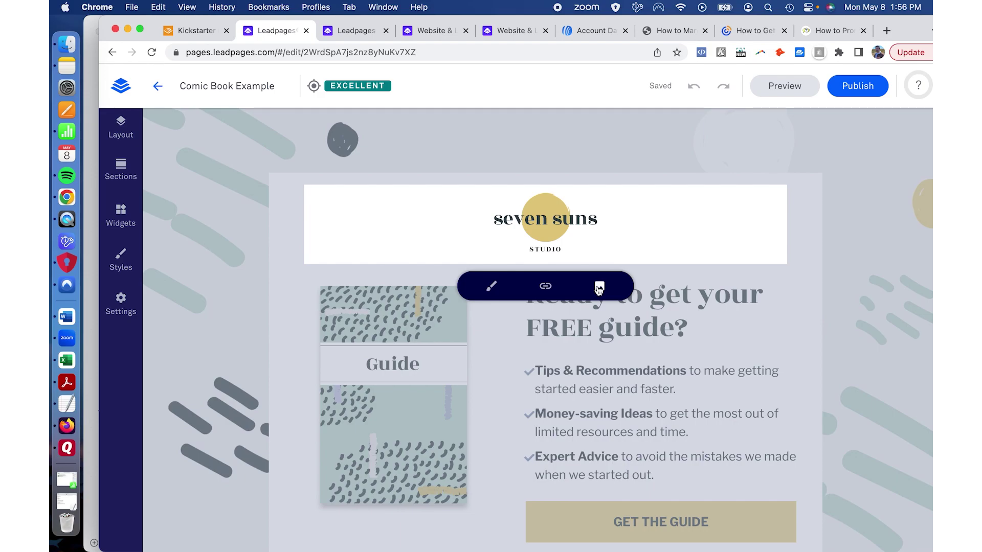
click(598, 289)
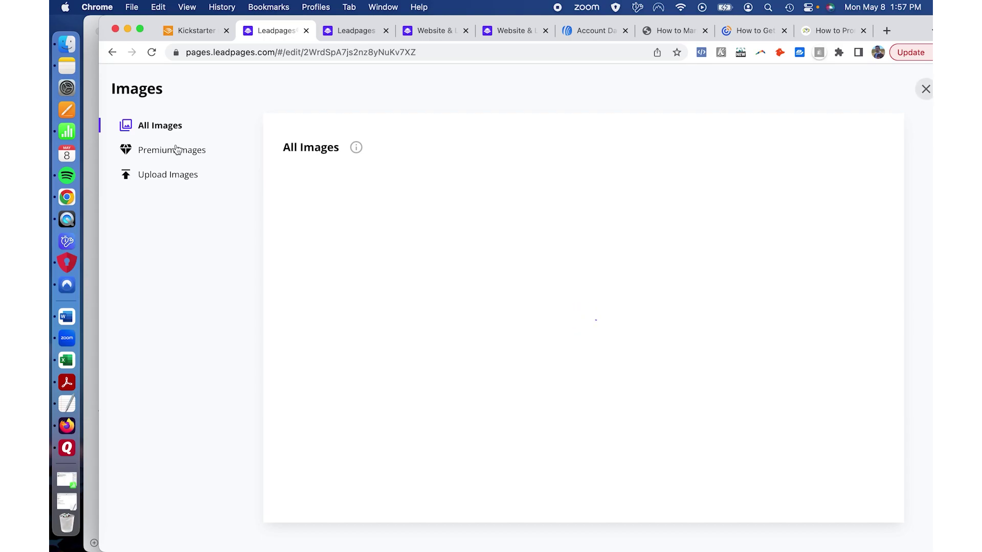
key(Escape)
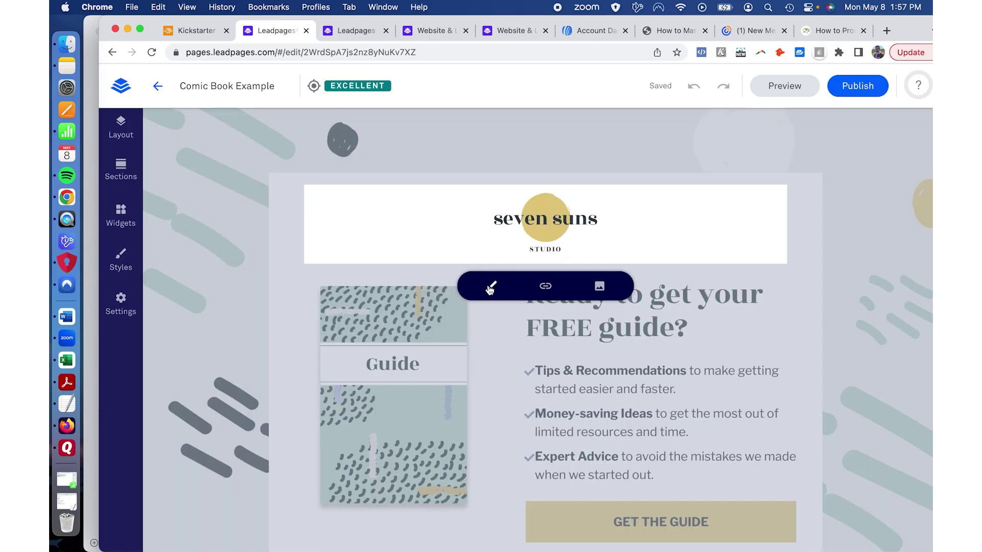
Step: Shrink the logo to 32% width with rounded corners and left alignment
click(490, 289)
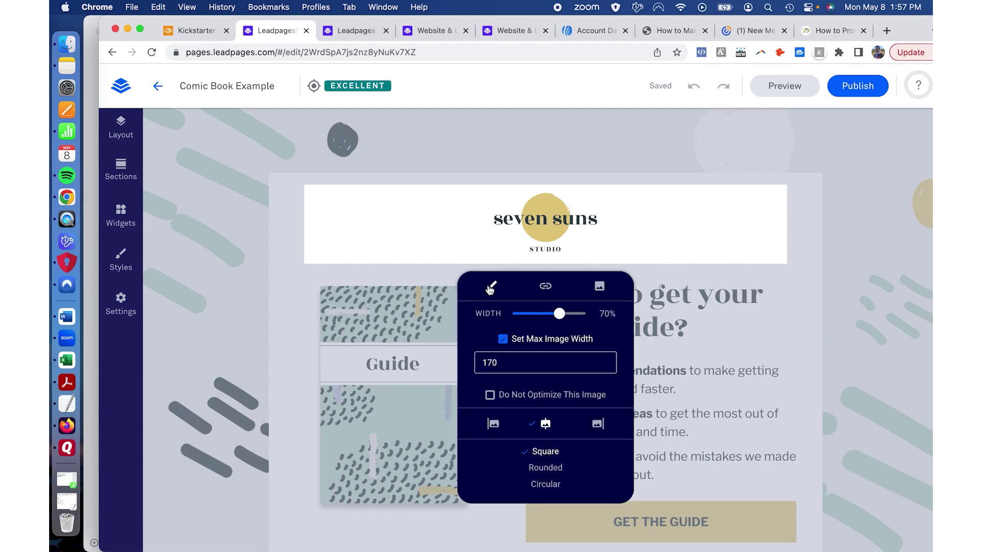
drag(559, 314, 533, 314)
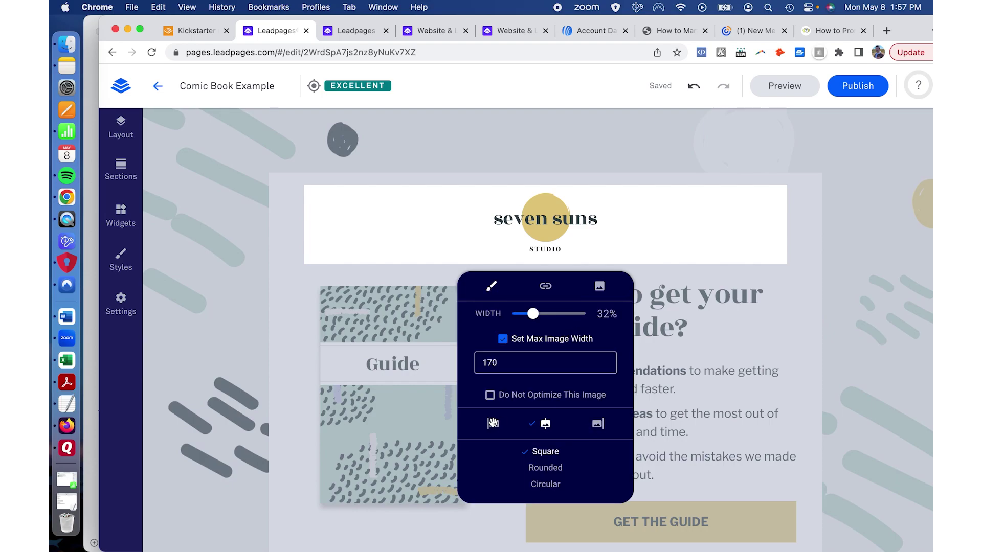
scroll(492, 424, down, 1)
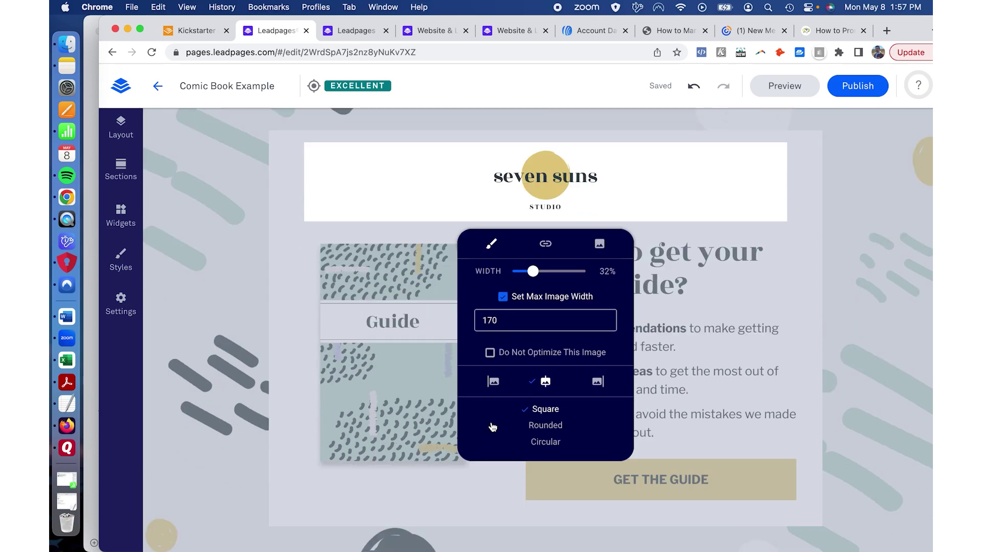
click(494, 381)
click(545, 426)
scroll(709, 266, down, 1)
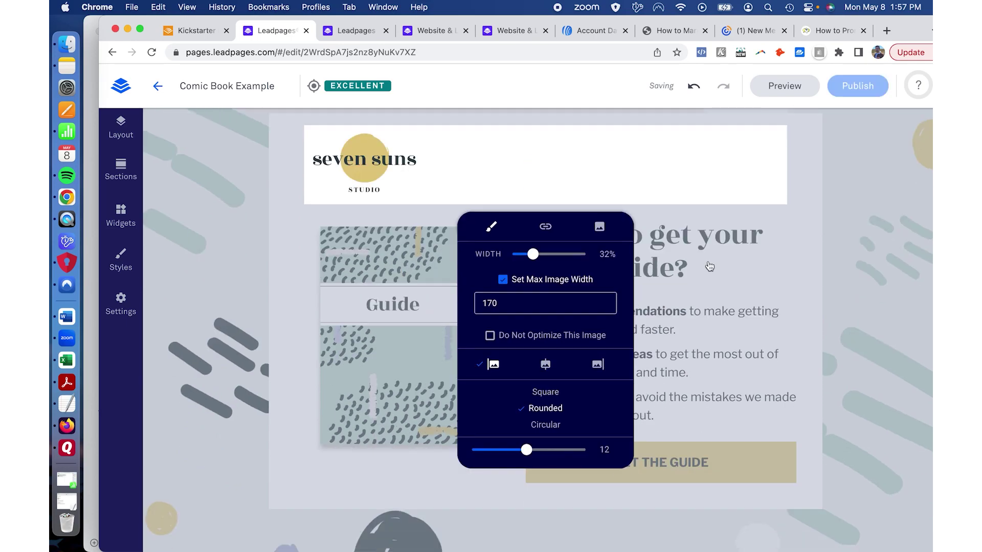
click(710, 266)
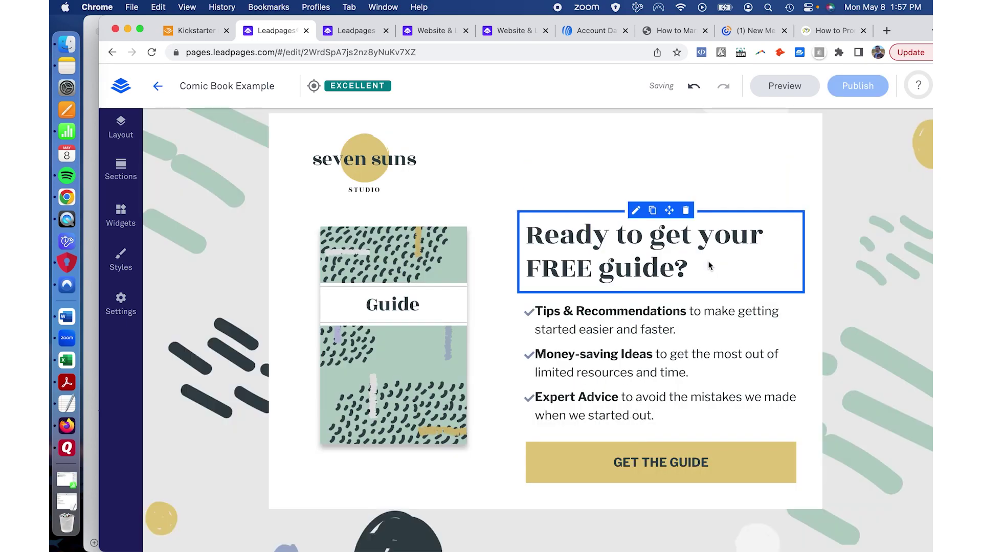
scroll(710, 266, up, 1)
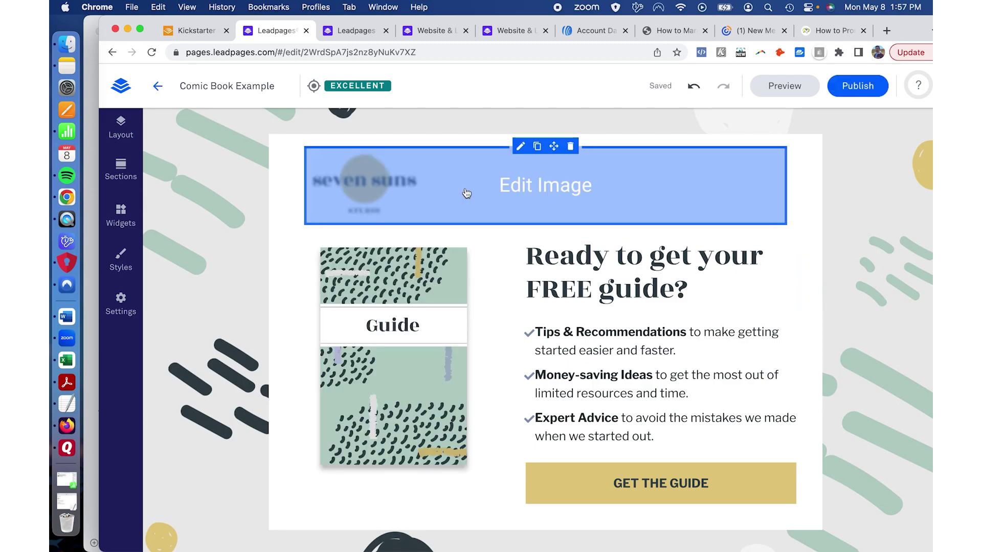
Step: Reopen the logo's style settings and centre it at the top of the page
click(466, 194)
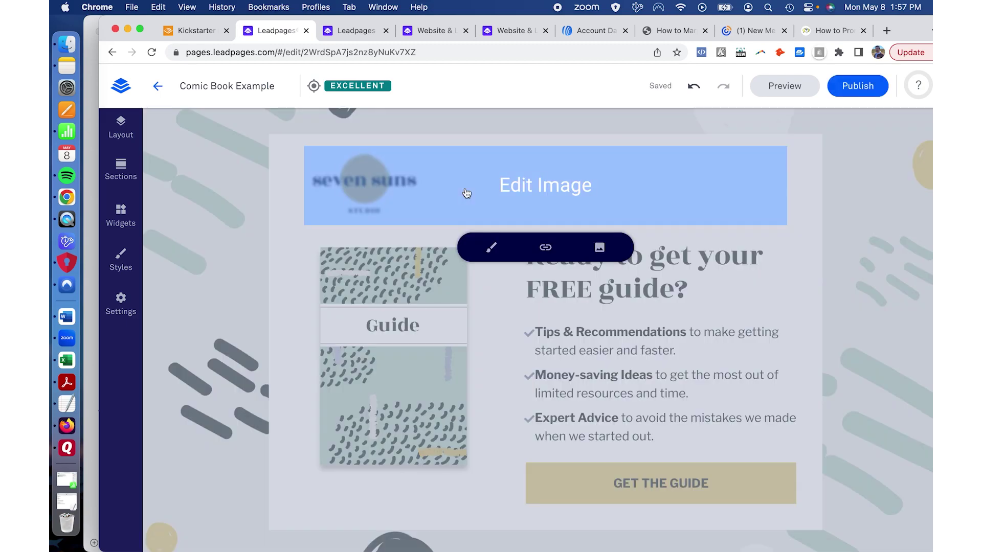
click(495, 251)
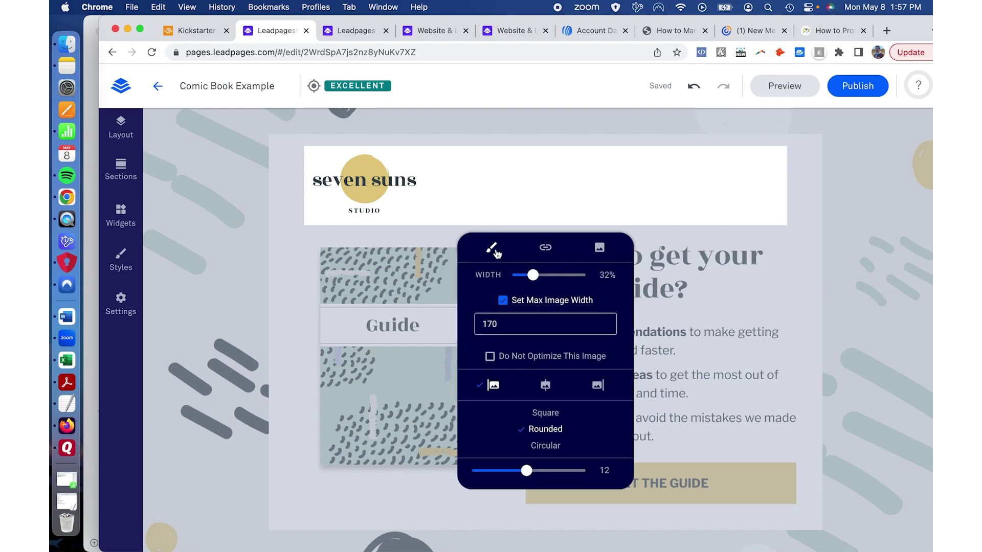
click(546, 388)
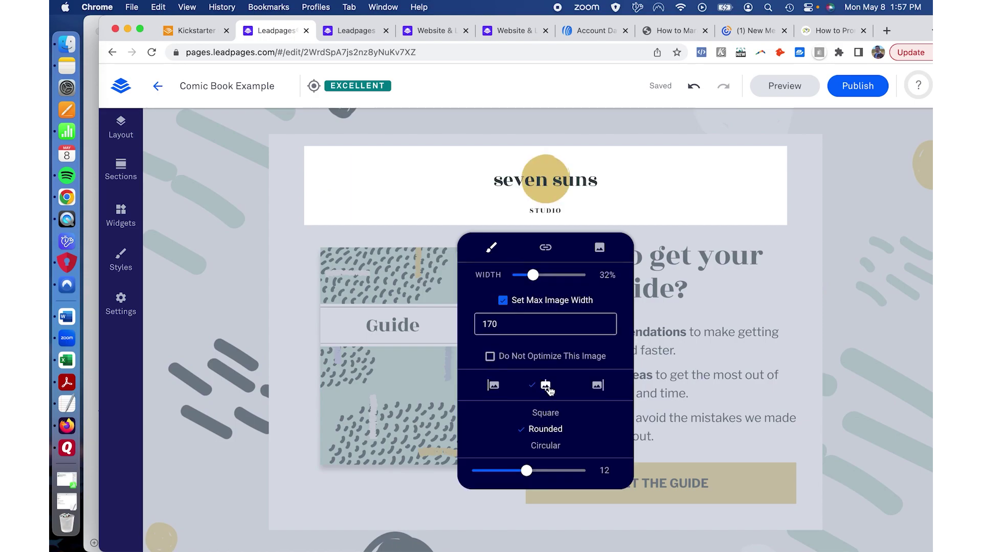
click(814, 272)
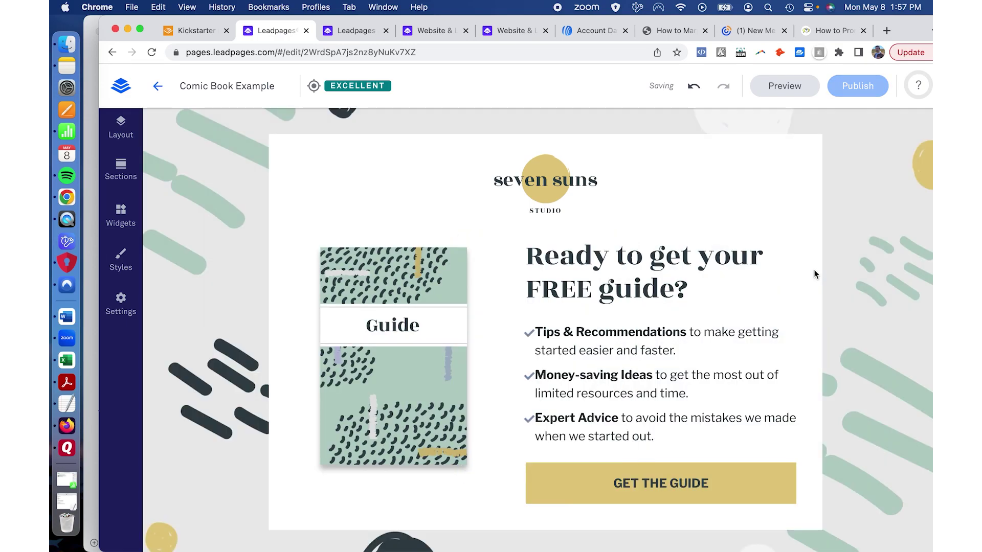
scroll(814, 269, down, 2)
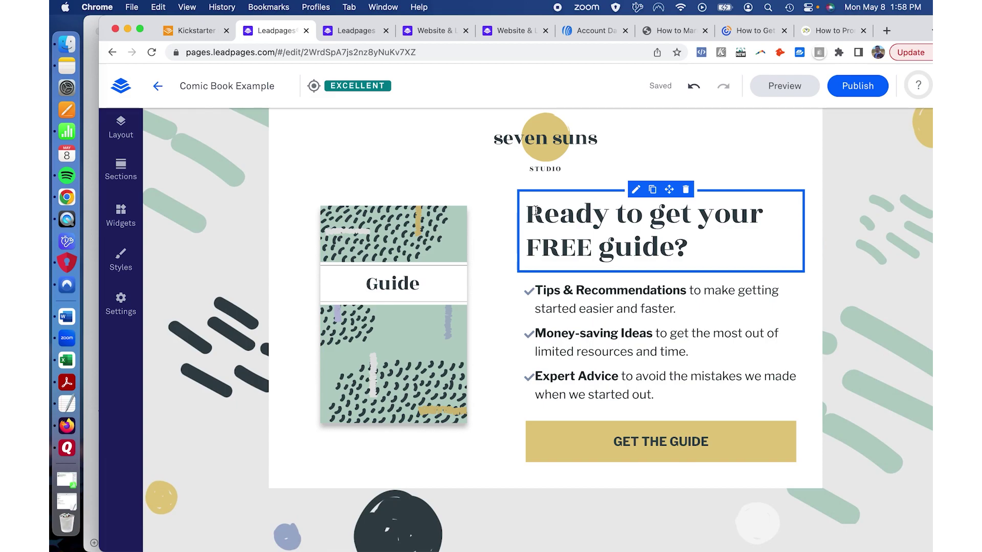
click(535, 211)
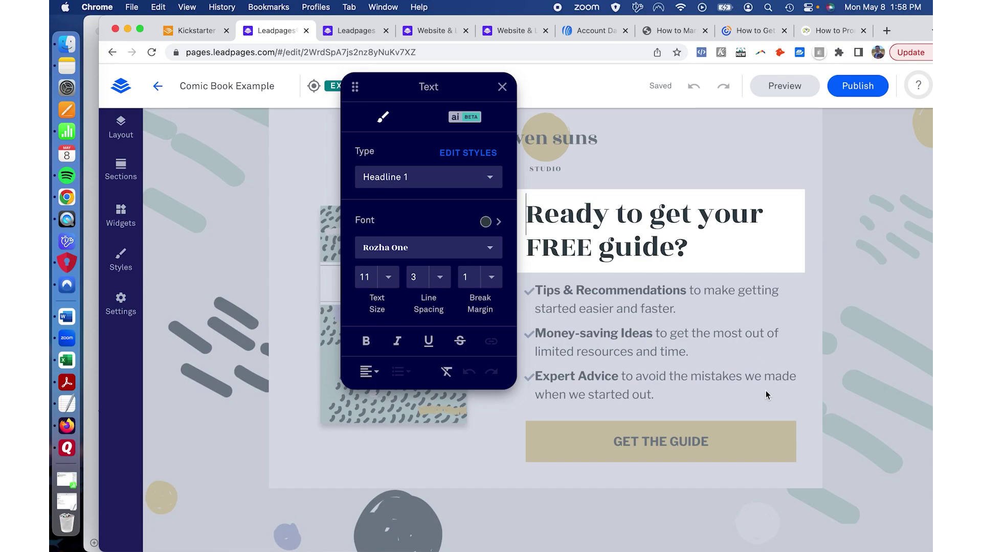
Step: Close the headline settings and open the GET THE GUIDE button's pop-up for editing
click(687, 351)
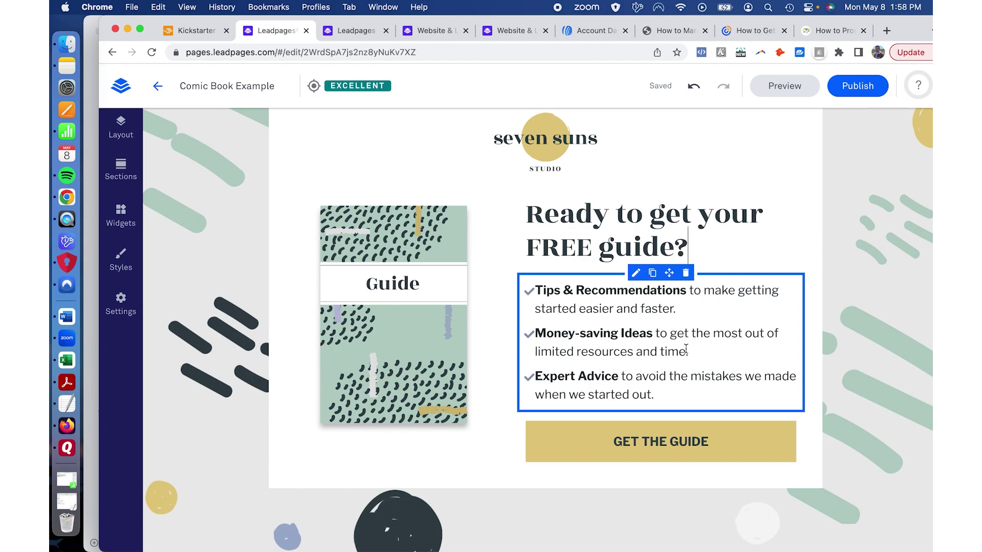
mouse_move(651, 415)
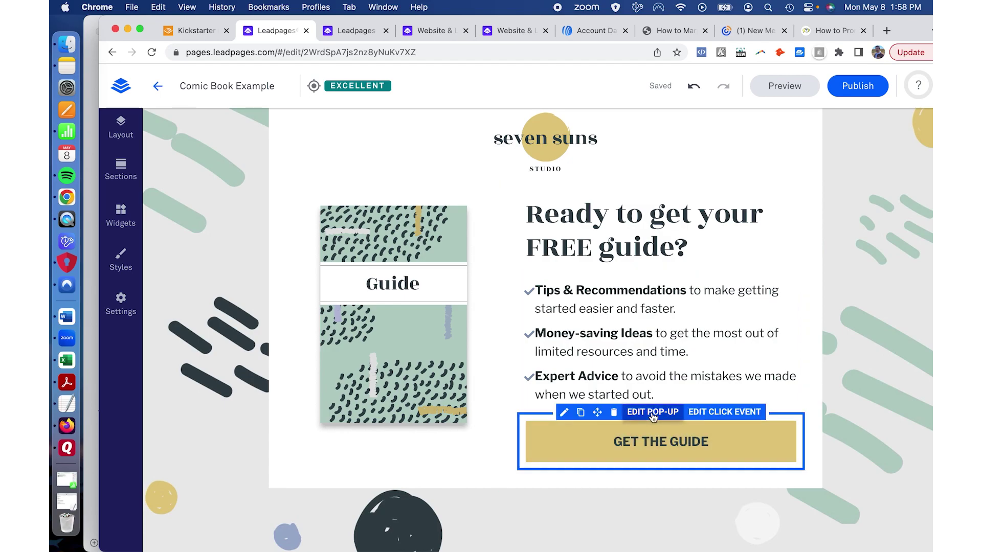
click(652, 412)
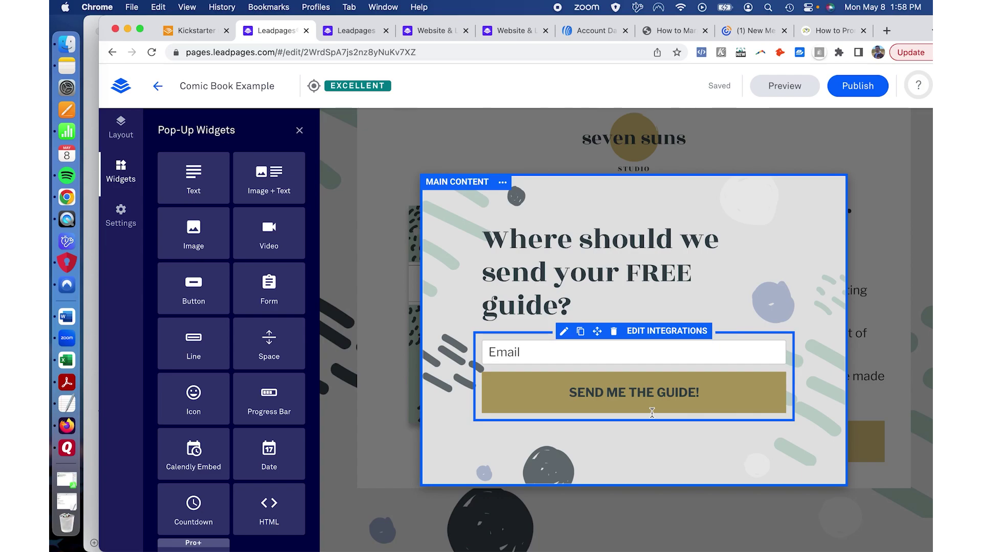
Step: In the pop-up form's integration settings, add a First Name field below Email
click(640, 332)
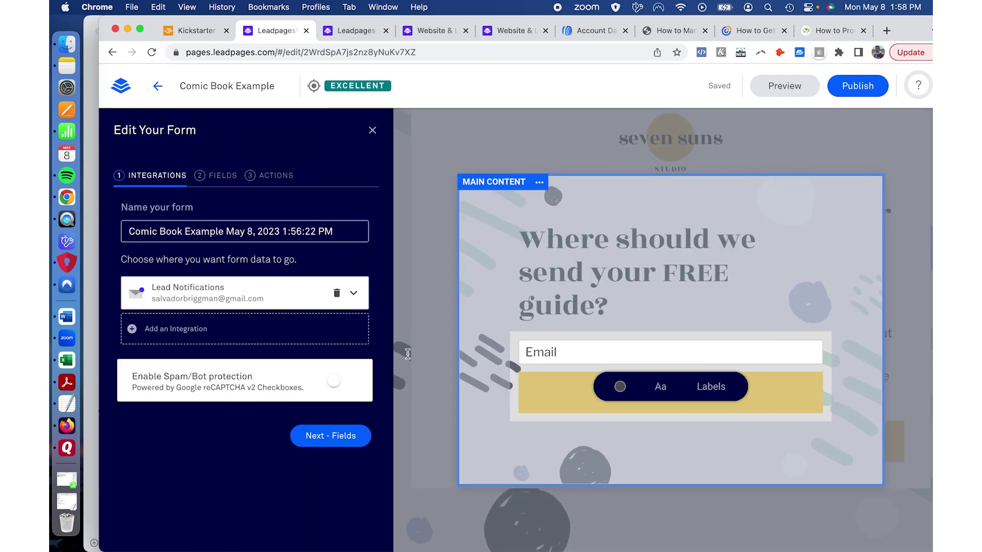
click(228, 185)
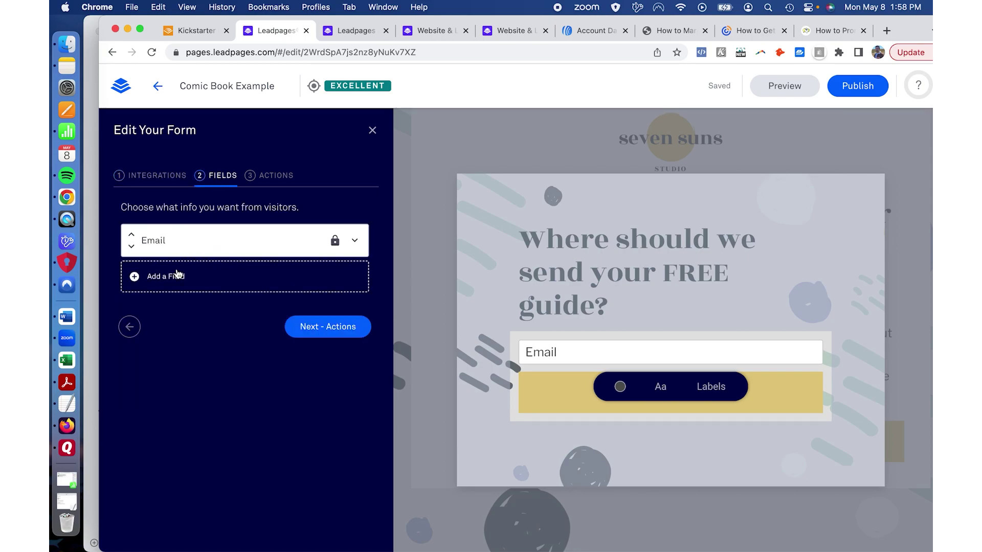
click(177, 273)
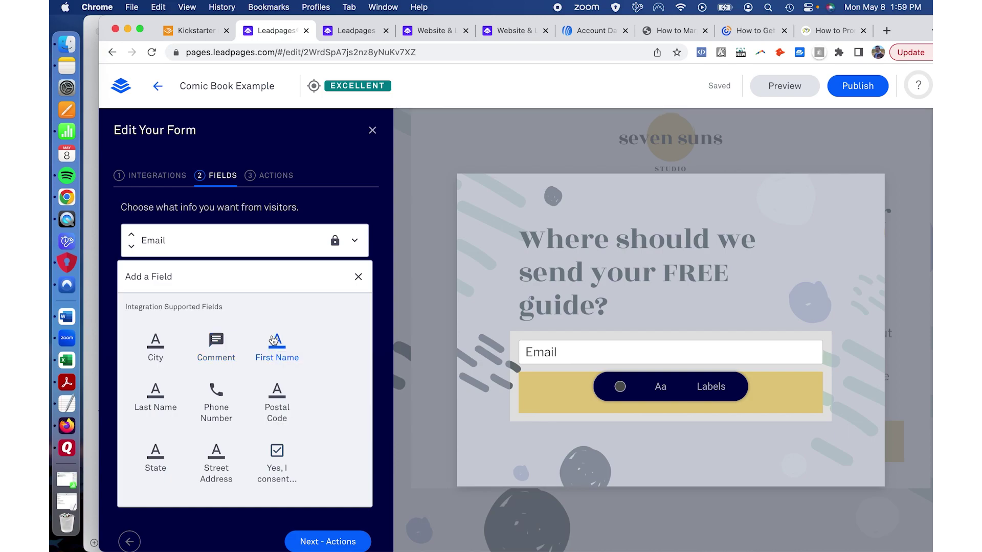
click(275, 340)
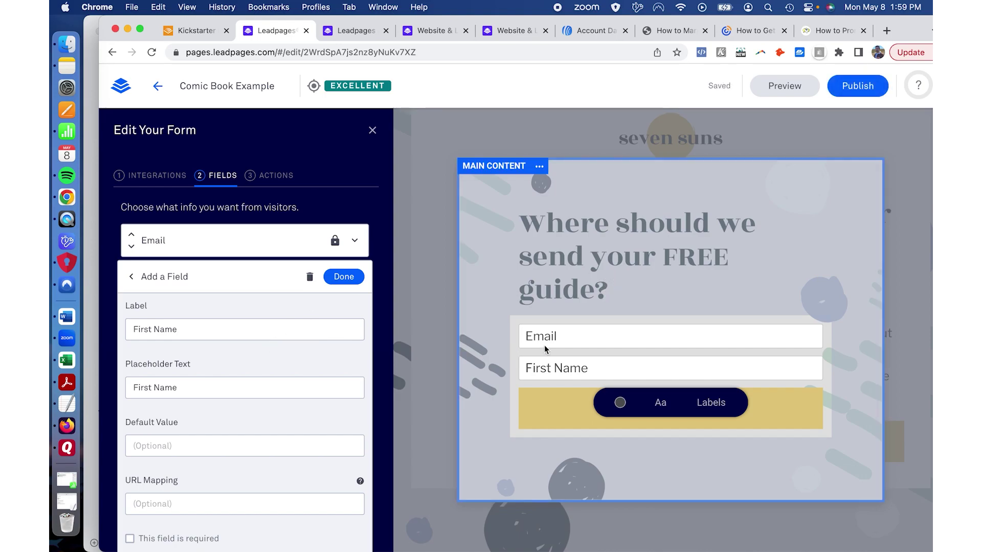
click(284, 333)
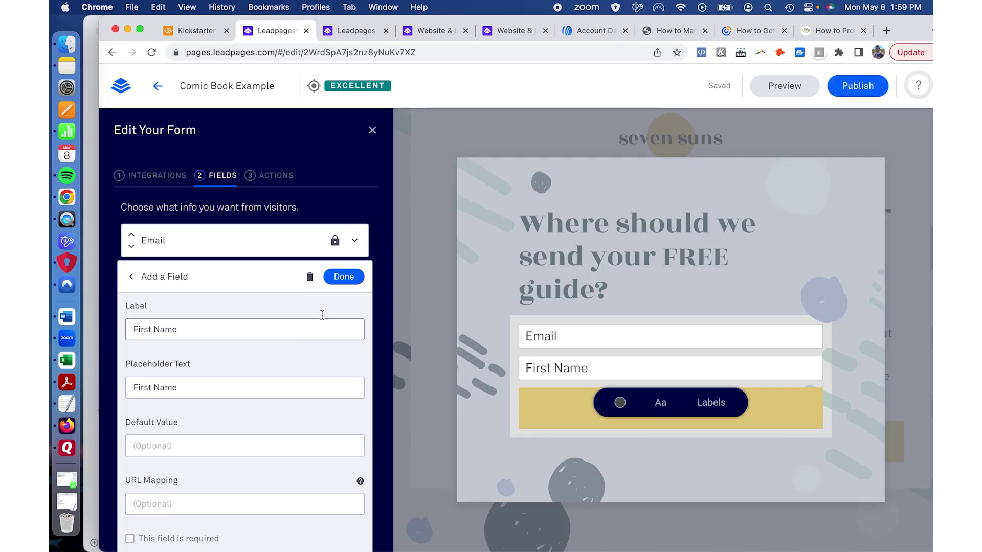
scroll(346, 277, down, 2)
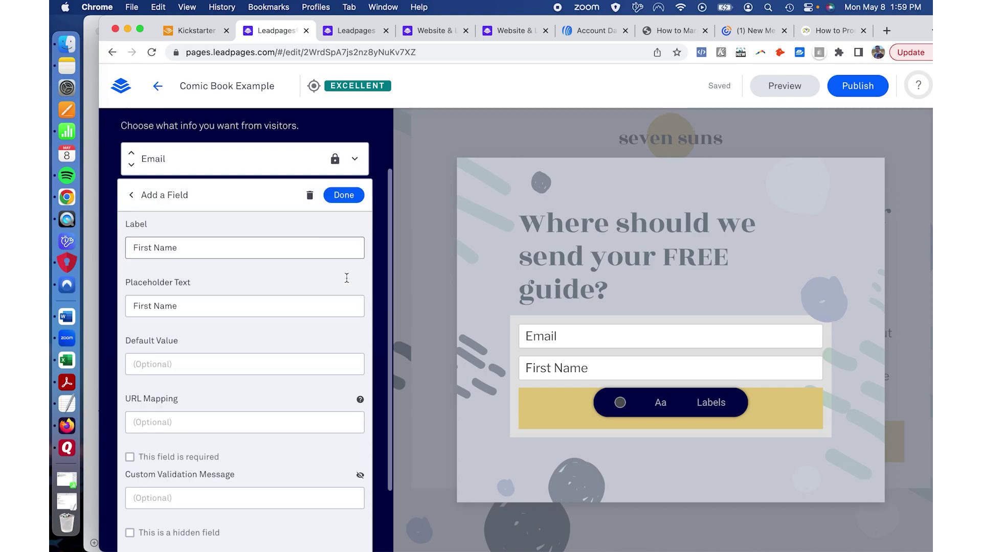
click(338, 196)
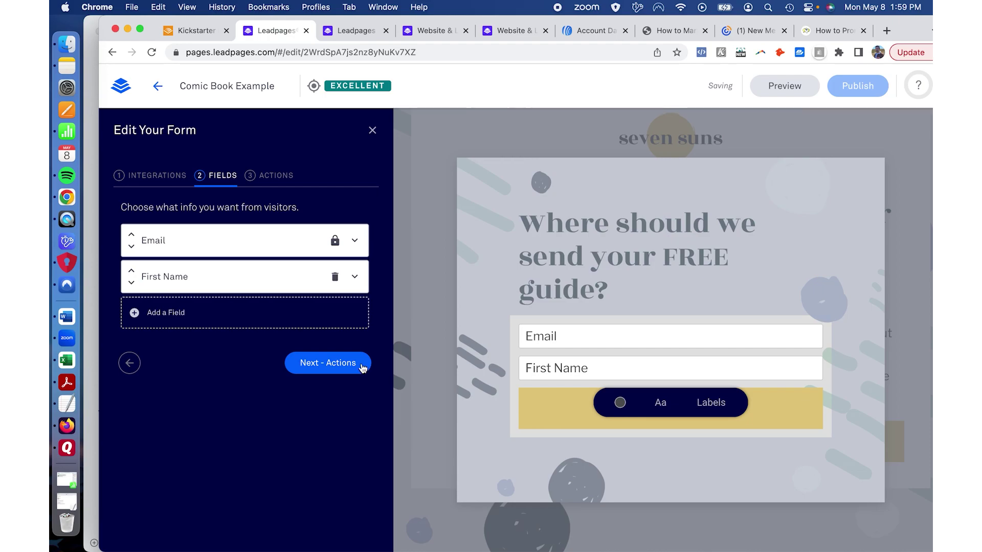
click(359, 372)
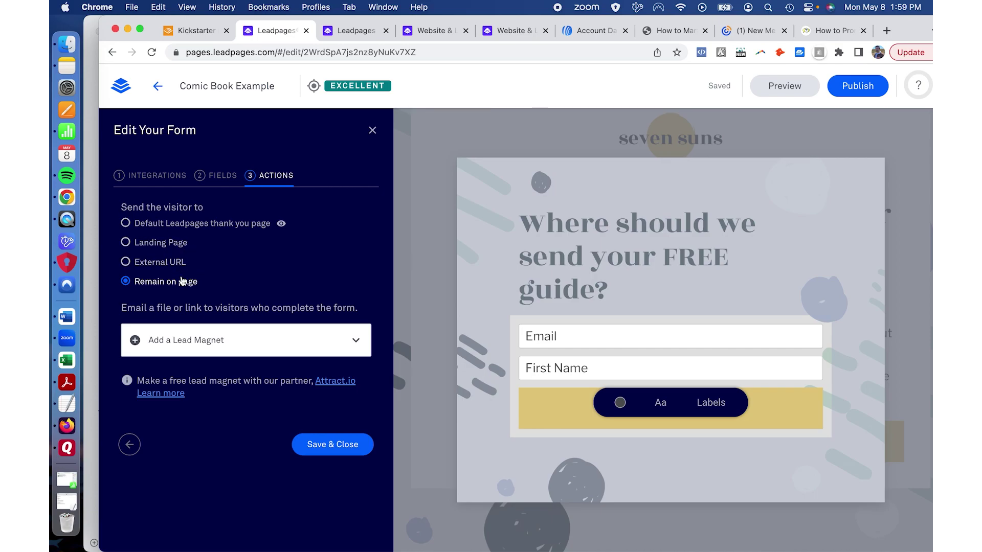
Step: Keep Remain on page as the after-signup action without adding a lead magnet, save the form, and close the pop-up editor
click(249, 337)
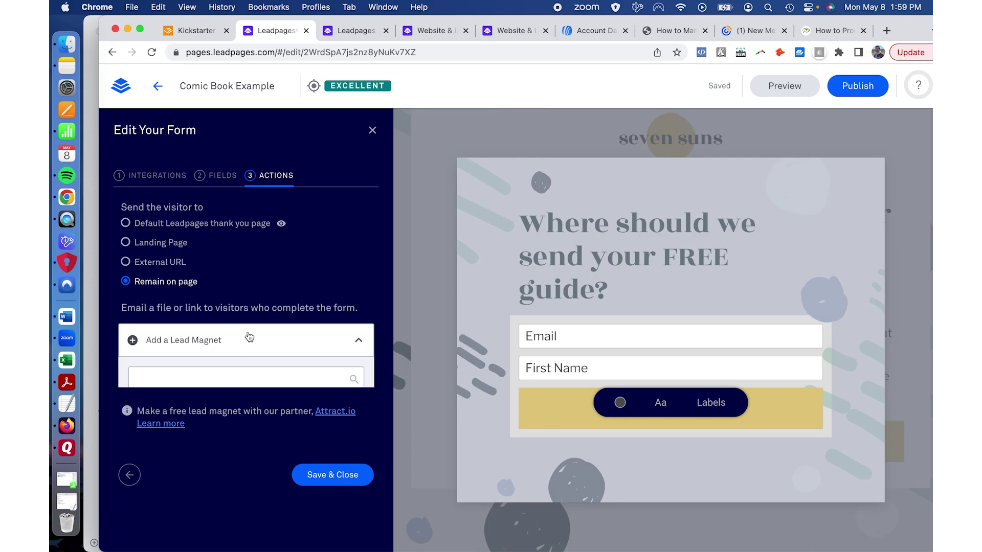
click(162, 343)
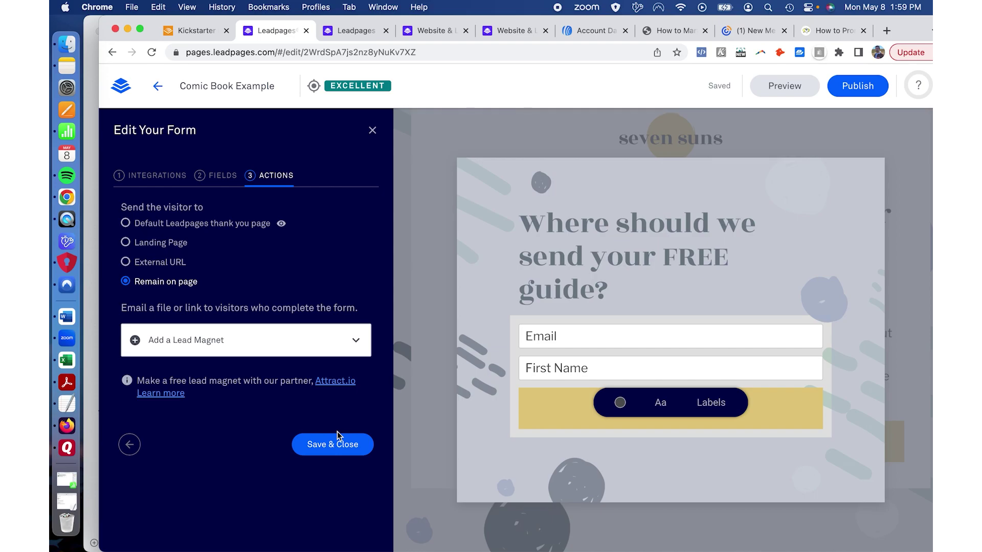
click(343, 445)
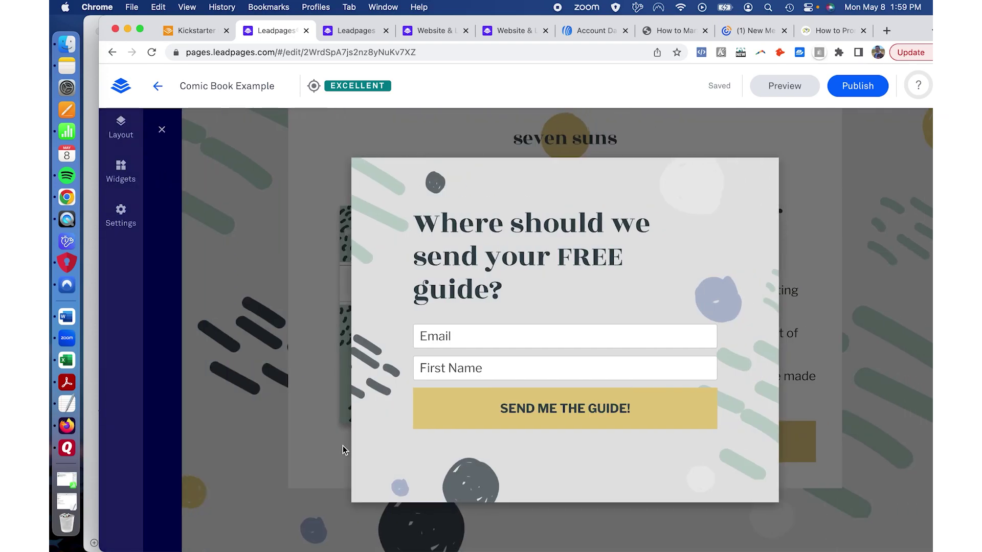
click(269, 286)
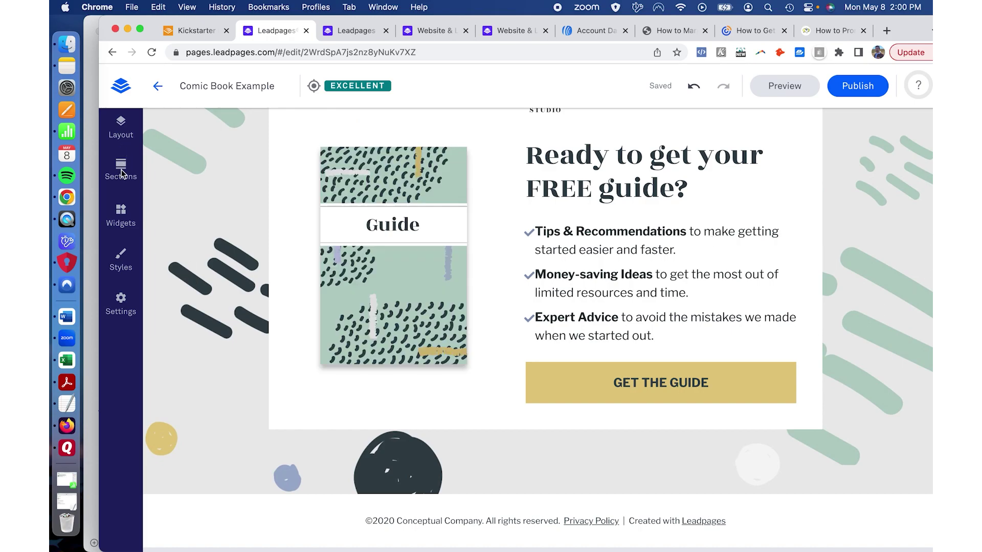
Step: Open the Sections library to browse the About section layouts
click(121, 168)
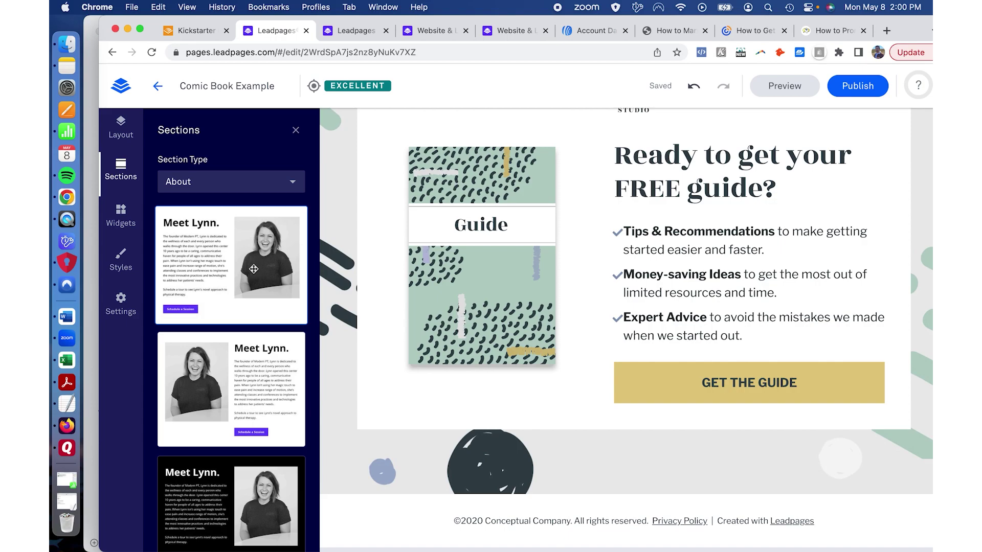
drag(245, 264, 652, 504)
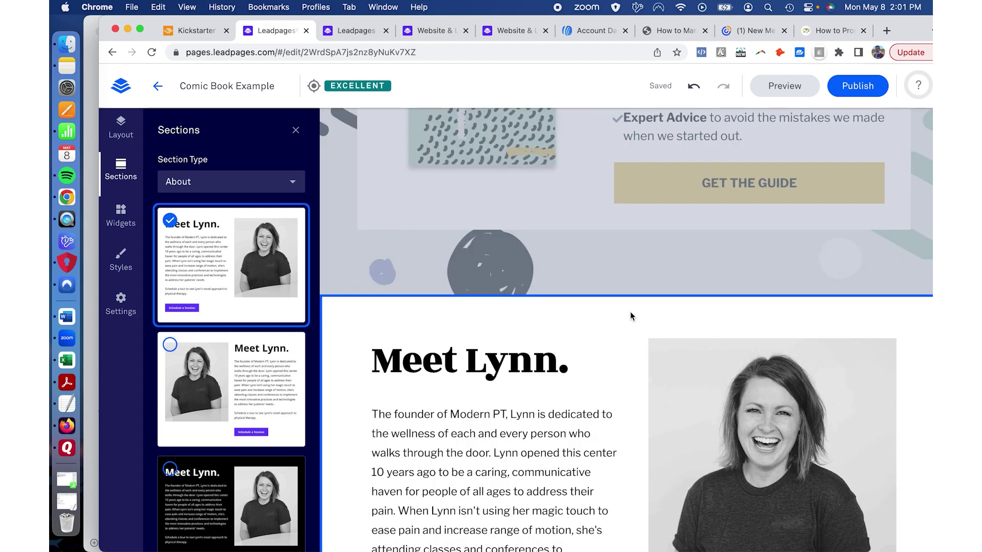
scroll(630, 313, down, 3)
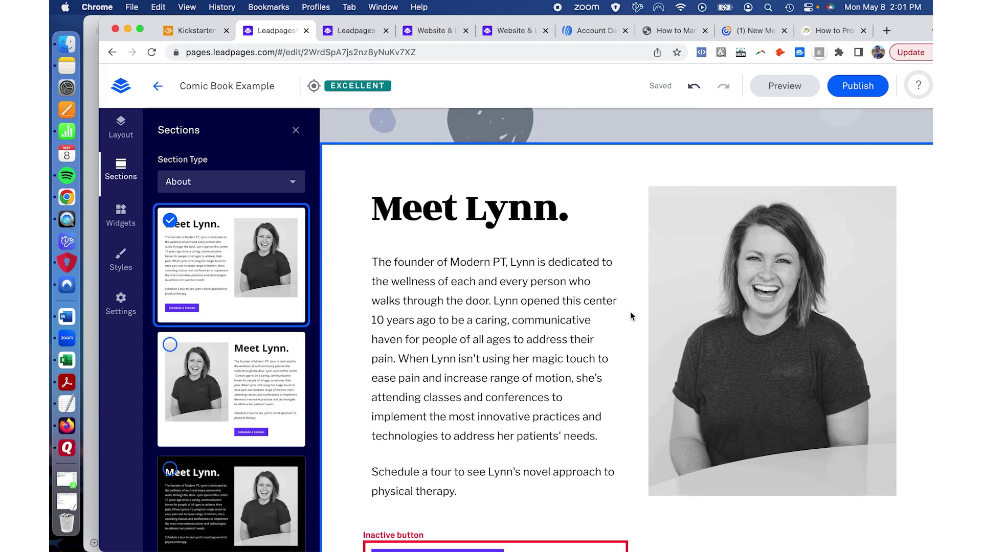
scroll(631, 316, down, 3)
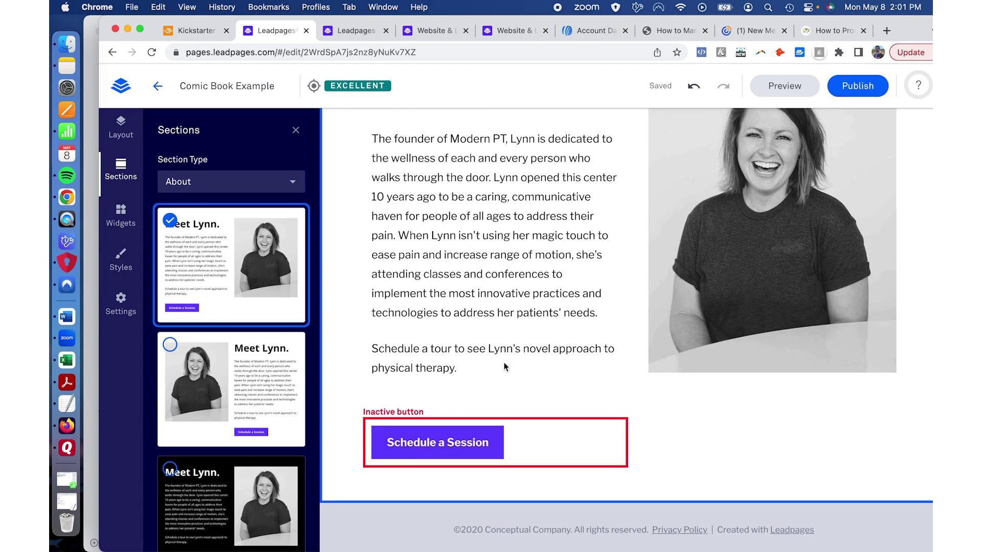
scroll(545, 318, up, 1)
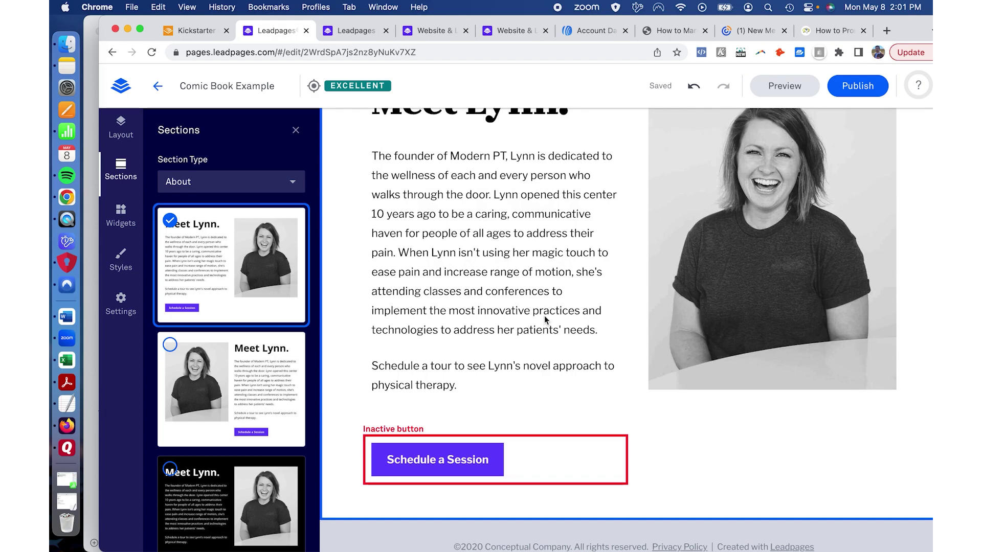
scroll(544, 317, up, 10)
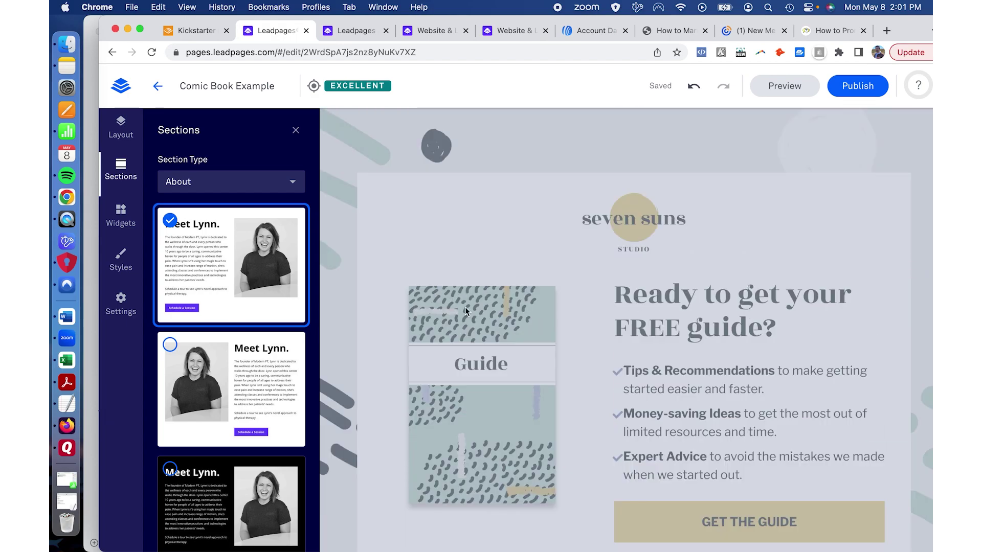
click(296, 130)
click(121, 171)
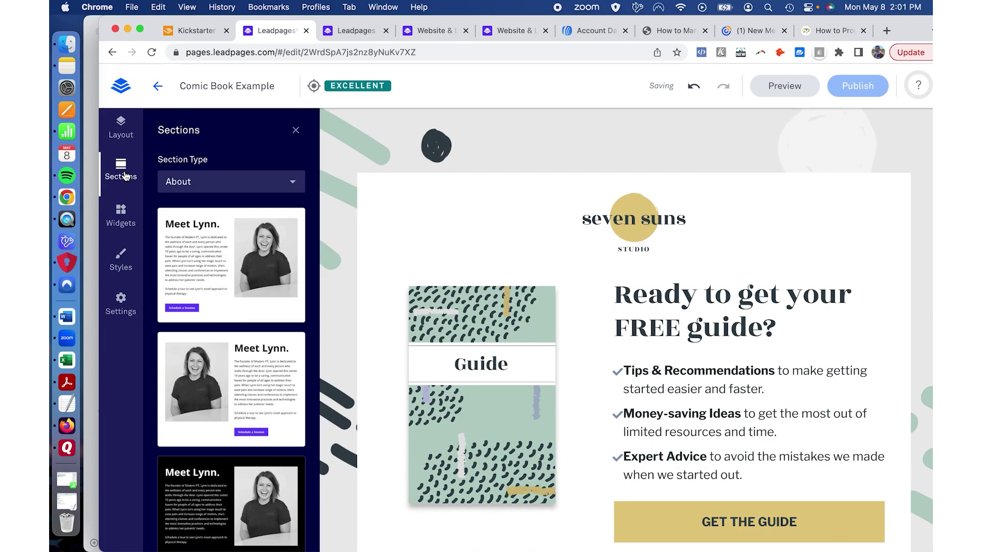
Step: Browse the section categories, then drag a video widget onto the landing page
click(221, 186)
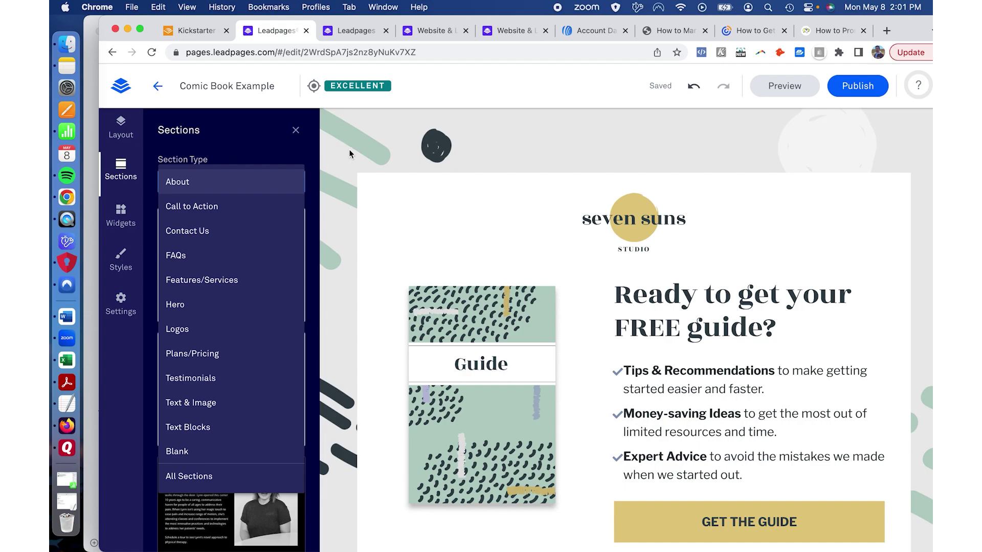
click(147, 210)
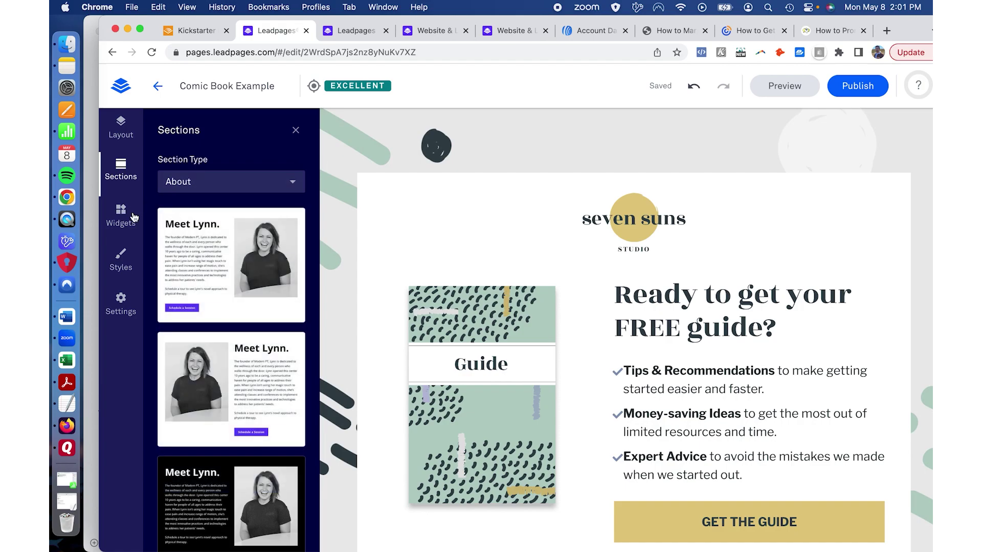
click(134, 217)
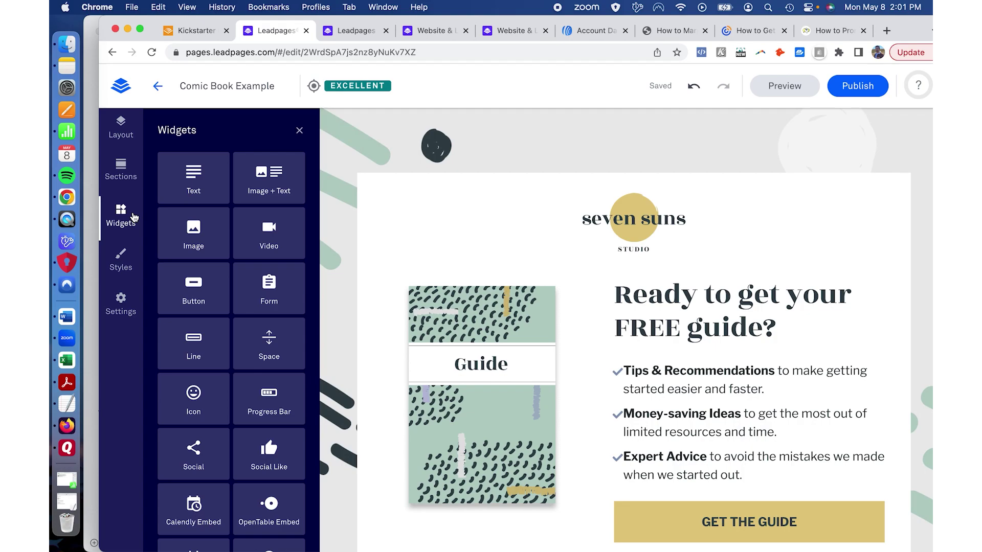
drag(278, 250, 340, 297)
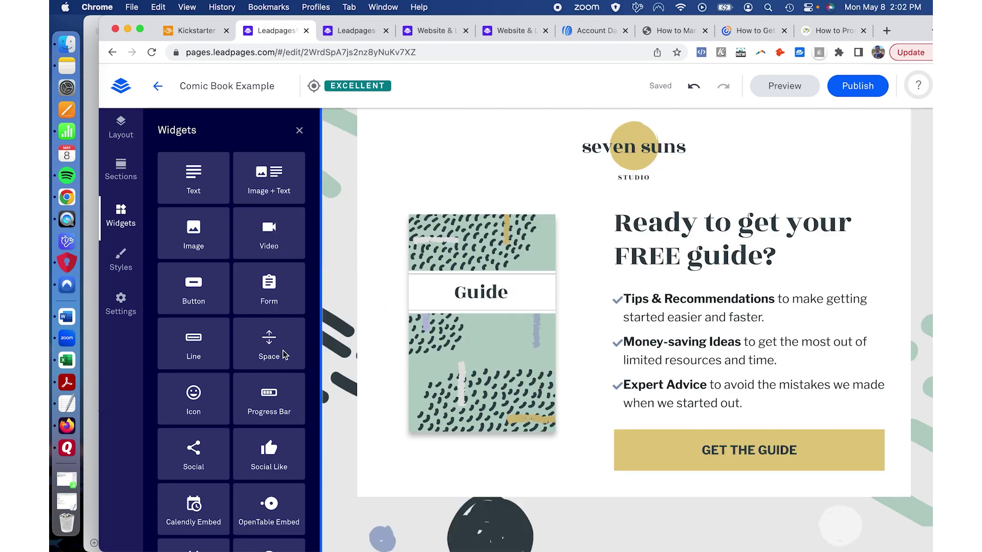
Step: Look over the page and close the Widgets panel
scroll(226, 433, down, 3)
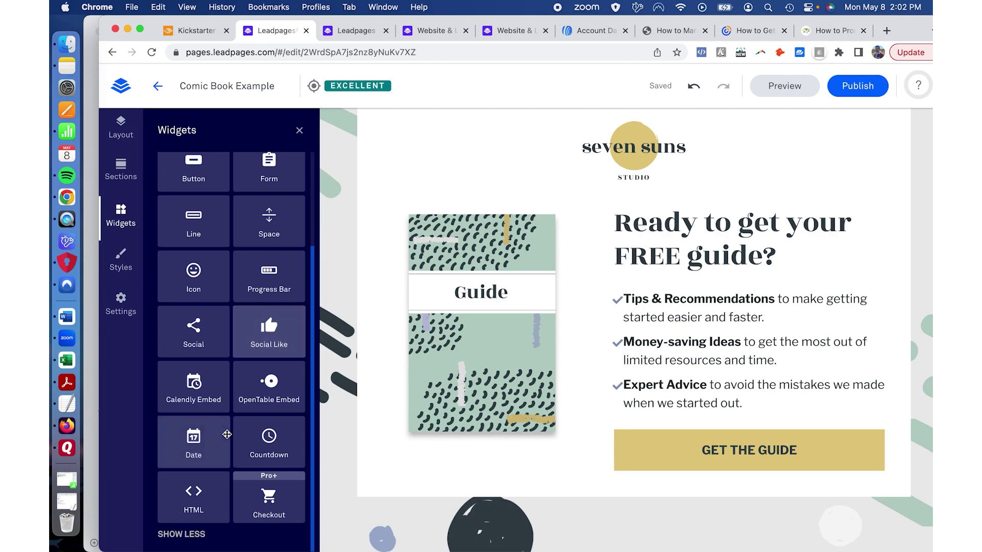
scroll(406, 397, down, 5)
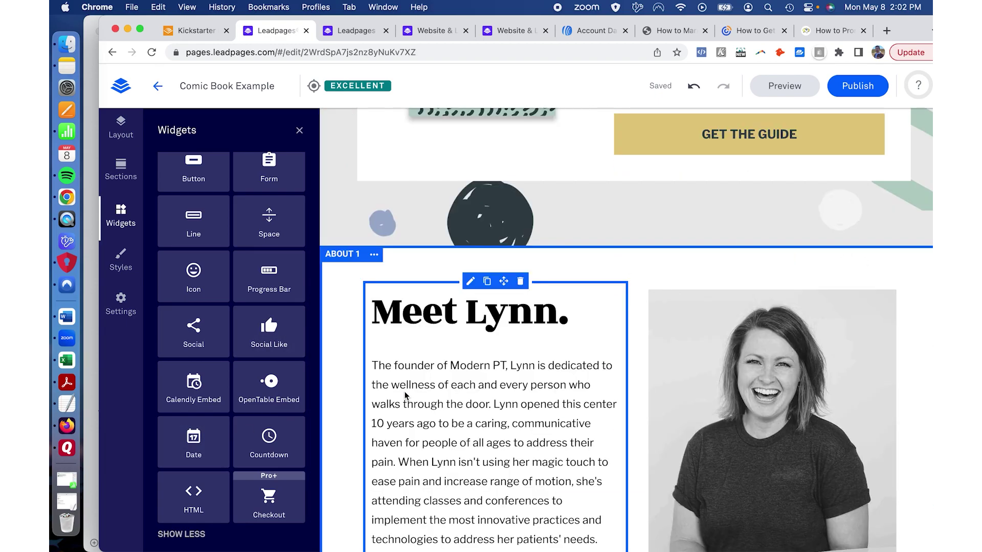
scroll(478, 398, up, 6)
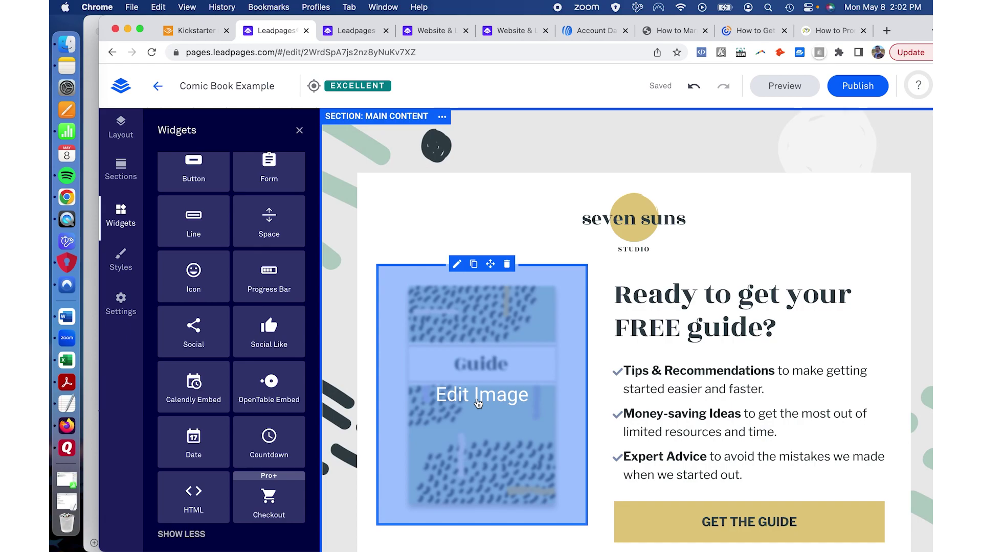
click(299, 130)
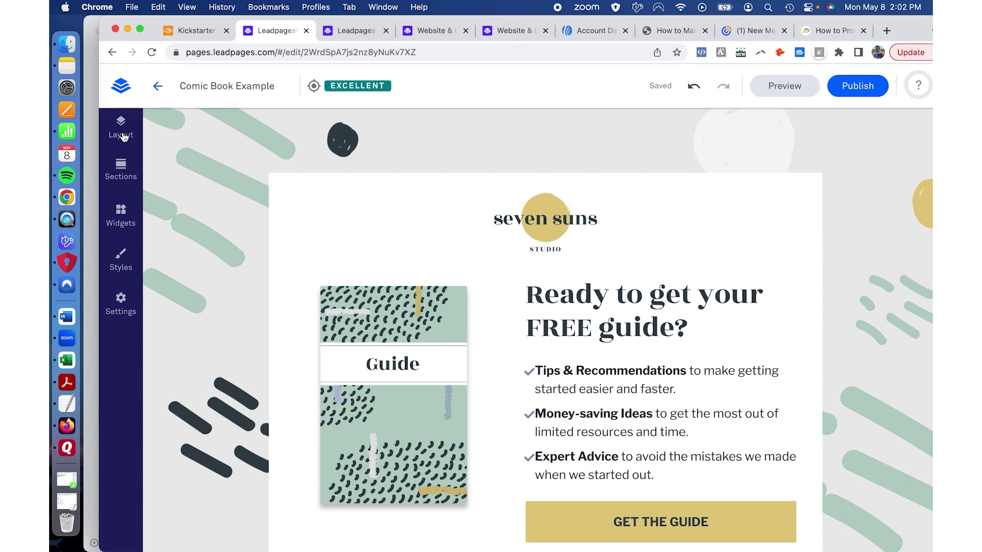
Step: Expand Section: Main Content in Page Layout and open its Section Style settings
click(123, 136)
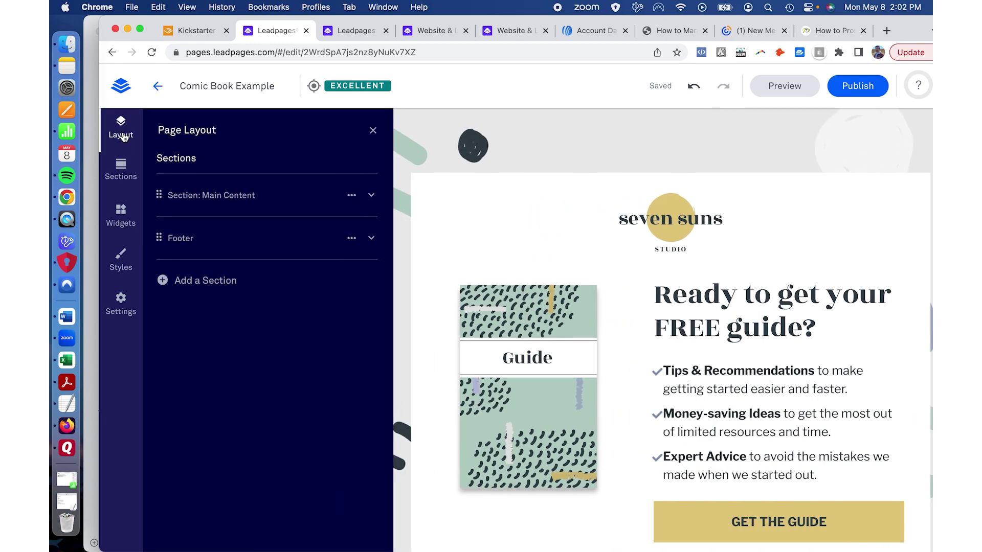
mouse_move(318, 187)
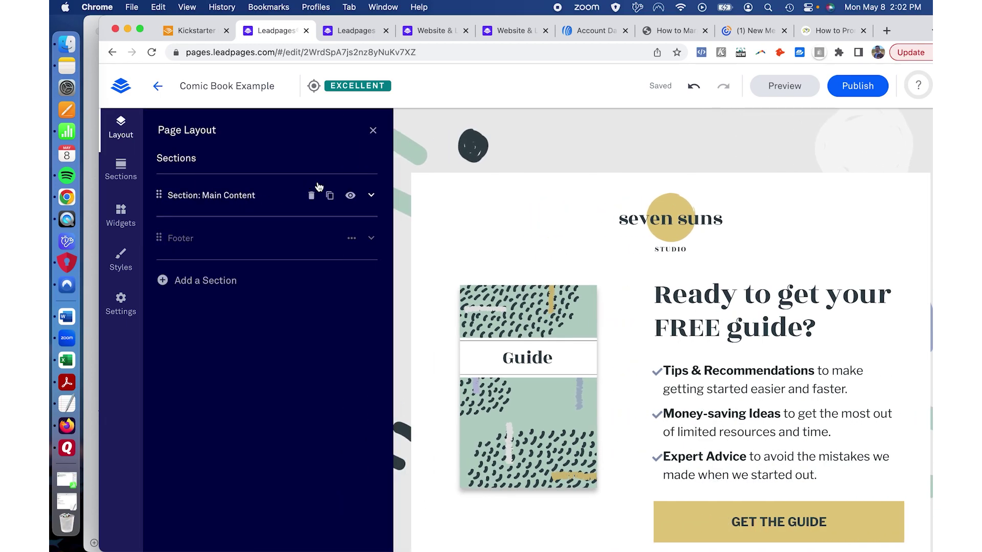
click(372, 196)
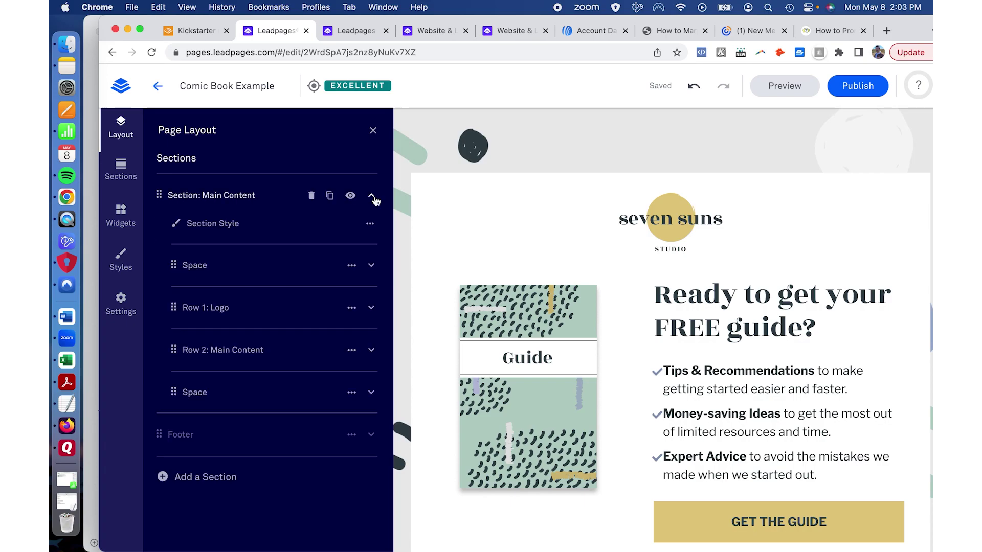
click(369, 225)
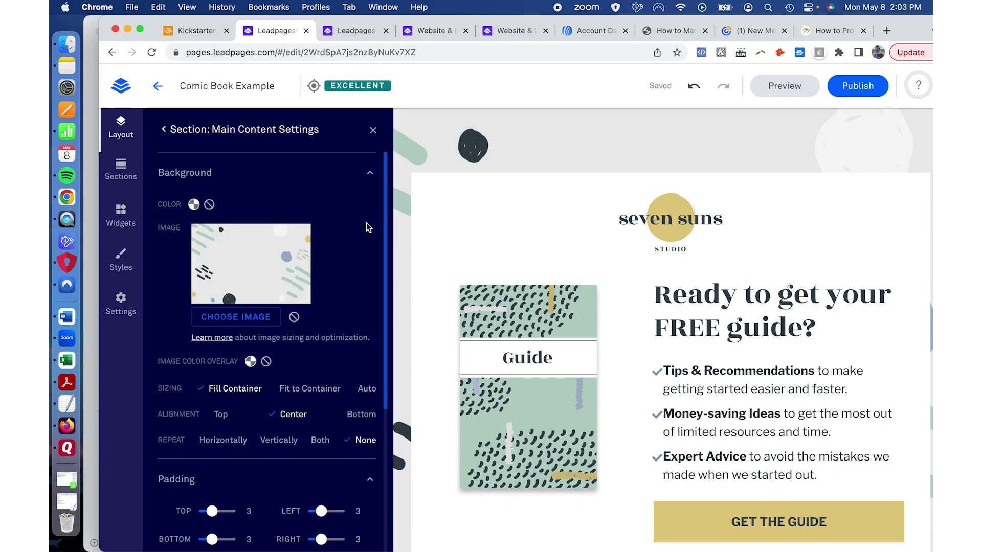
click(164, 132)
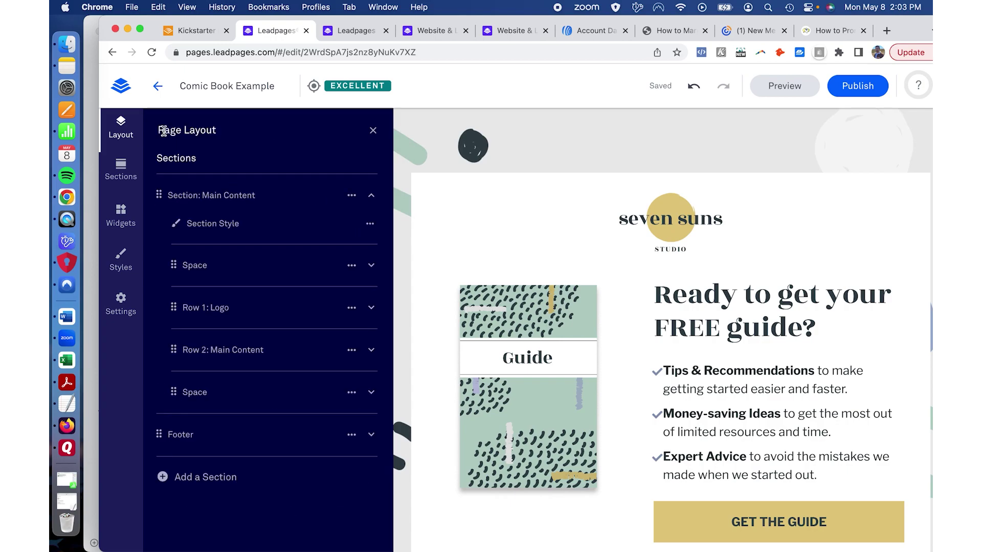
click(370, 225)
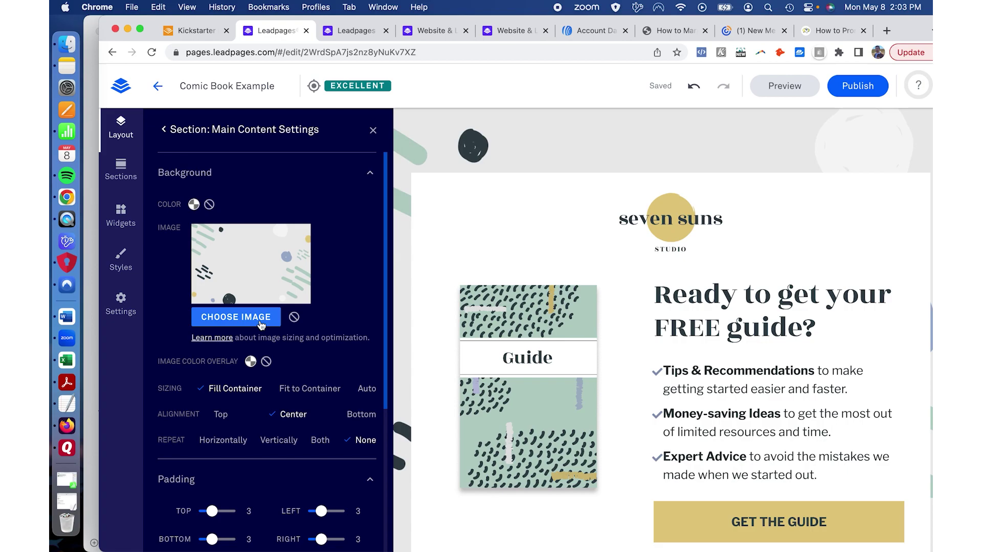
scroll(334, 317, down, 4)
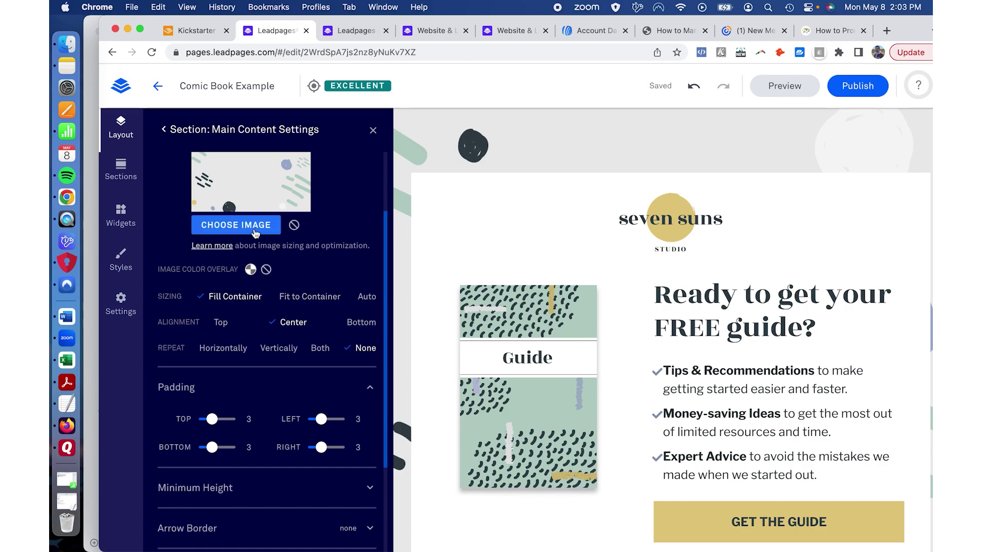
scroll(252, 282, up, 4)
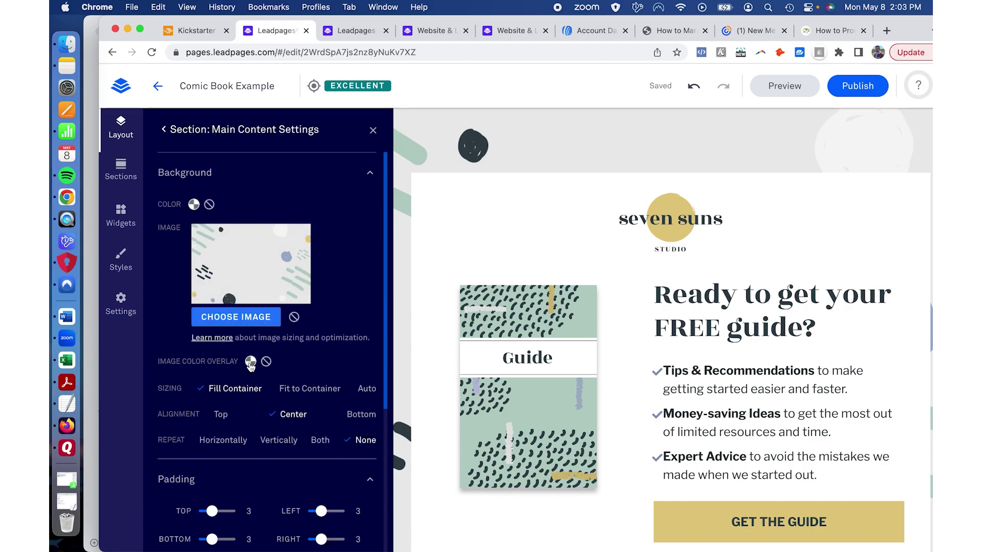
Step: Set the Main Content background colour to the gold swatch and remove the patterned image
click(193, 204)
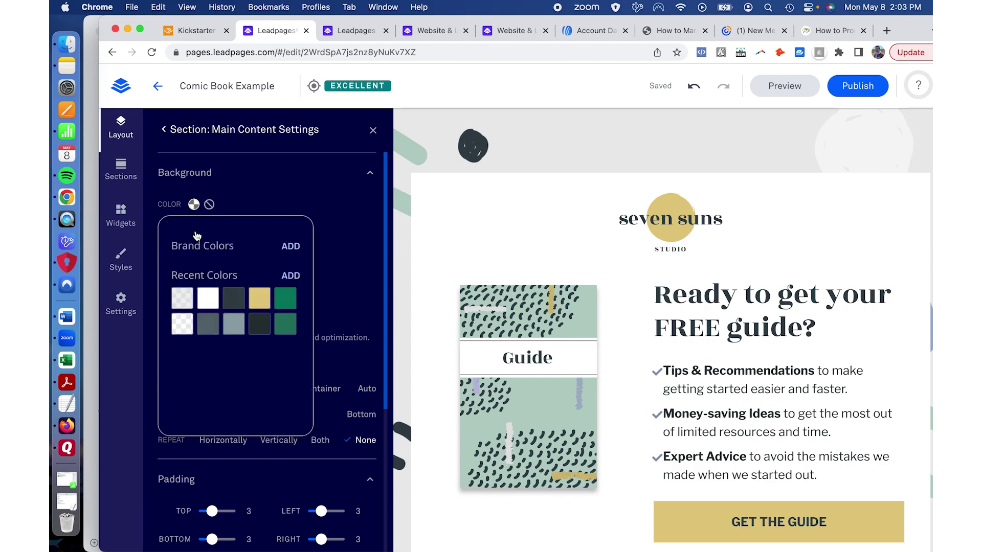
click(262, 302)
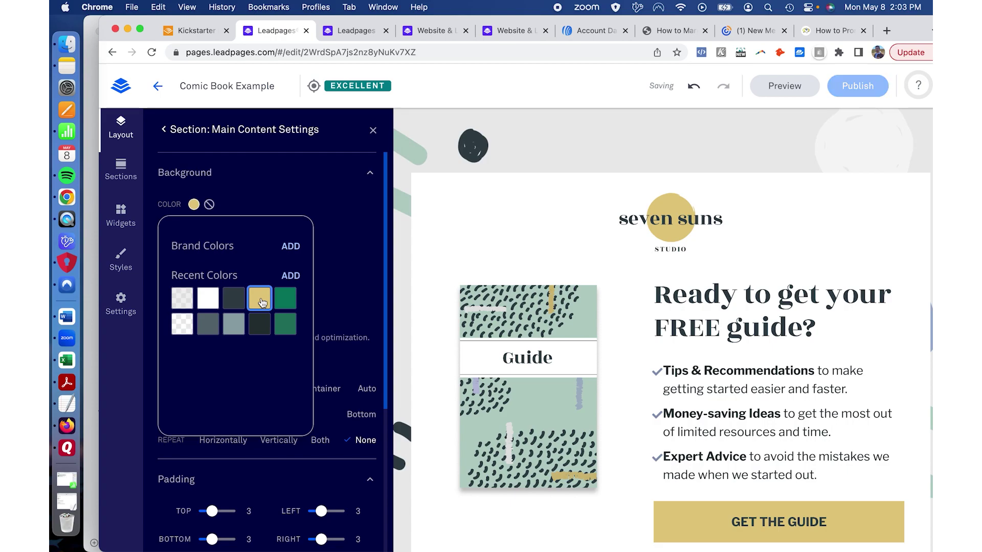
click(340, 218)
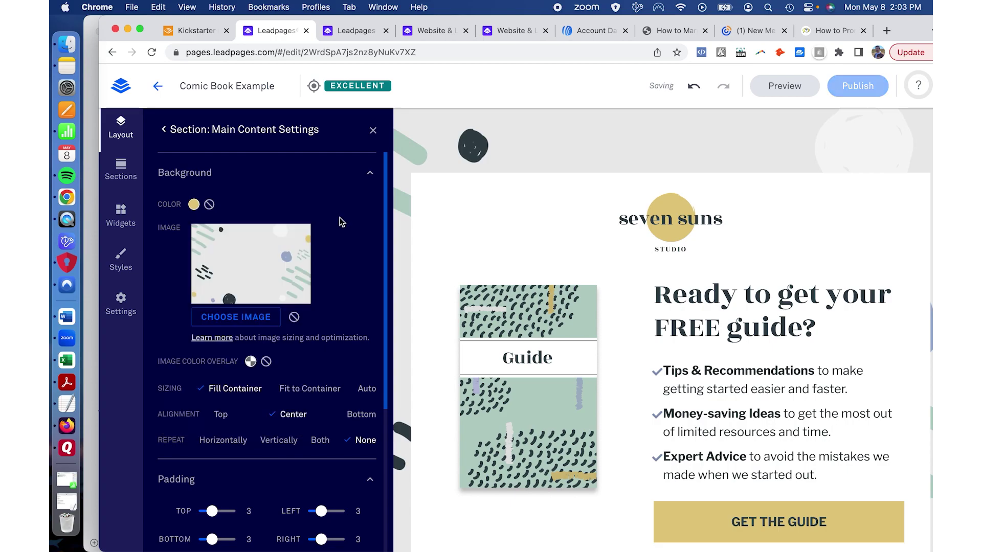
click(294, 318)
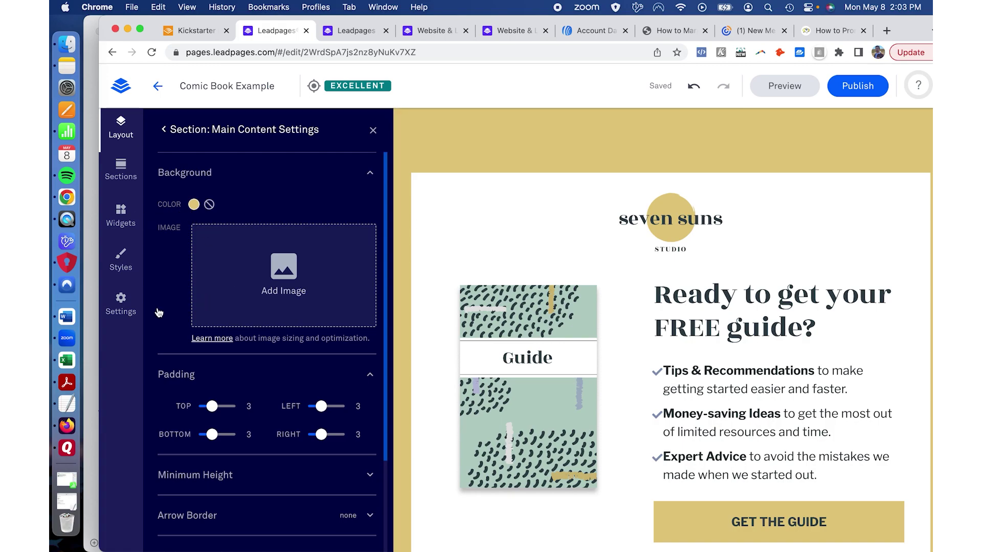
Step: Check the section's animation settings, then return to the Page Layout outline
scroll(175, 378, down, 2)
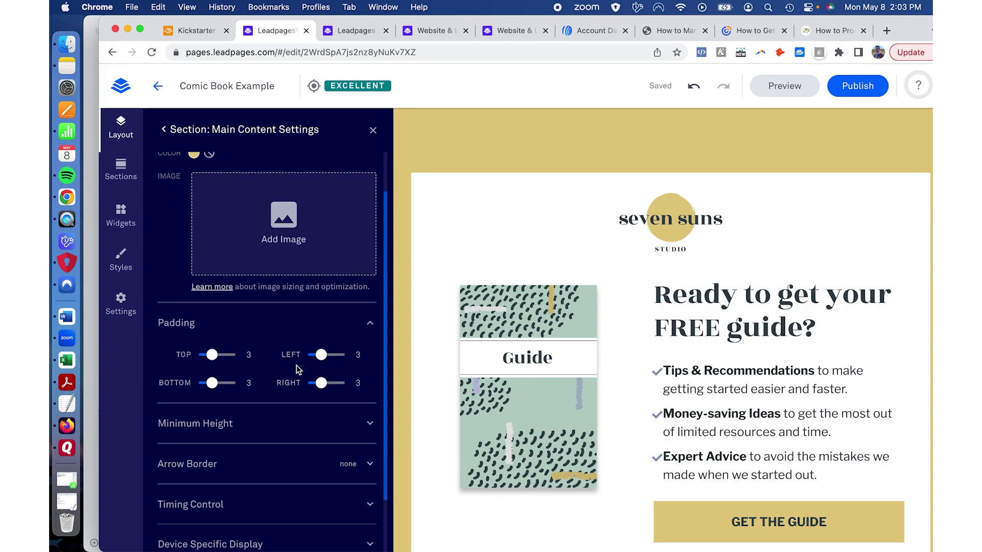
scroll(296, 365, down, 3)
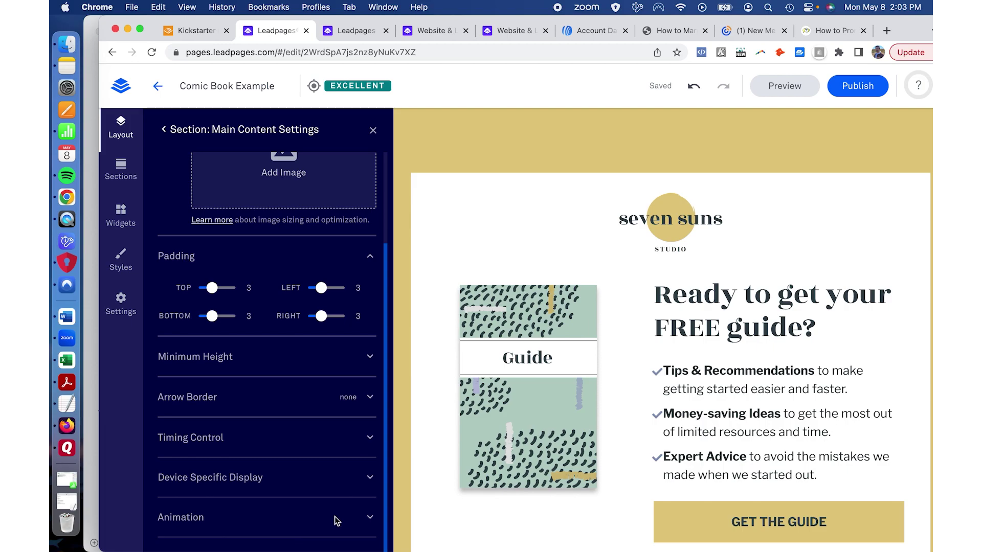
click(366, 519)
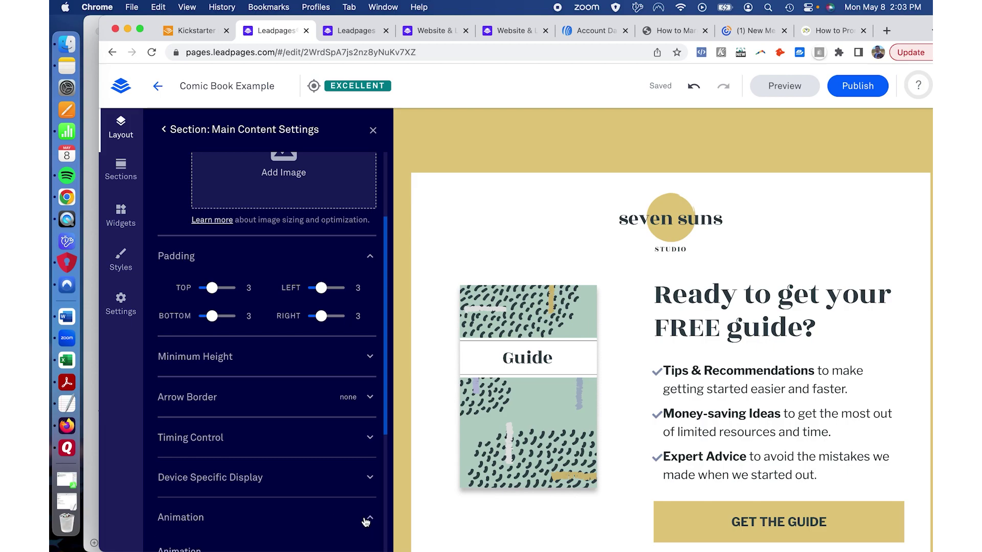
scroll(364, 511, down, 5)
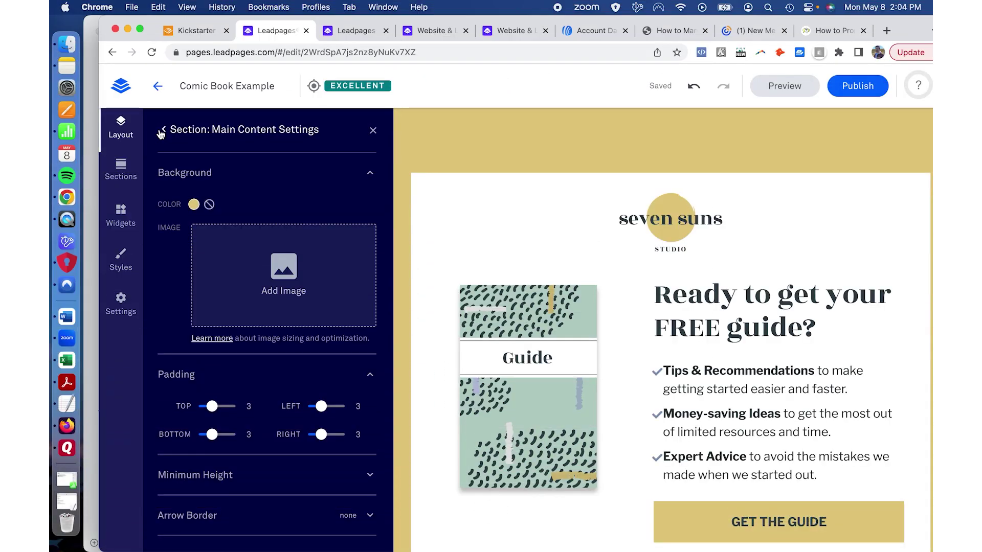
click(163, 130)
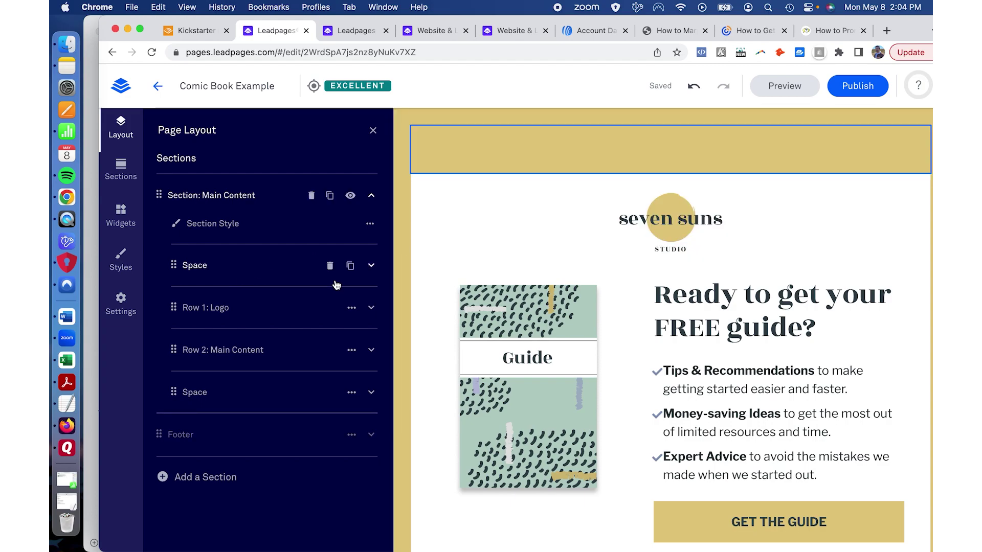
Step: Add a second column to the top Space row with Add a Column, then collapse the row
click(372, 265)
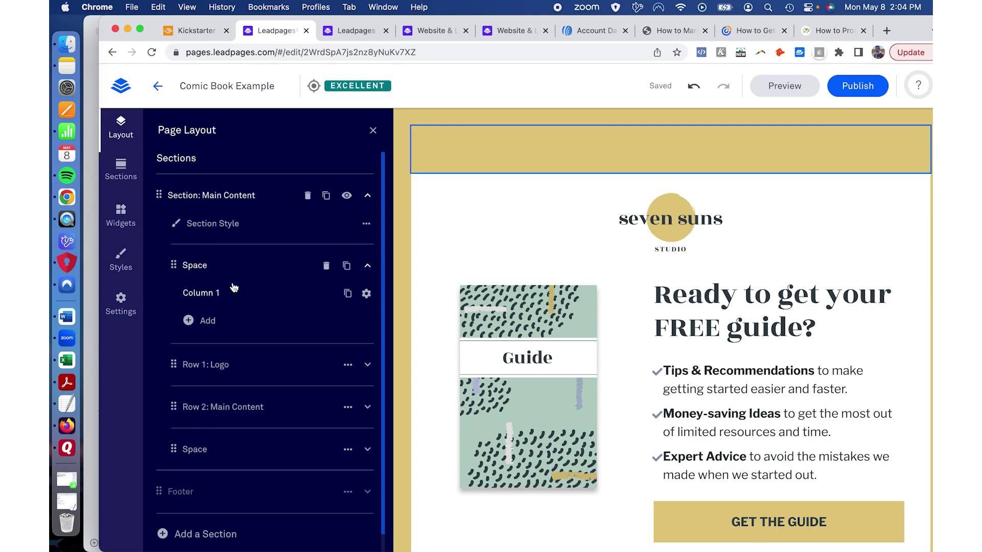
click(206, 322)
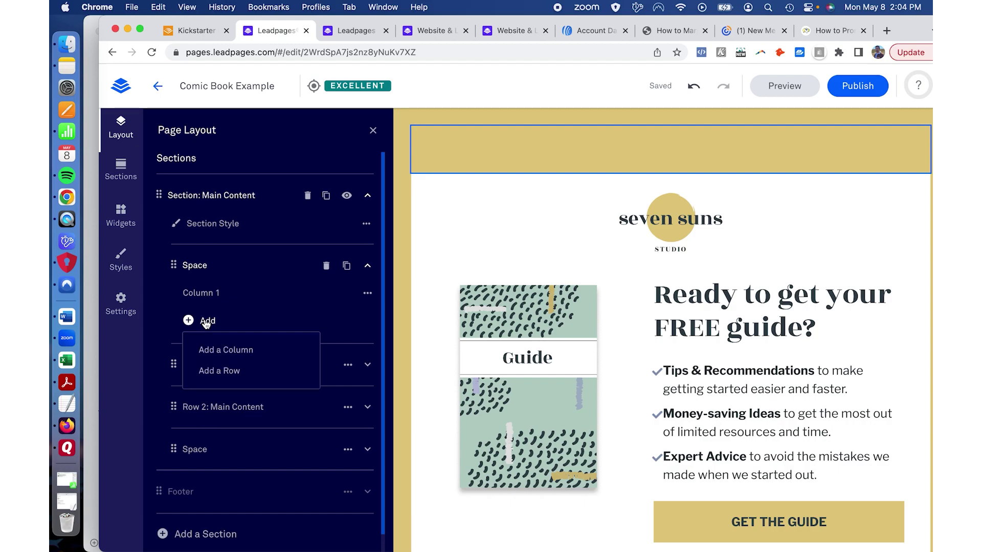
click(218, 354)
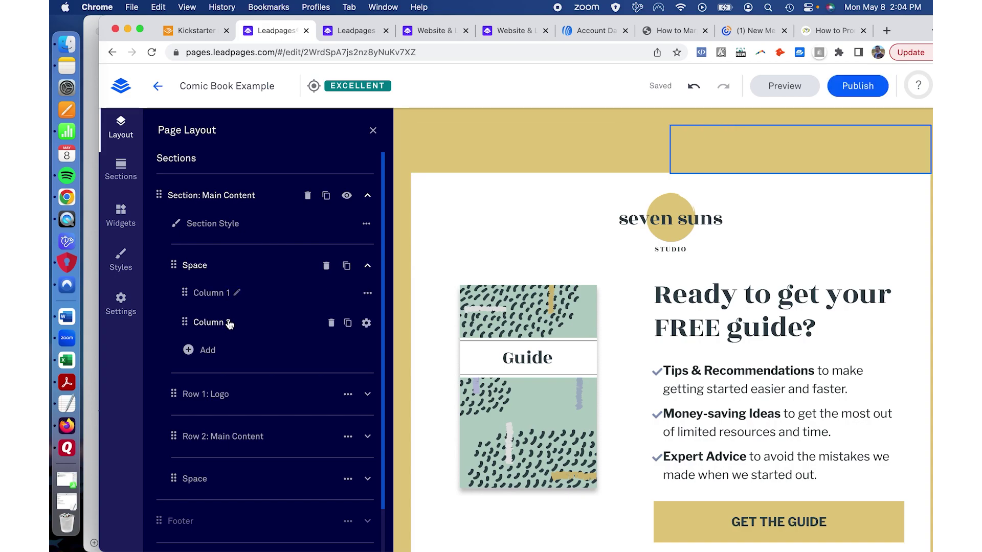
mouse_move(229, 324)
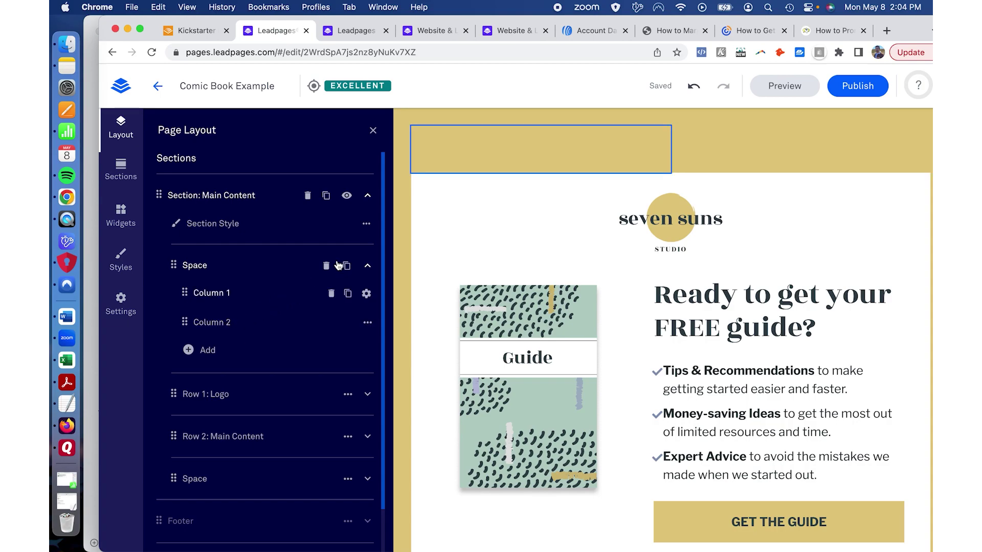
click(368, 266)
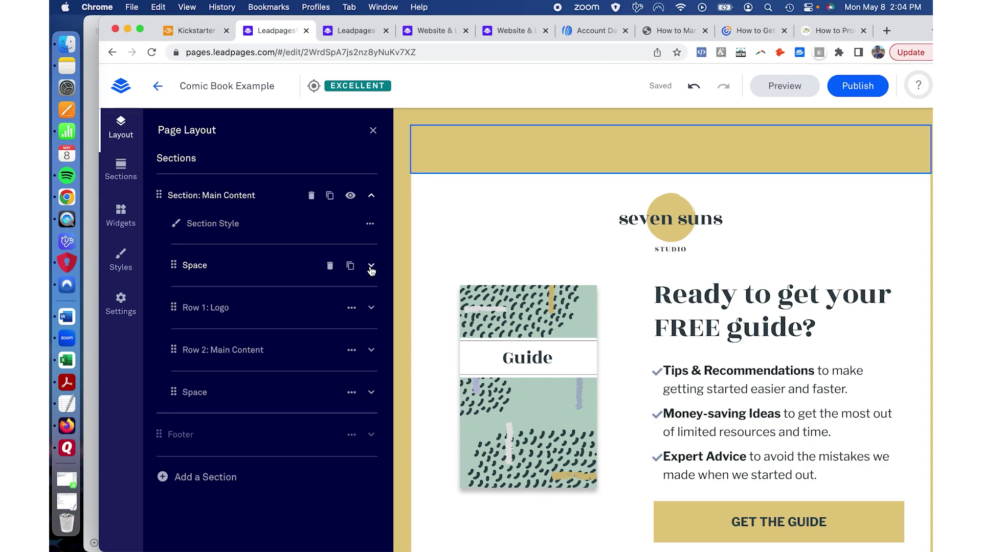
Step: Expand Row 1: Logo and duplicate the logo column three times
click(371, 307)
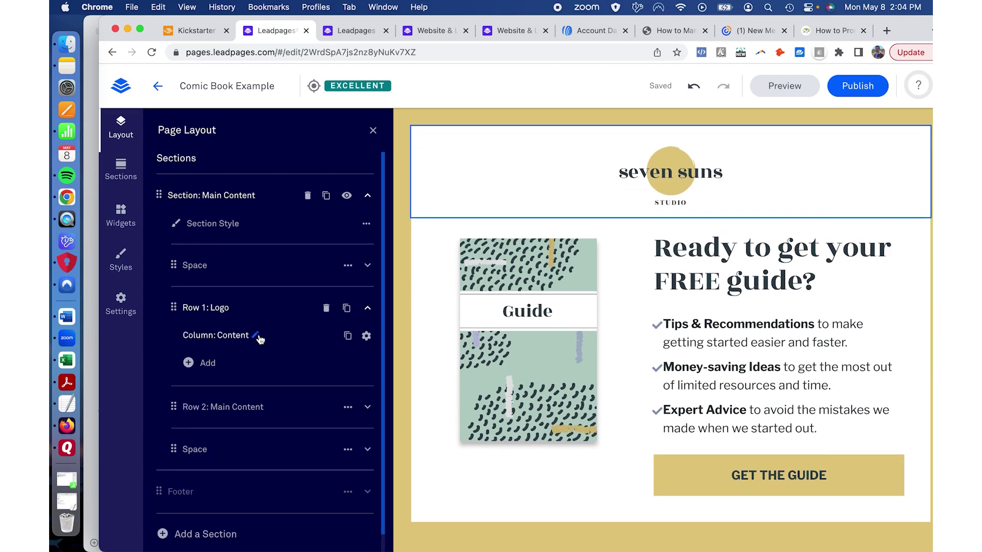
click(347, 336)
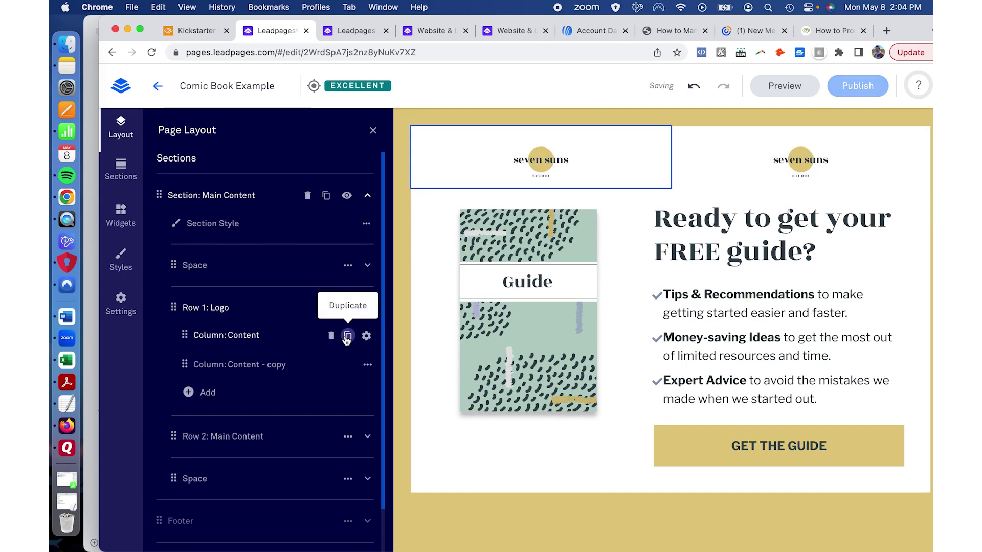
click(331, 336)
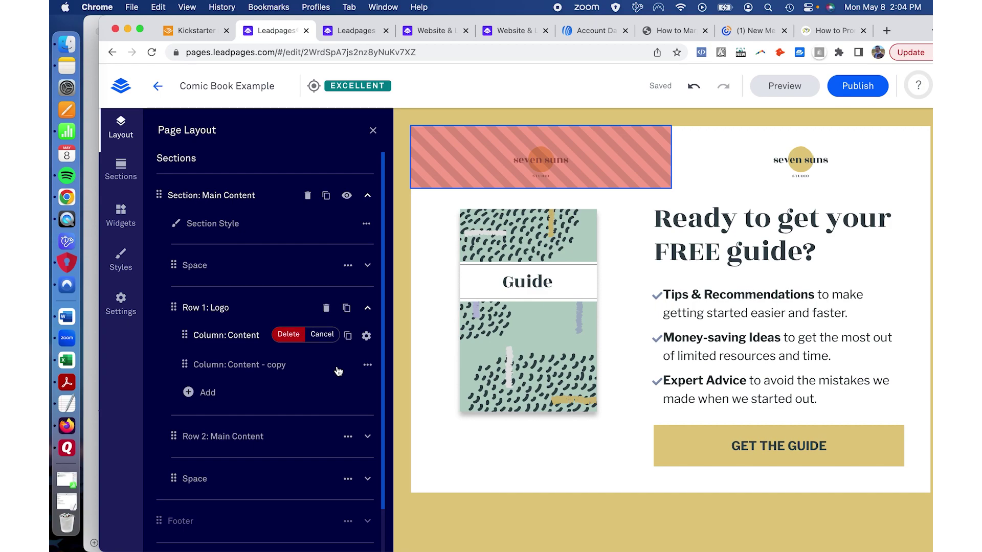
click(348, 336)
click(348, 336)
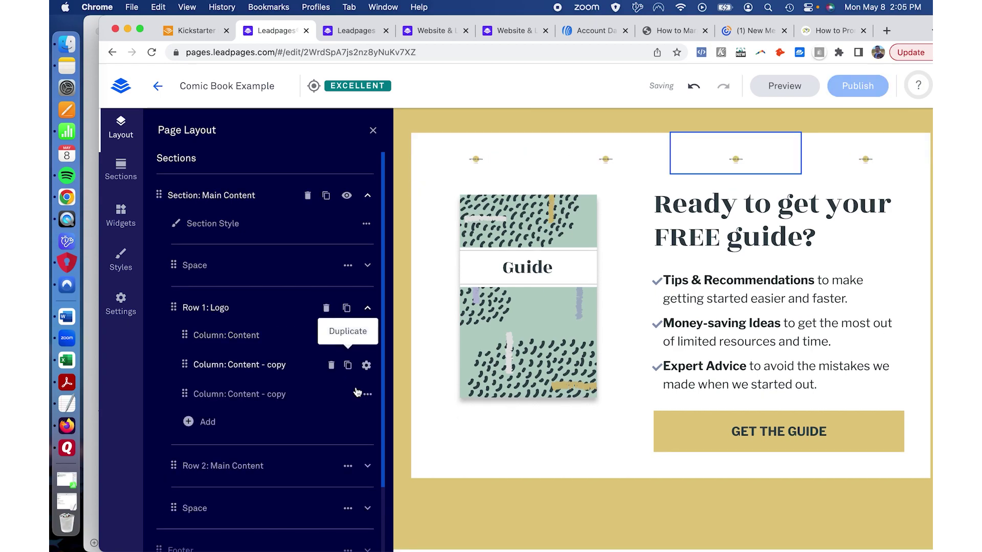
Step: Delete the three 'Column: Content - copy' columns, leaving one centred seven suns logo
click(331, 336)
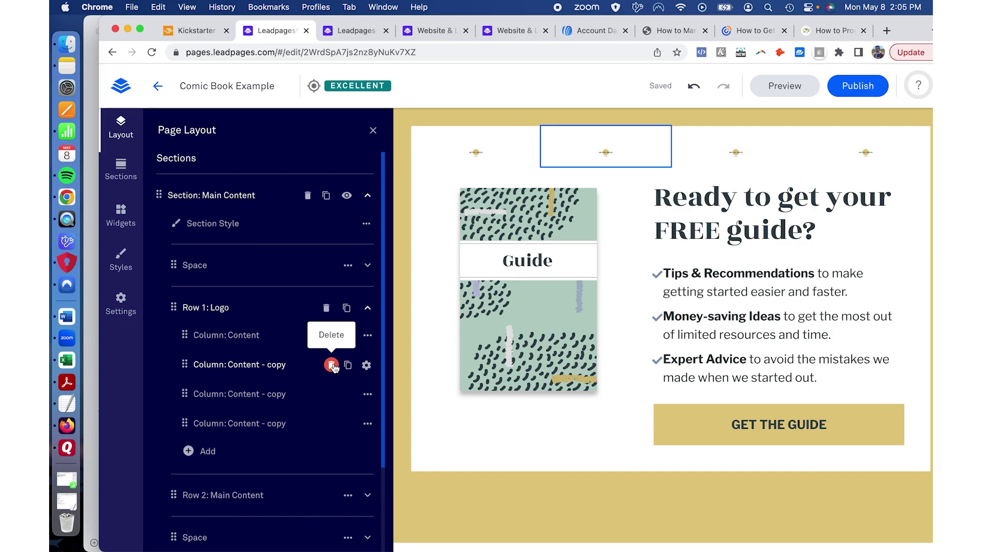
click(332, 365)
click(288, 364)
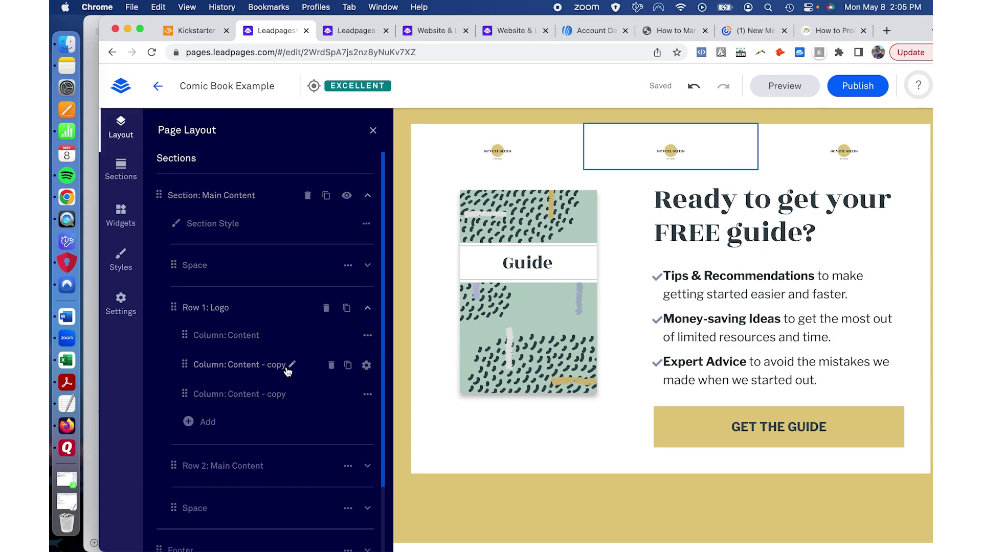
click(331, 366)
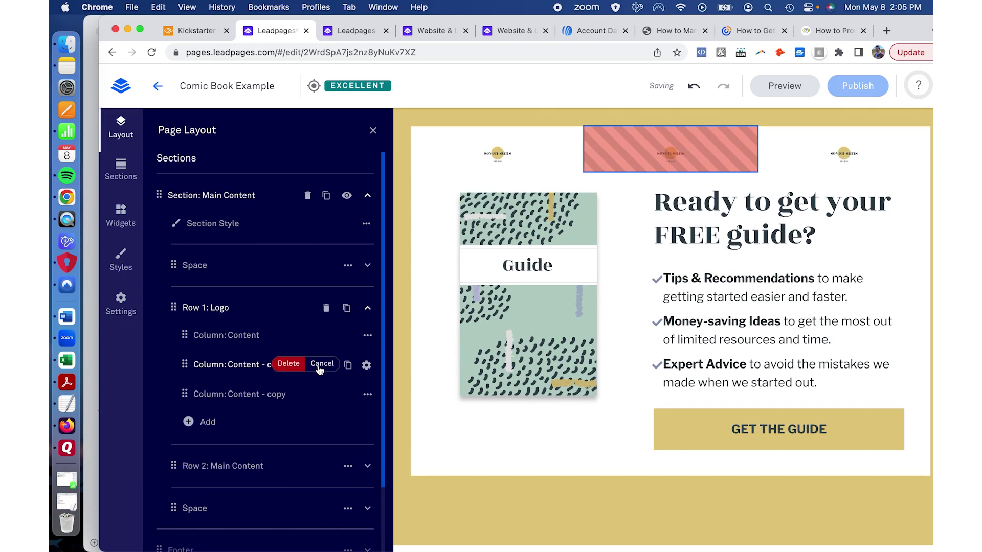
click(288, 365)
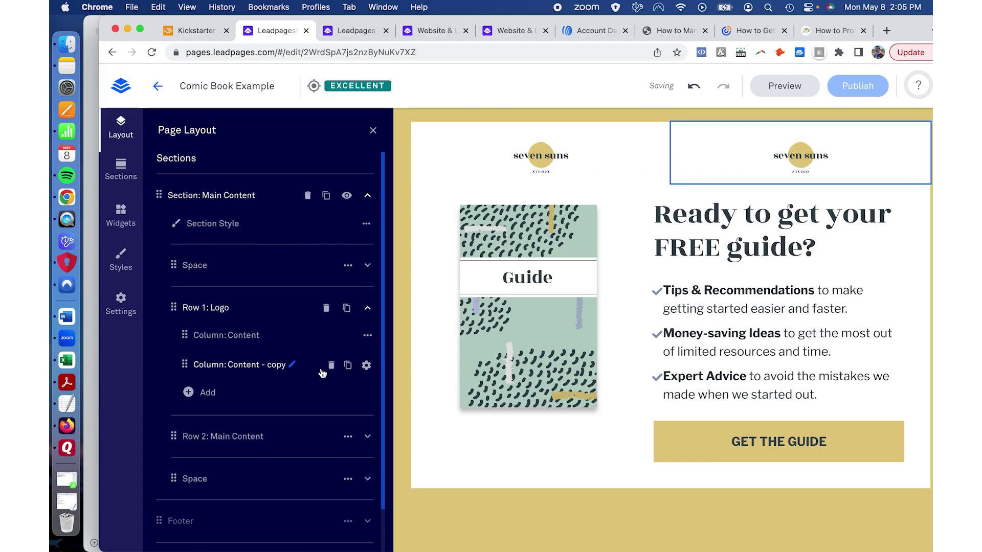
click(332, 365)
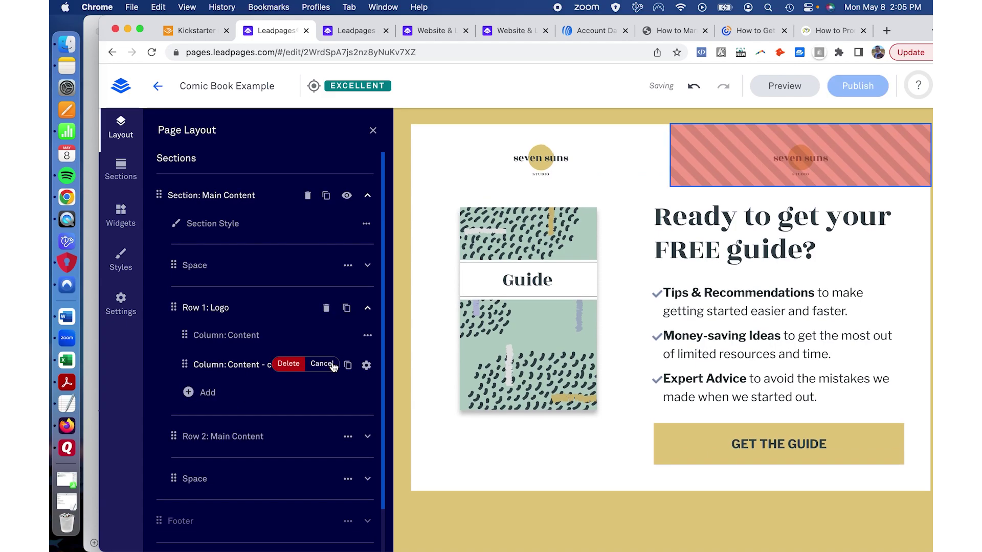
click(288, 364)
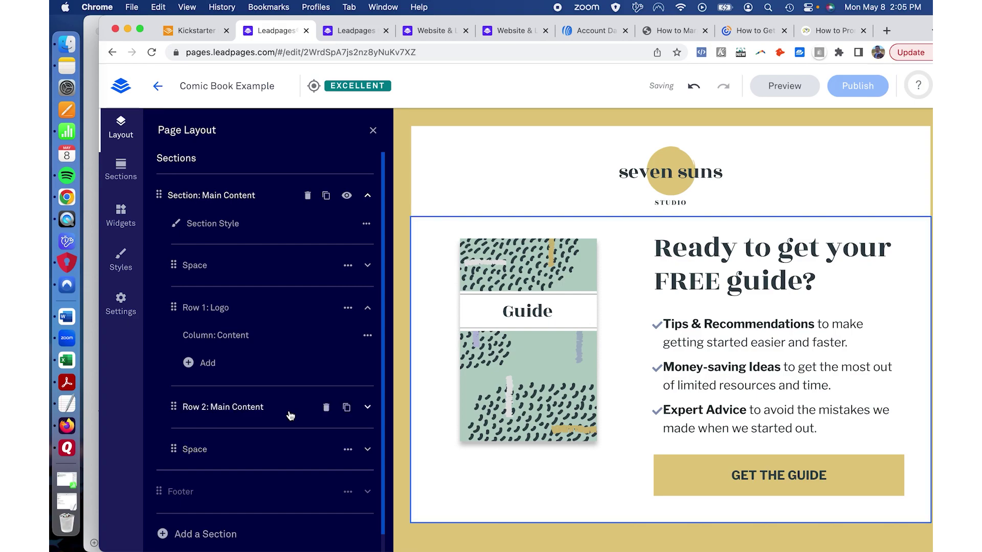
Step: Expand Row 2: Main Content and inspect Column 1's image settings
click(367, 408)
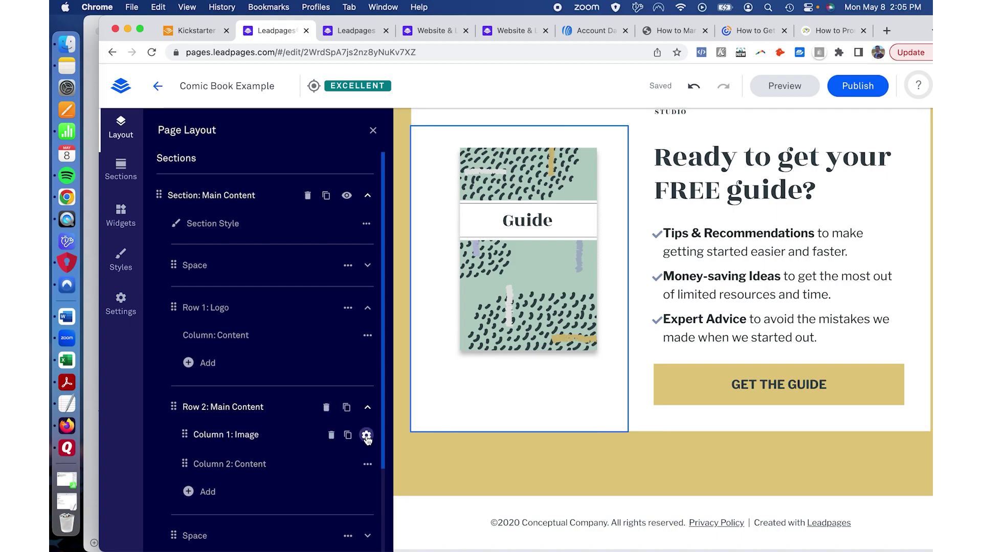
click(366, 435)
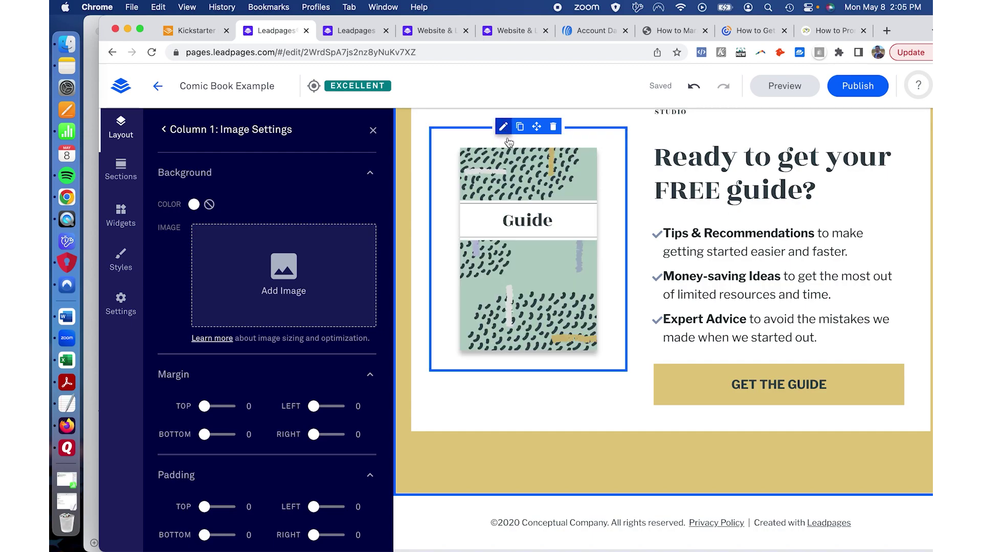
scroll(197, 305, down, 2)
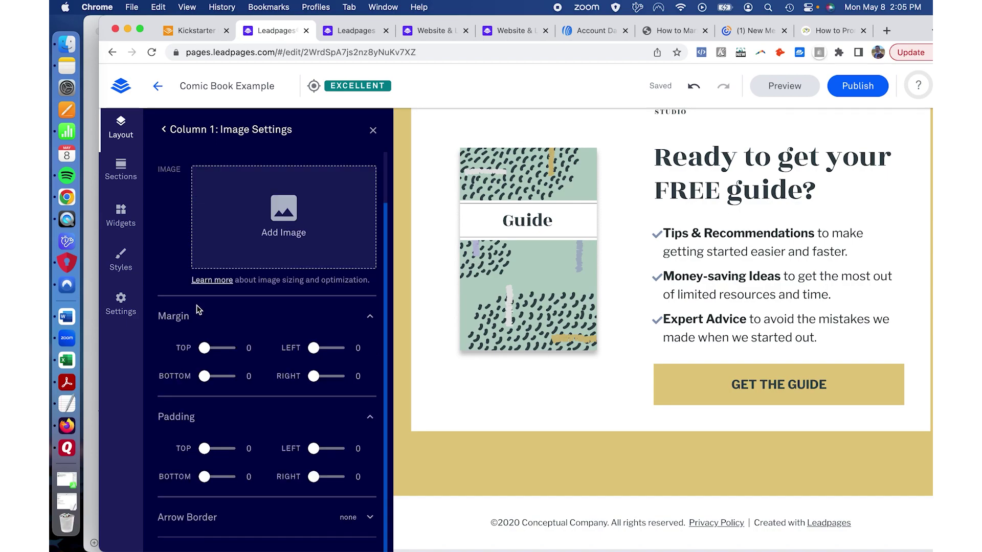
scroll(197, 304, up, 2)
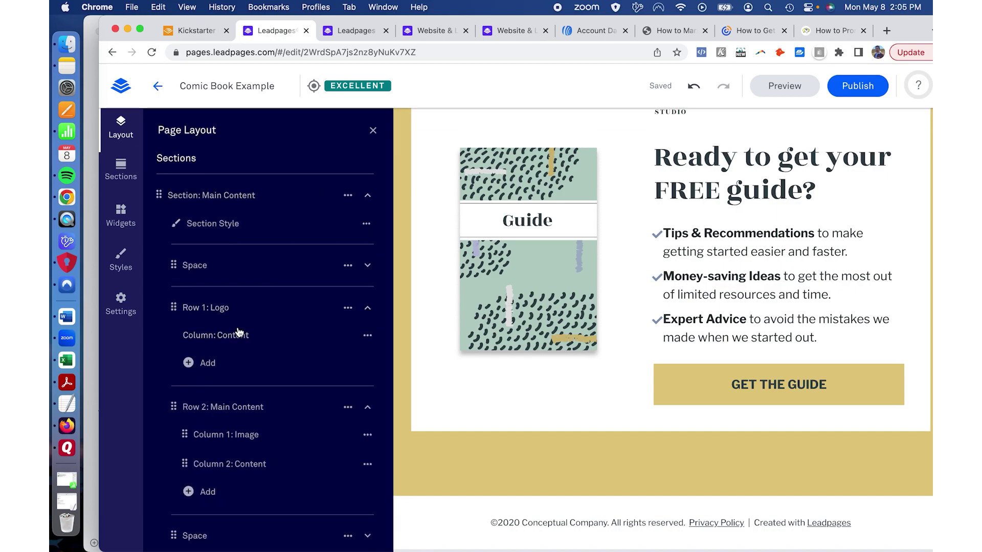
Step: Inspect Column 2's content settings, then return to the Page Layout outline
mouse_move(344, 480)
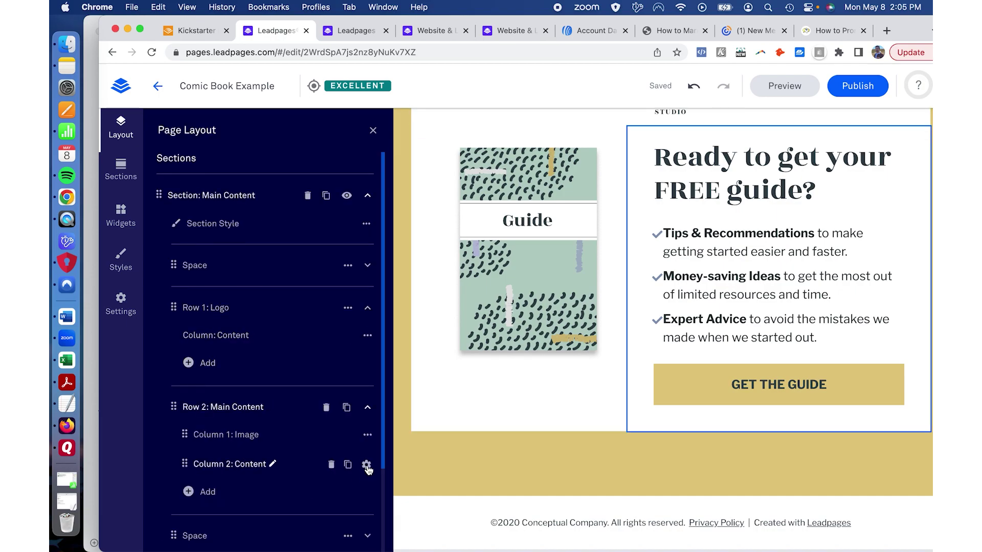
click(366, 466)
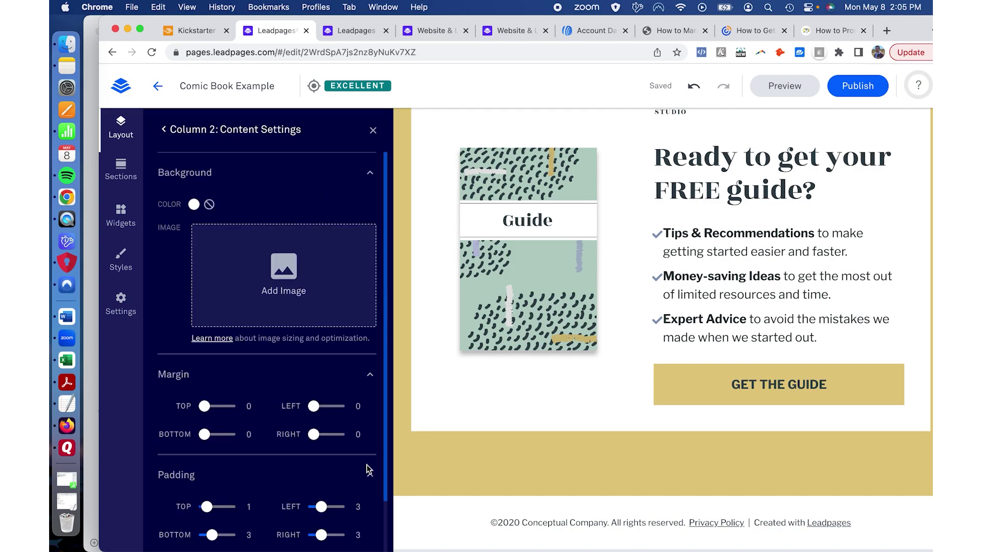
scroll(253, 391, down, 3)
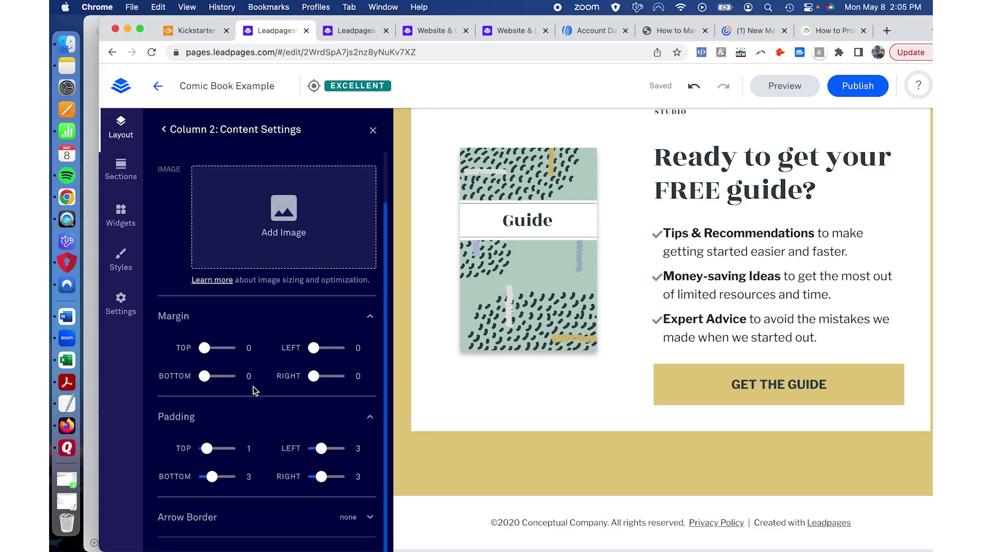
scroll(254, 391, up, 3)
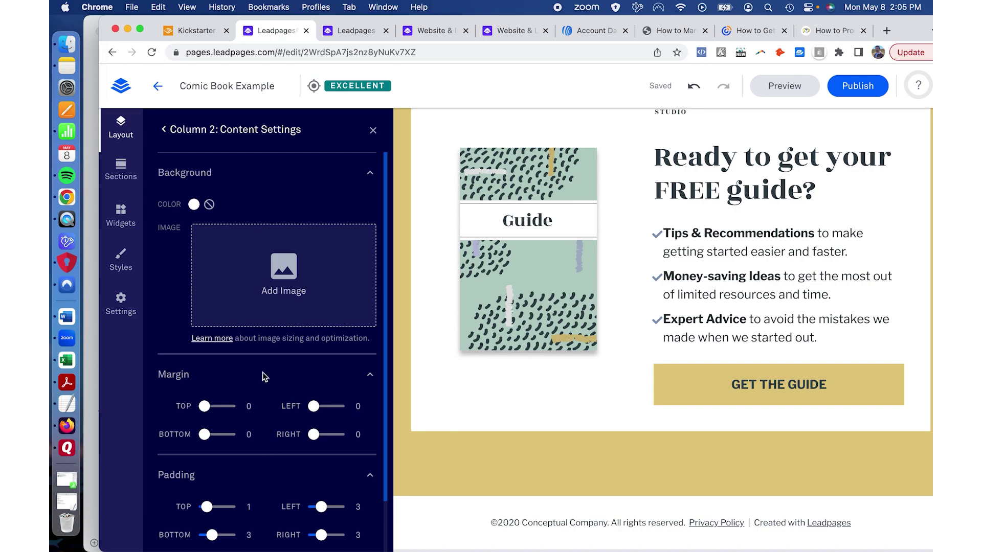
scroll(265, 376, down, 2)
scroll(265, 377, up, 2)
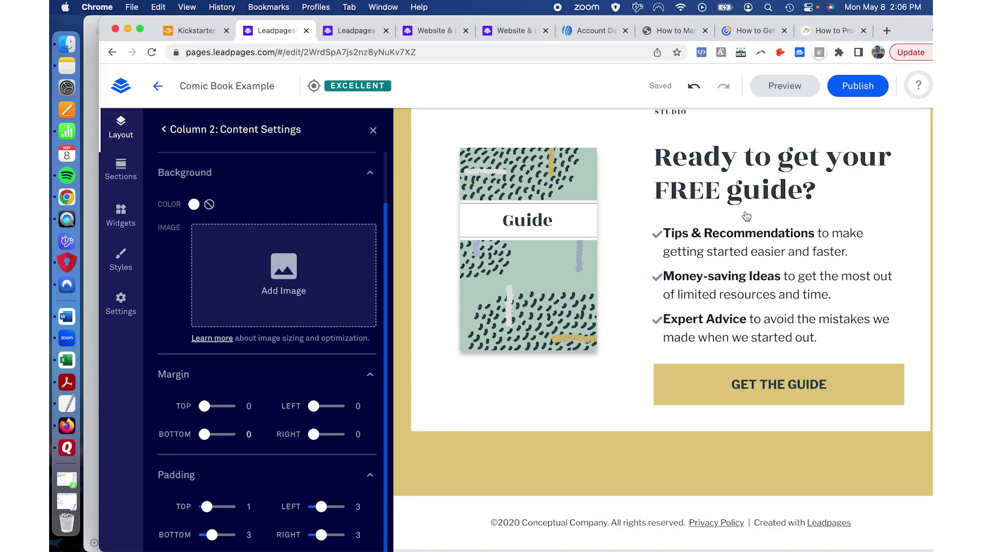
click(164, 131)
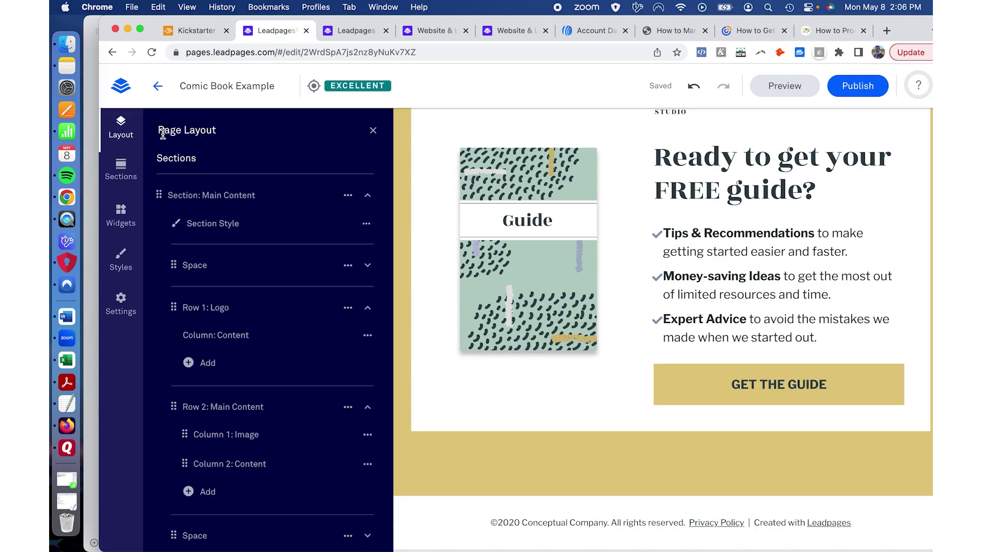
click(734, 251)
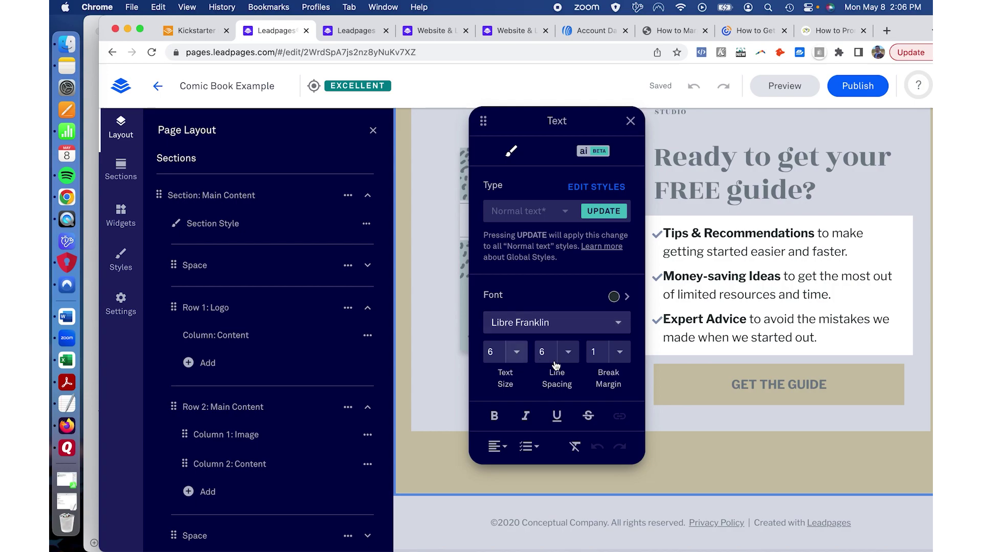
click(538, 453)
click(532, 469)
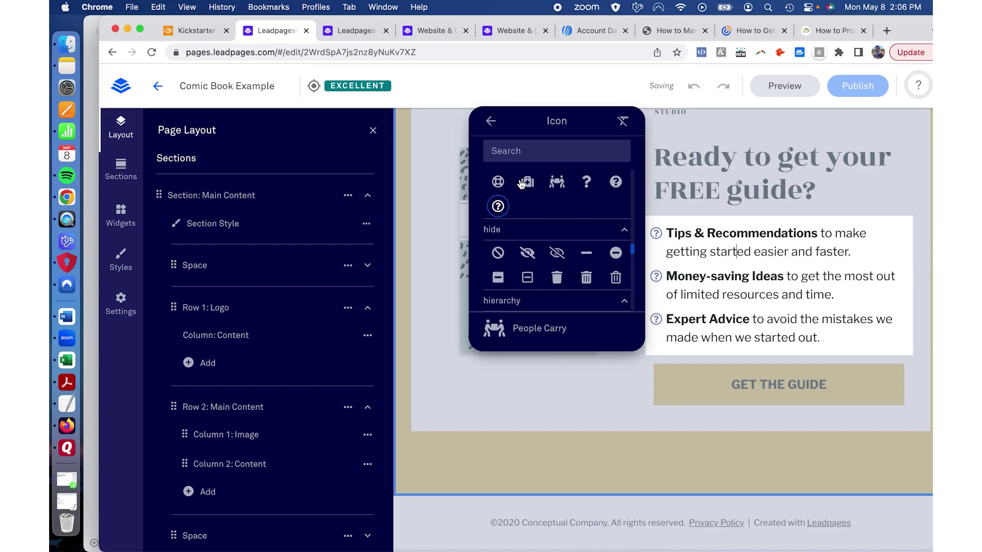
scroll(532, 219, down, 3)
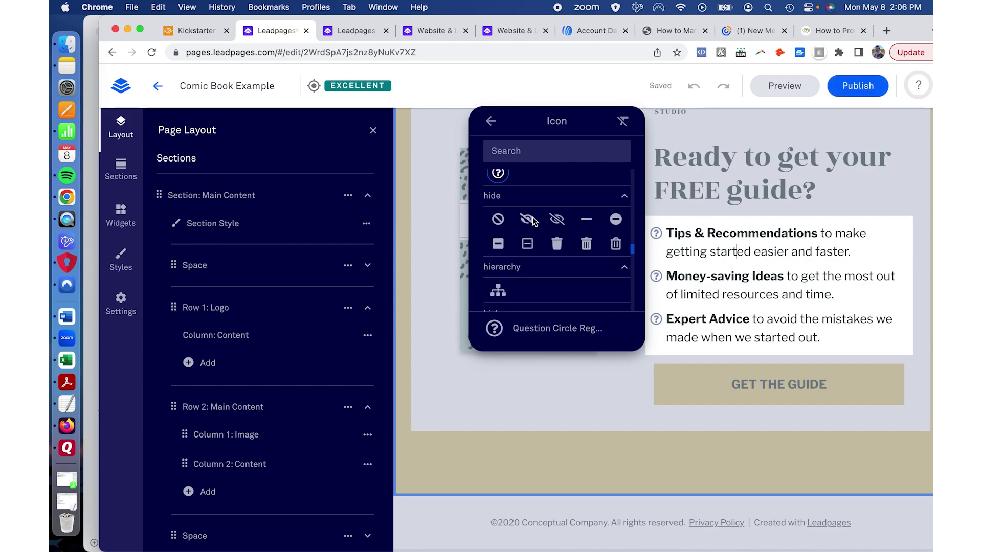
scroll(527, 225, down, 5)
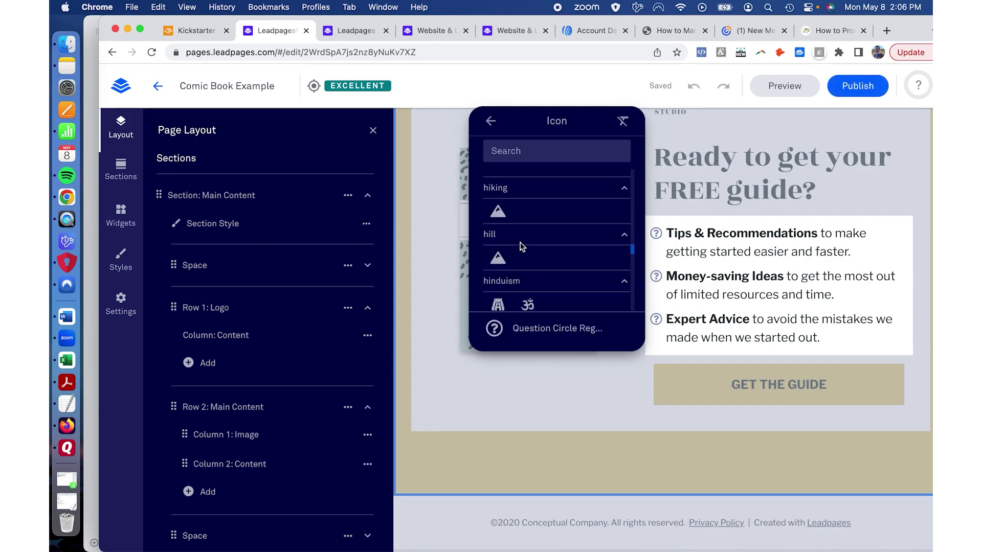
scroll(501, 220, up, 2)
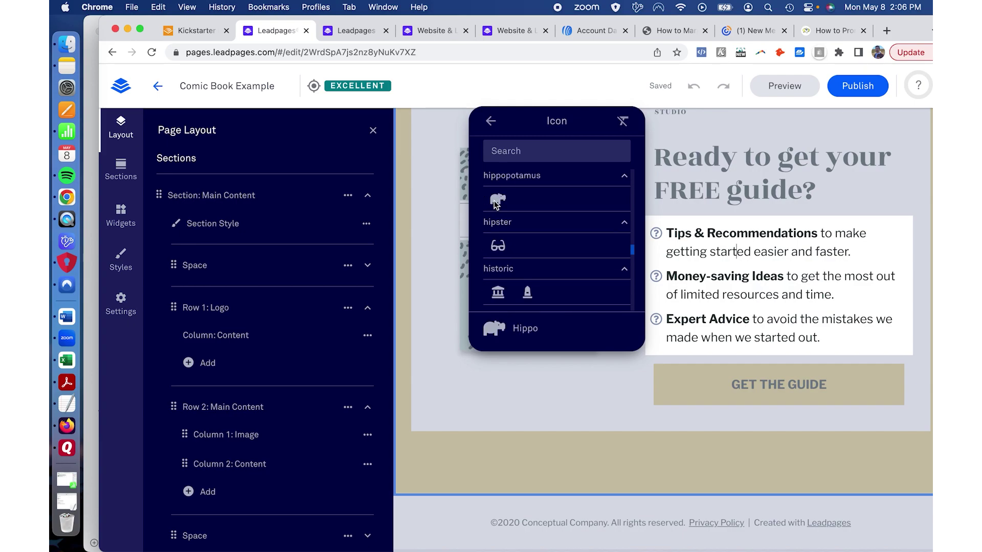
click(496, 200)
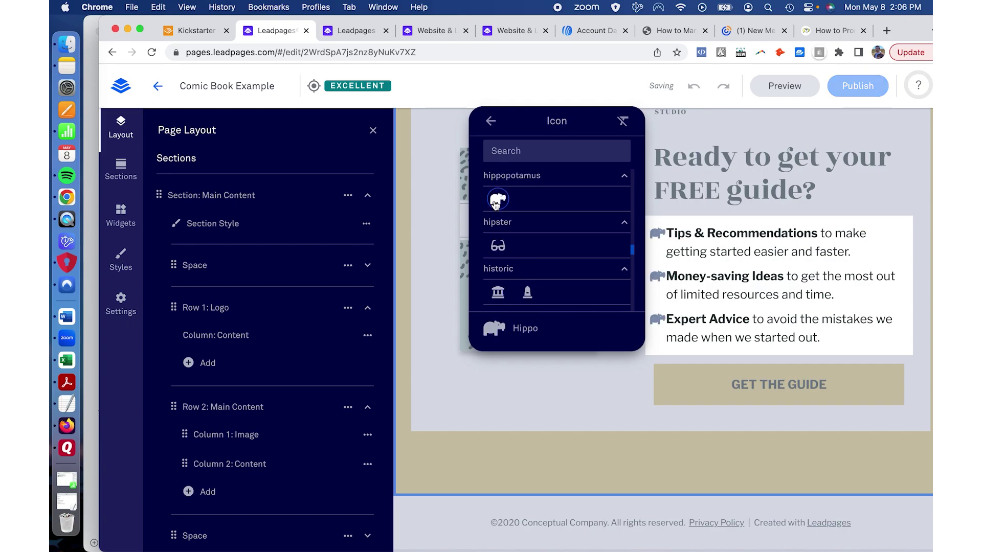
scroll(495, 201, up, 3)
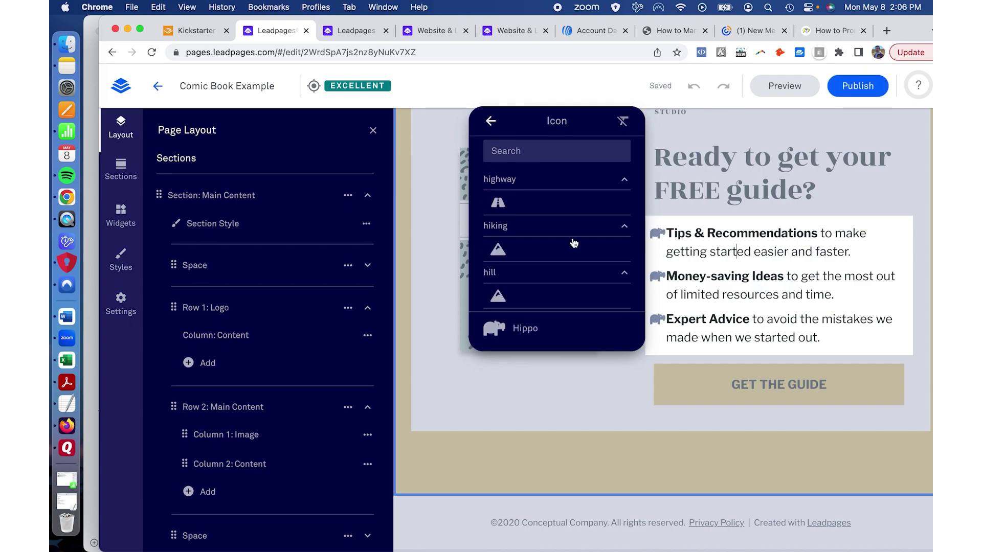
key(Escape)
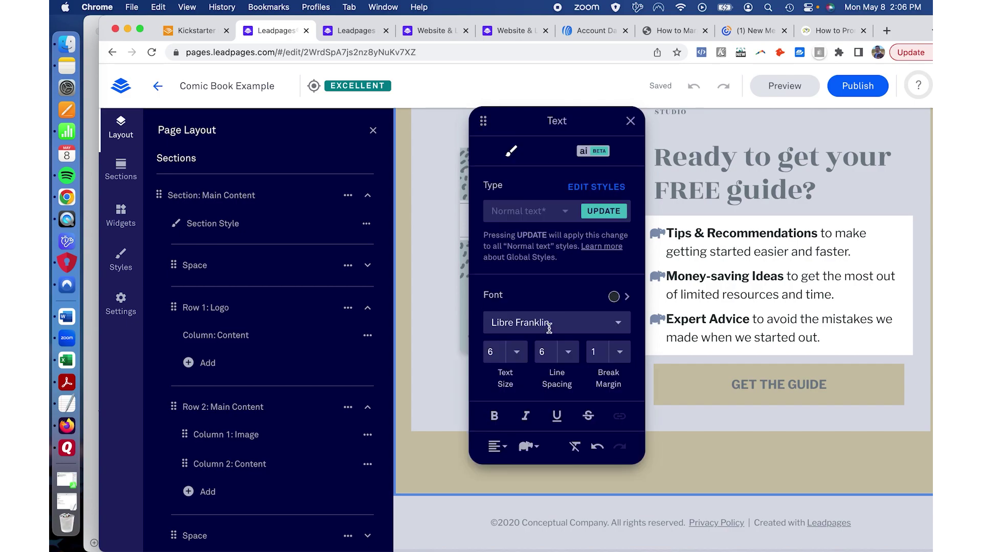
click(533, 454)
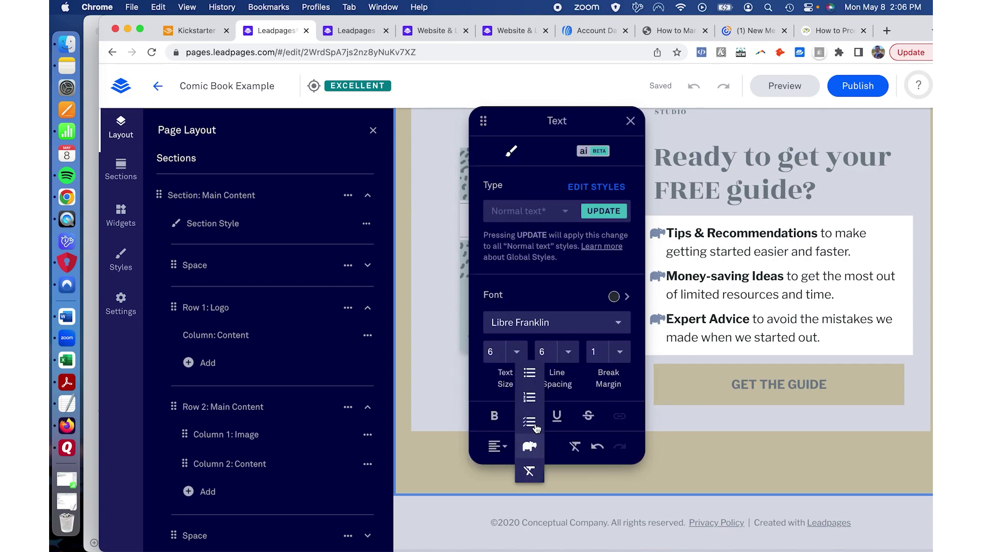
click(535, 429)
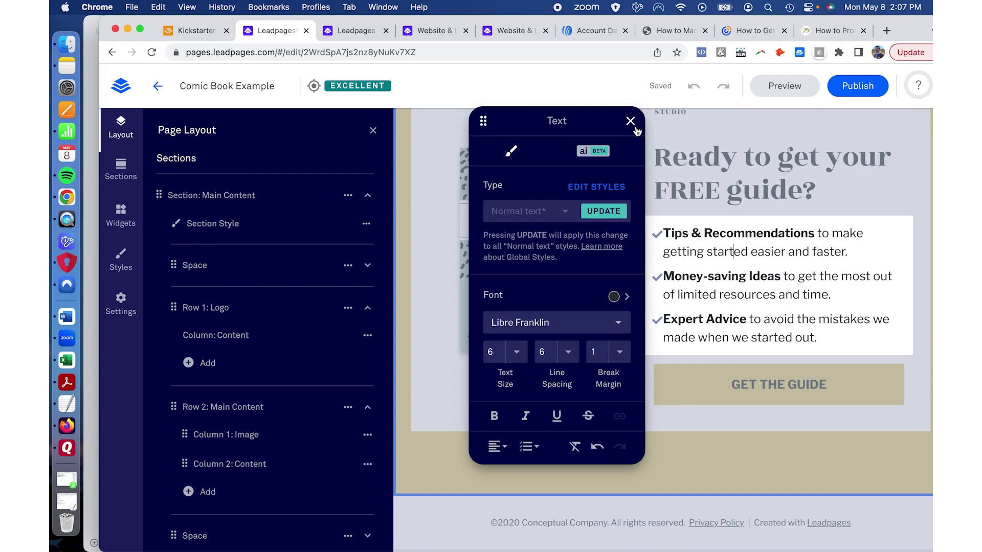
click(630, 122)
scroll(204, 305, down, 1)
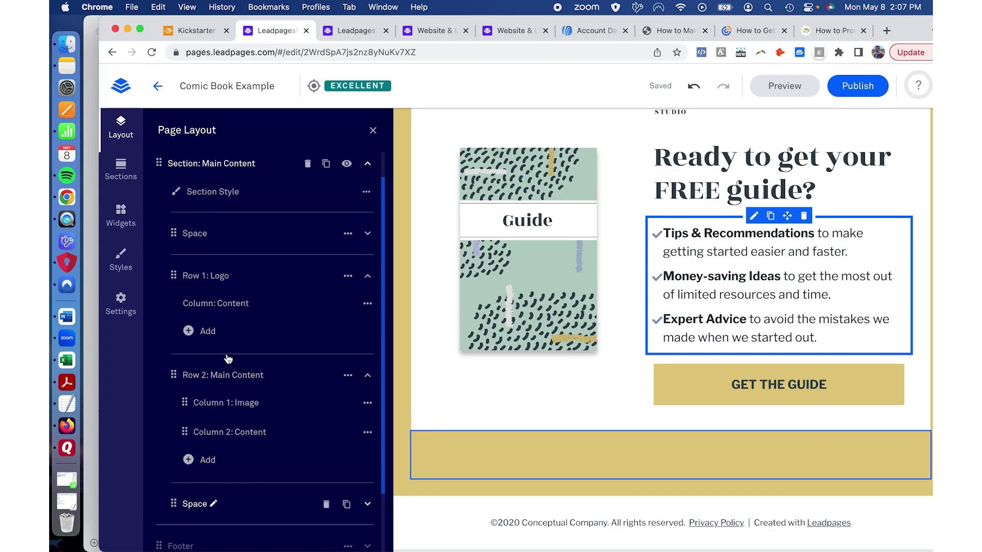
scroll(204, 166, up, 1)
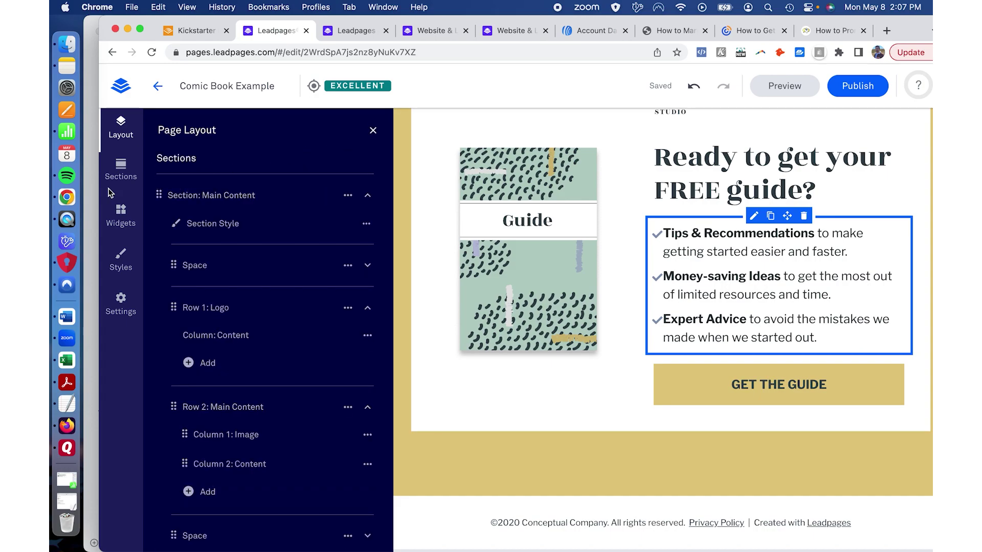
click(121, 176)
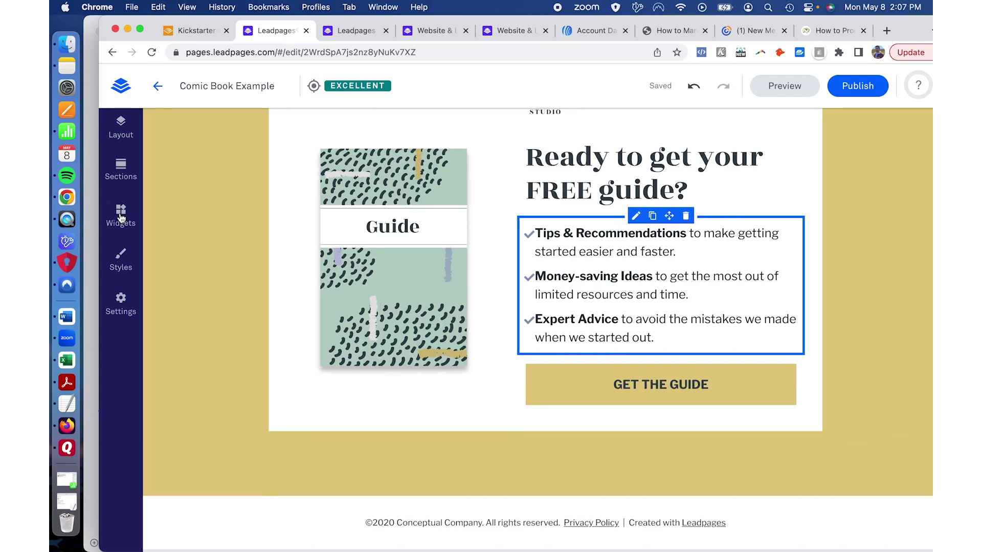
click(121, 217)
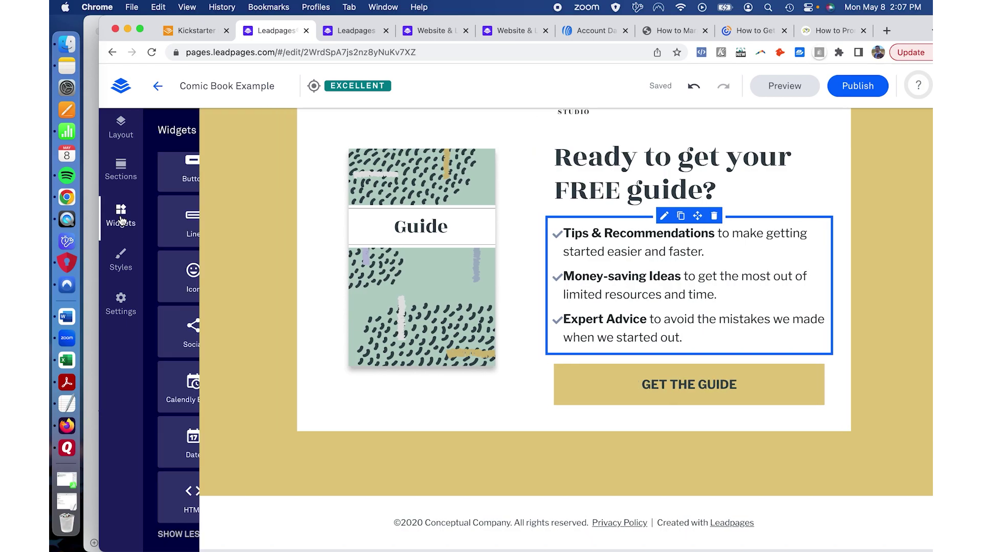
scroll(226, 205, up, 3)
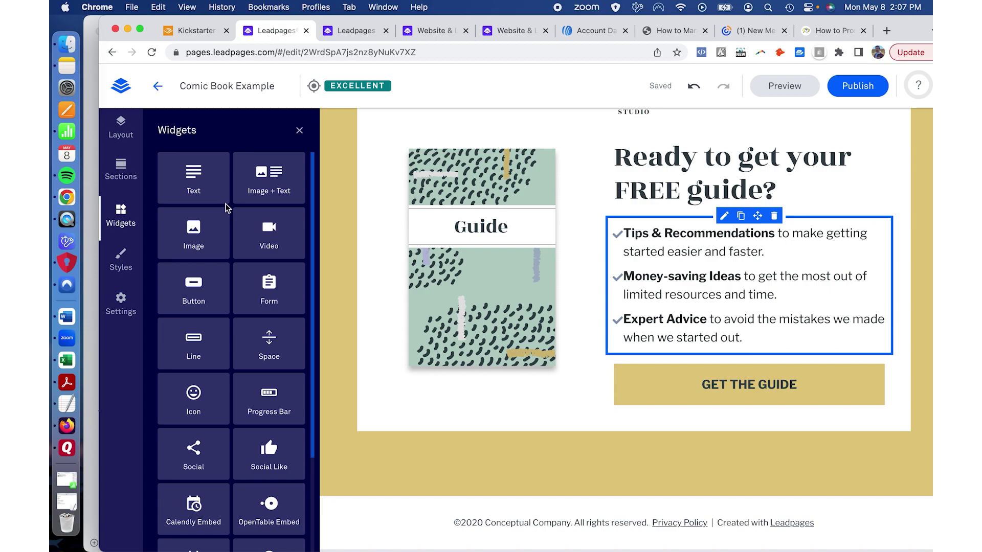
drag(269, 233, 698, 233)
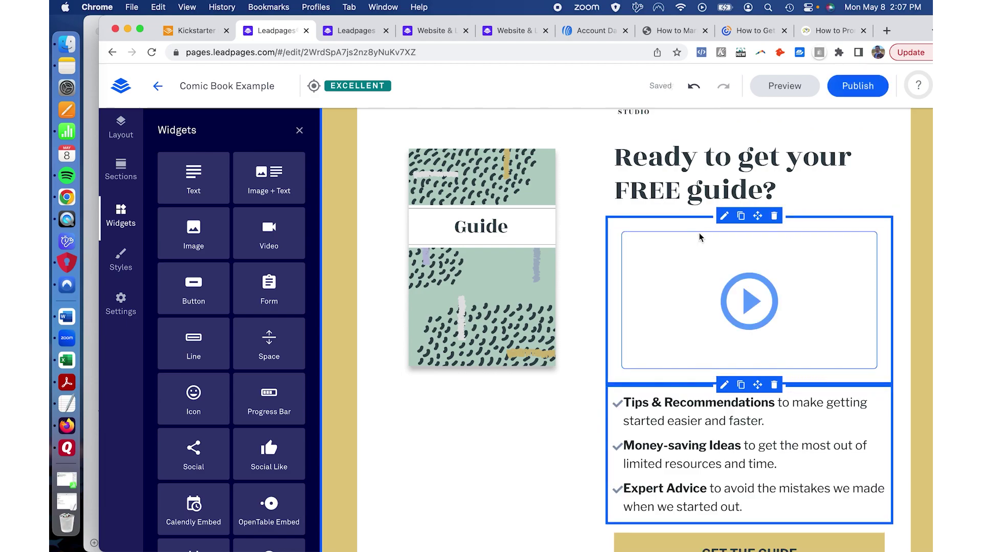
click(699, 236)
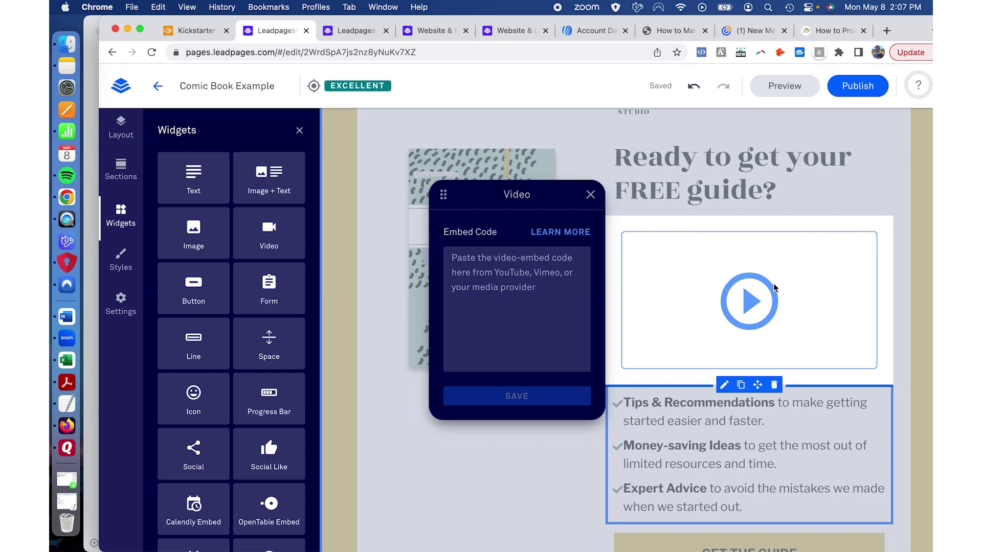
click(549, 299)
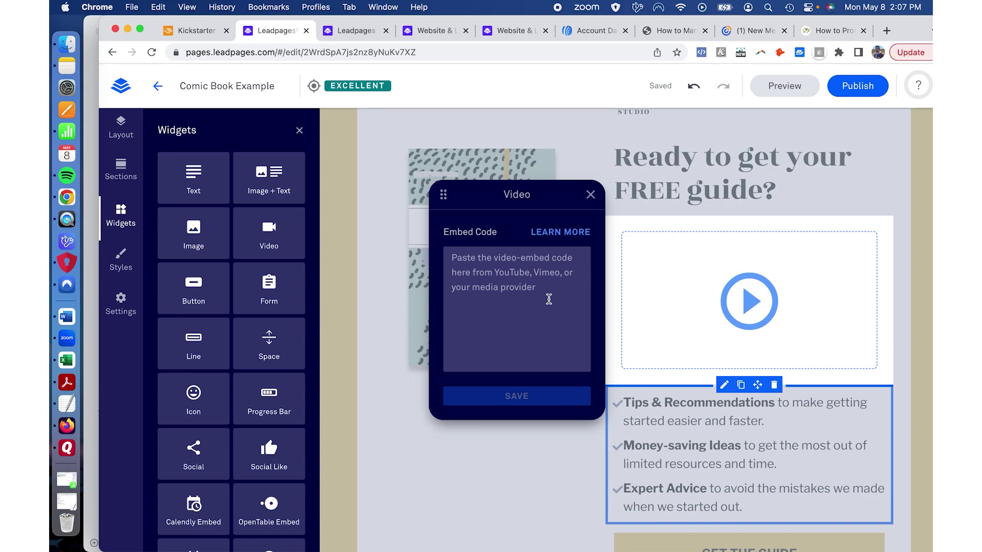
click(590, 195)
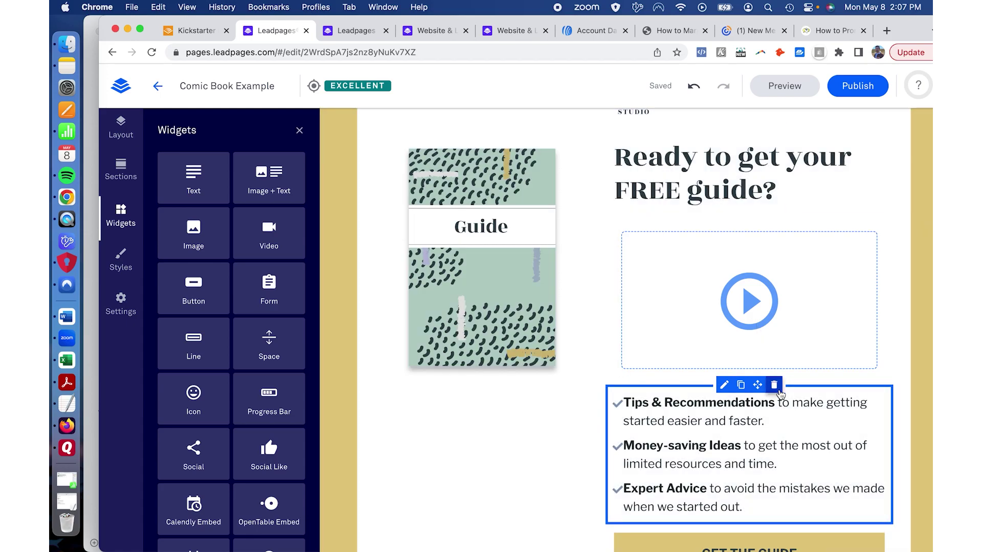
click(773, 384)
click(757, 278)
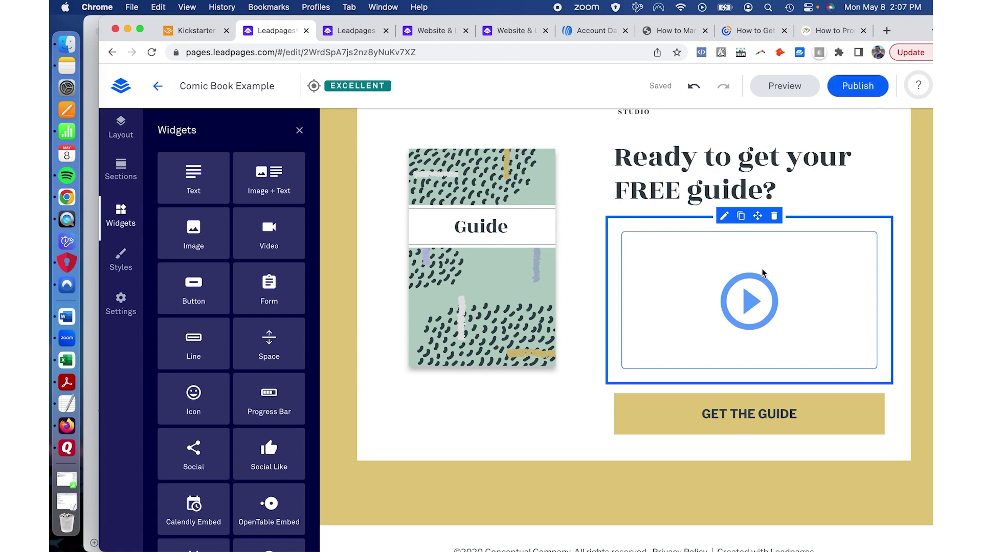
key(super+z)
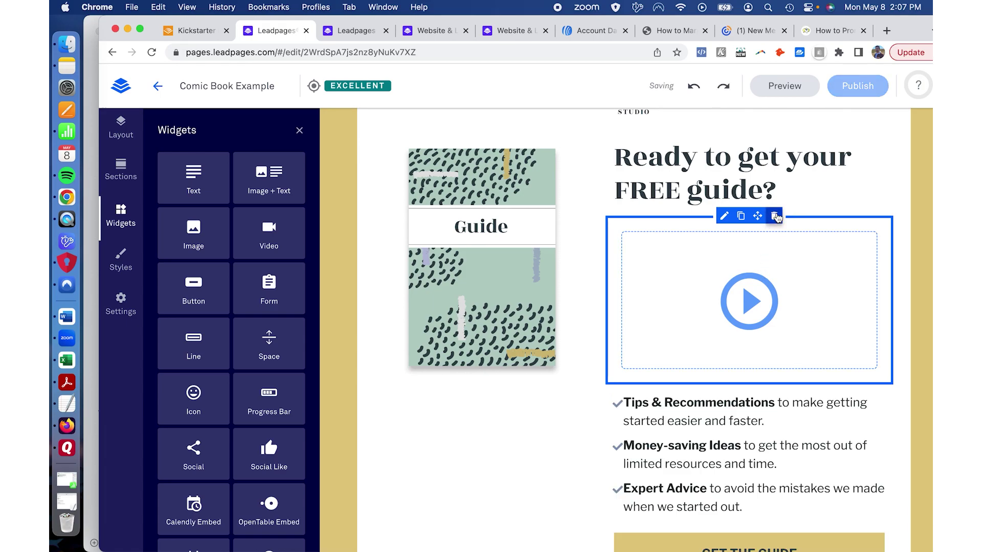
click(775, 216)
drag(269, 287, 708, 244)
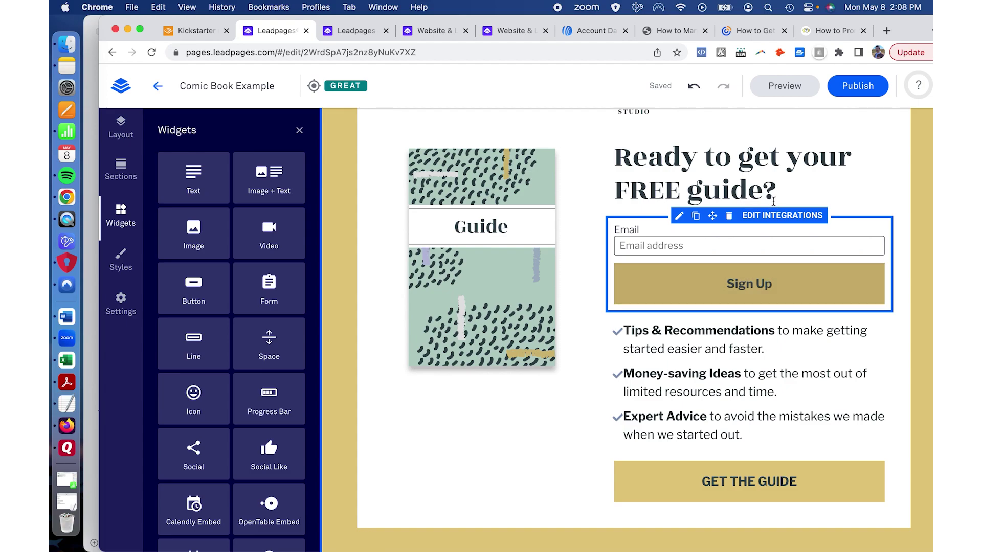
click(730, 217)
scroll(220, 333, down, 3)
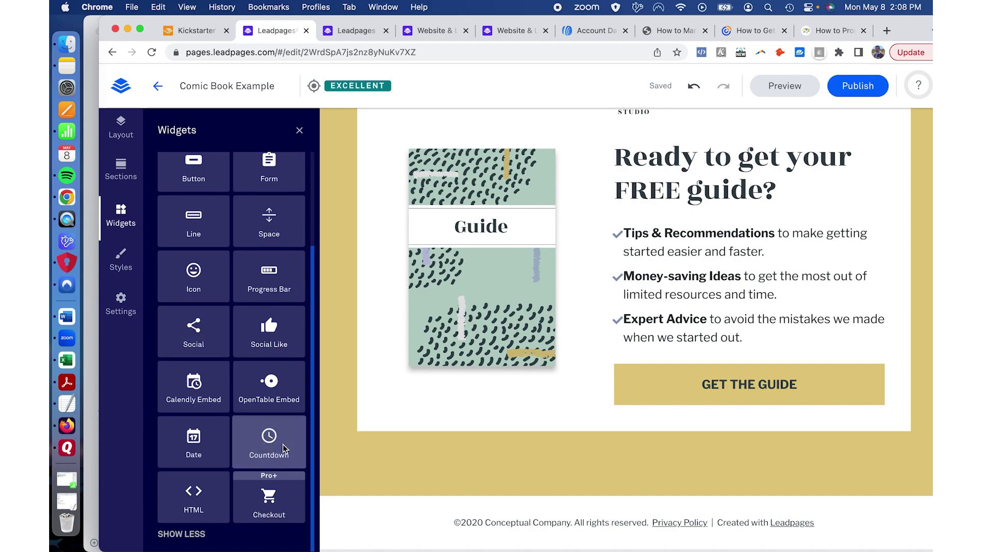
drag(271, 443, 689, 362)
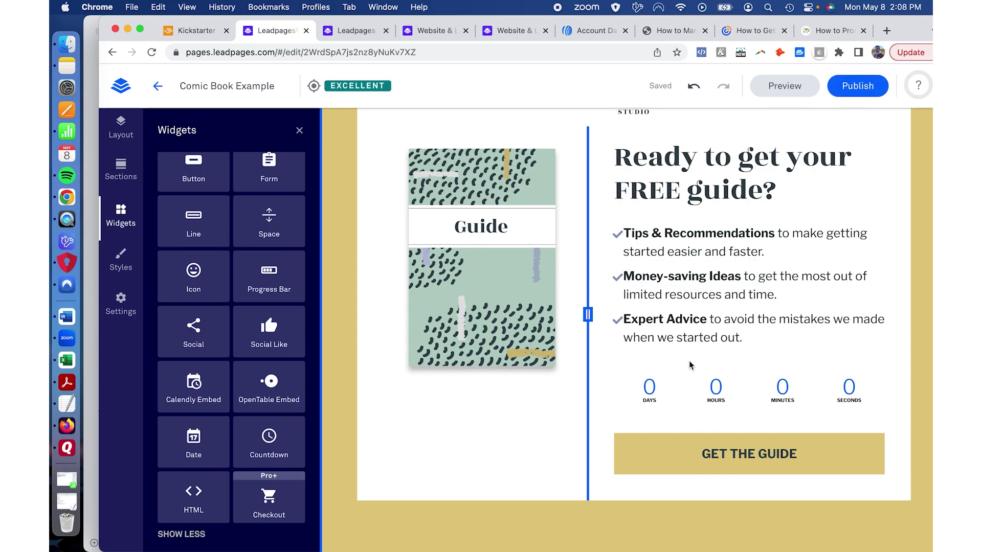
click(688, 361)
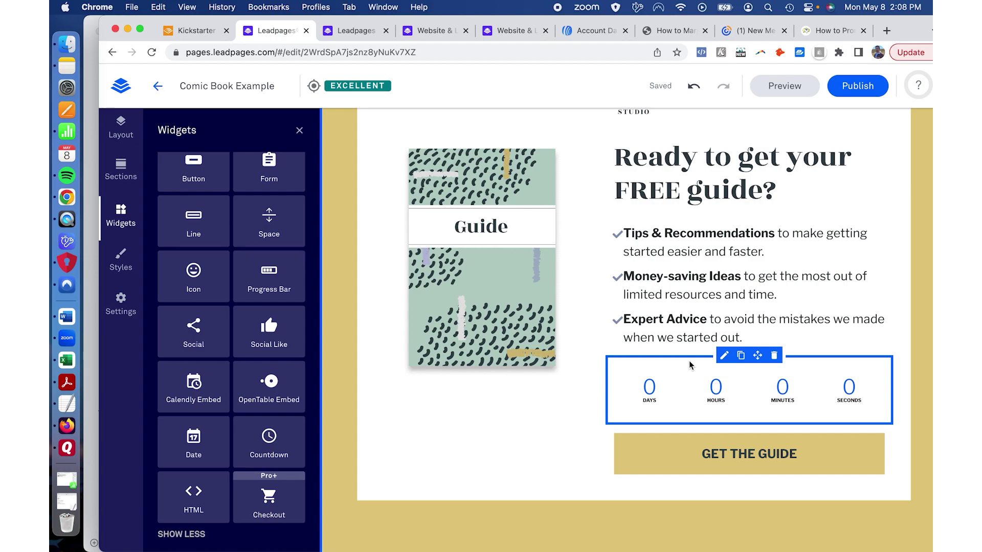
click(774, 356)
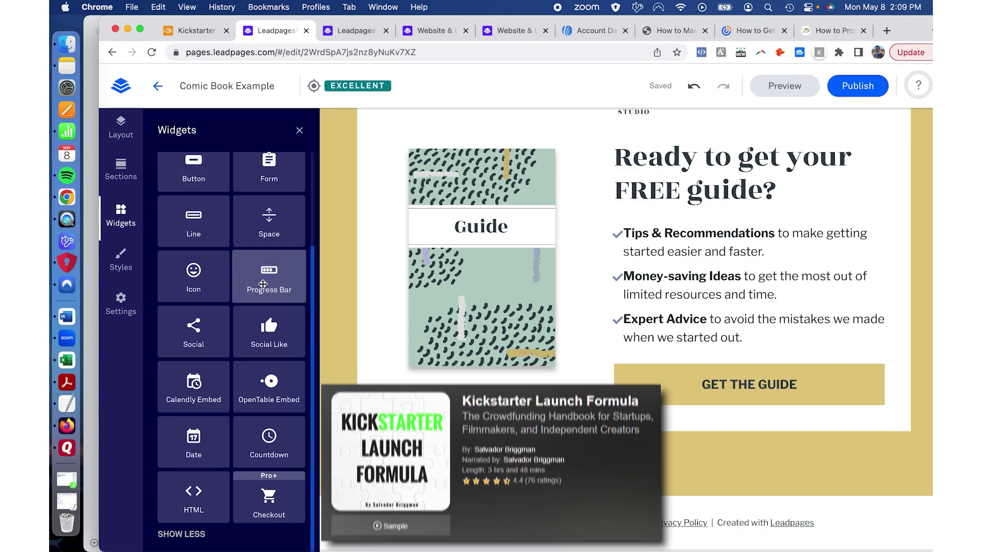
scroll(262, 287, up, 3)
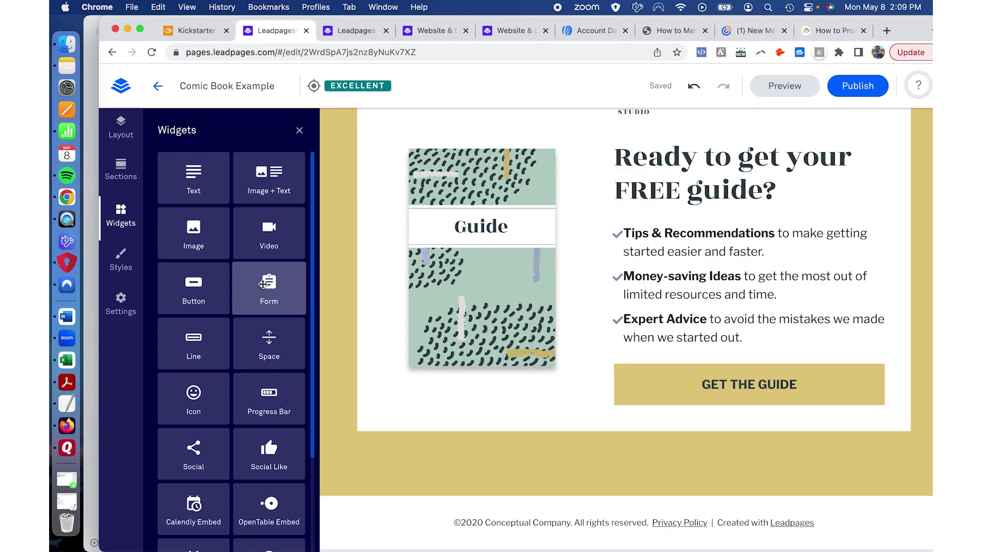
click(121, 262)
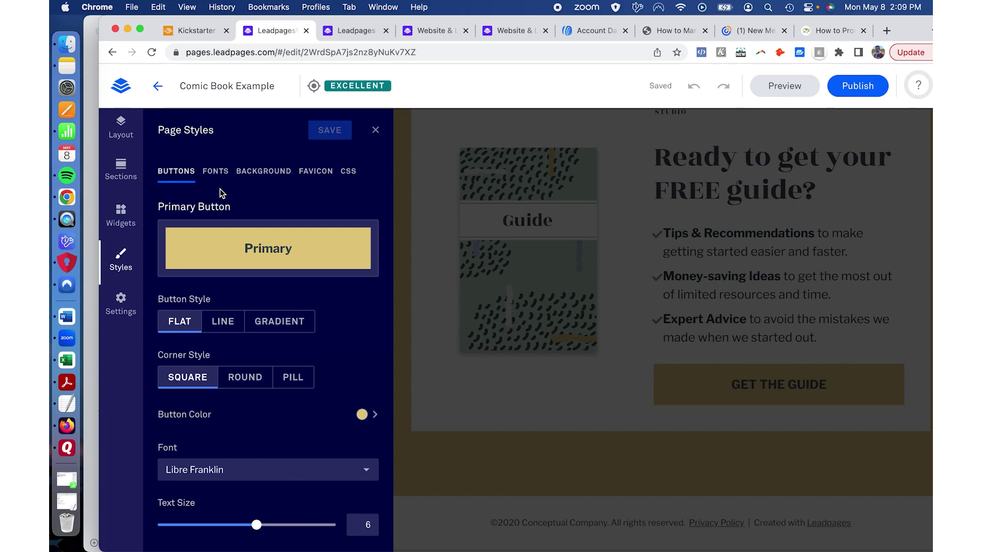
Step: Set Primary Button Style to GRADIENT with ROUND corners at radius 12
scroll(221, 193, down, 2)
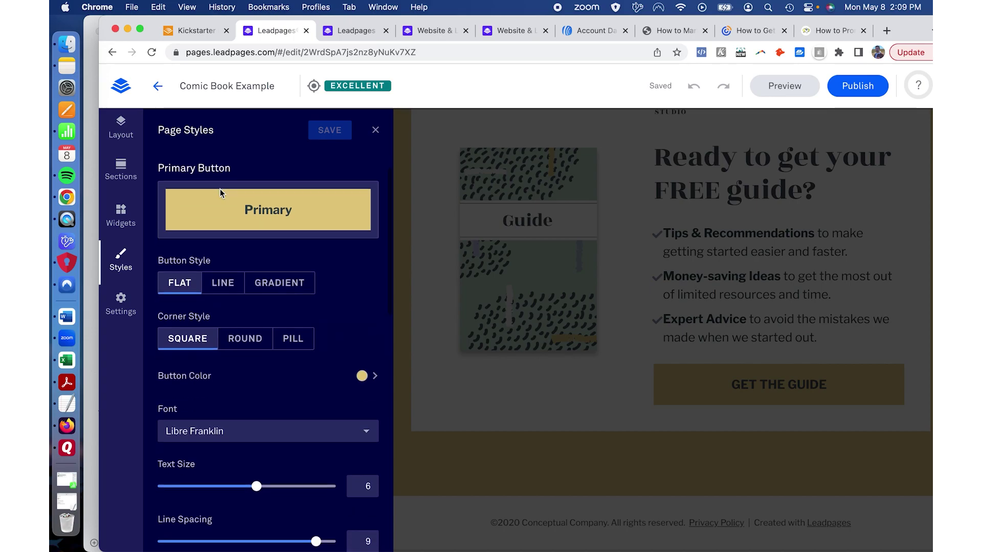
scroll(233, 283, down, 1)
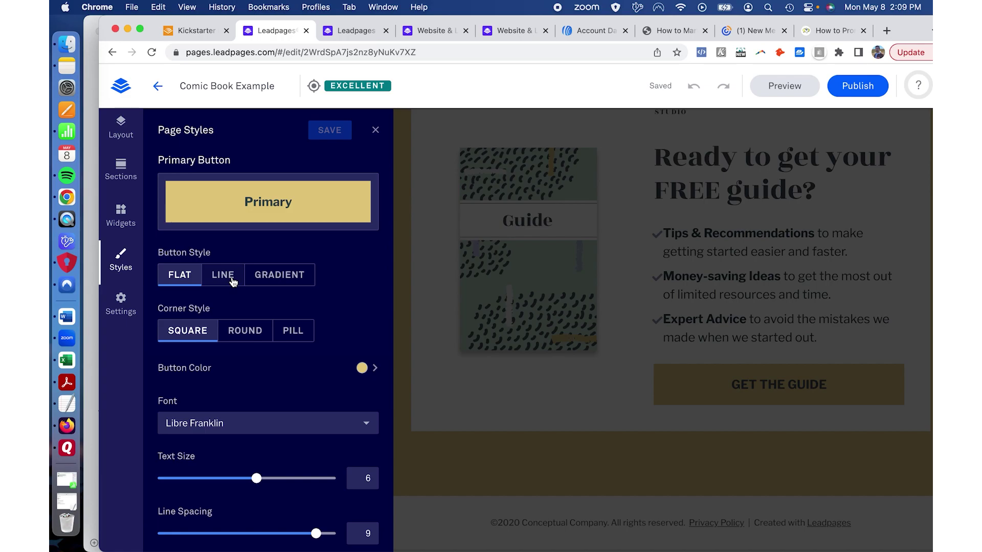
click(266, 277)
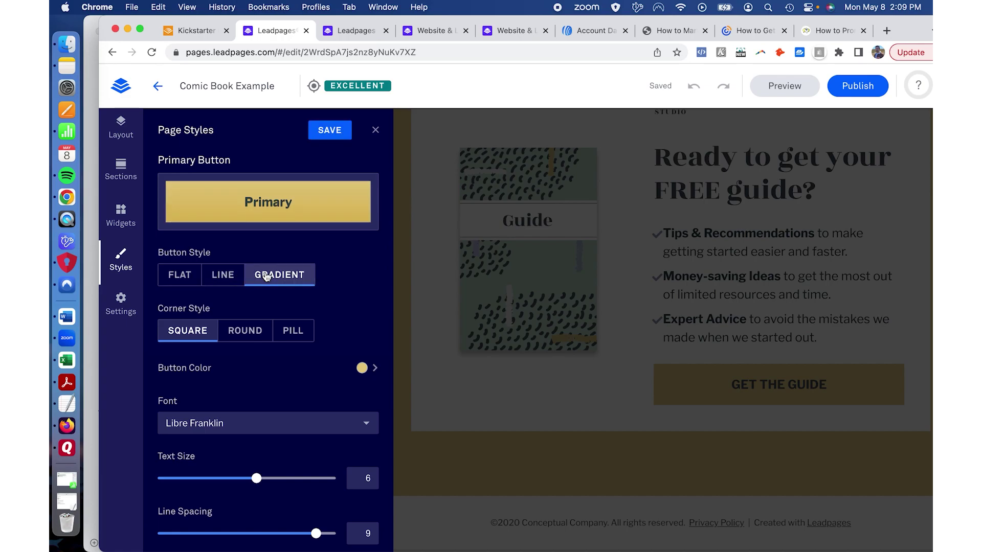
click(229, 276)
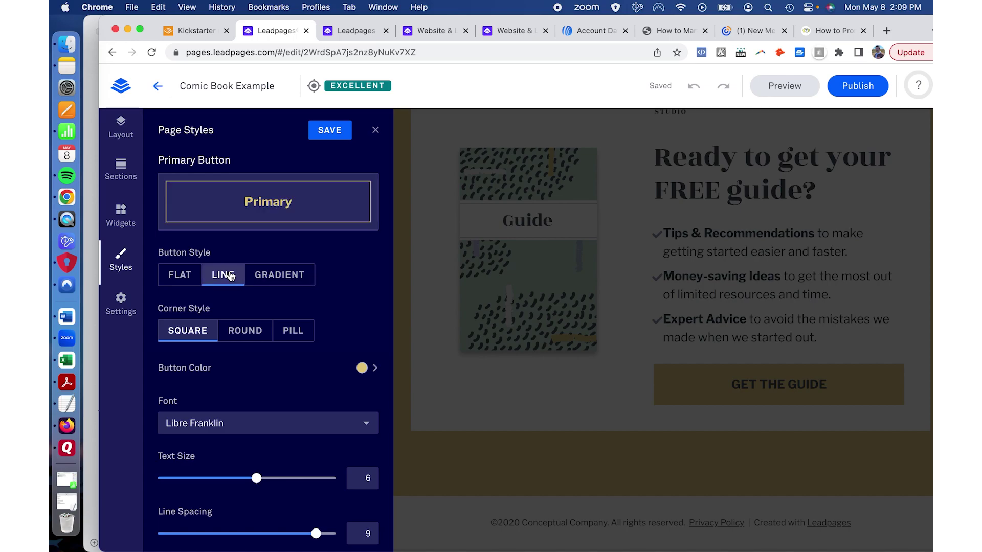
click(264, 276)
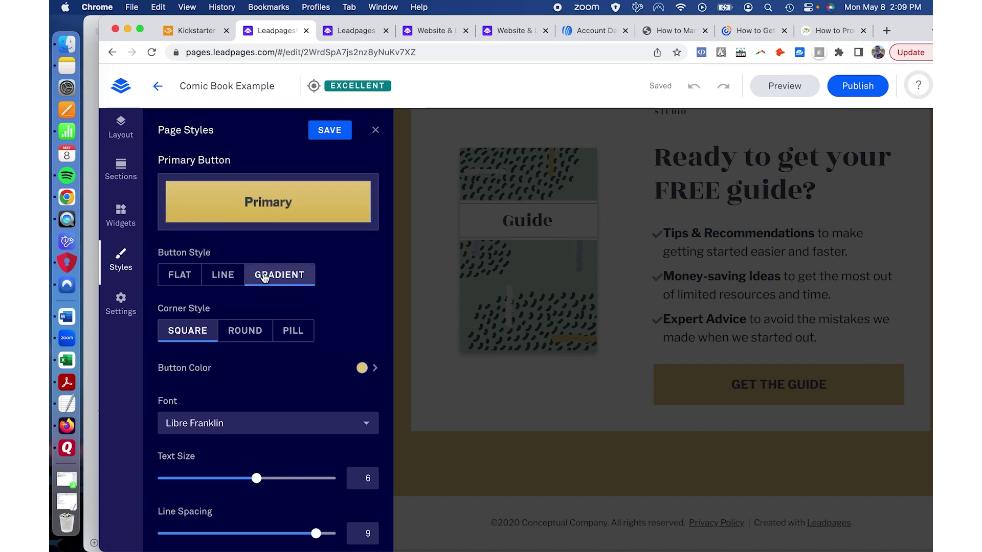
click(252, 331)
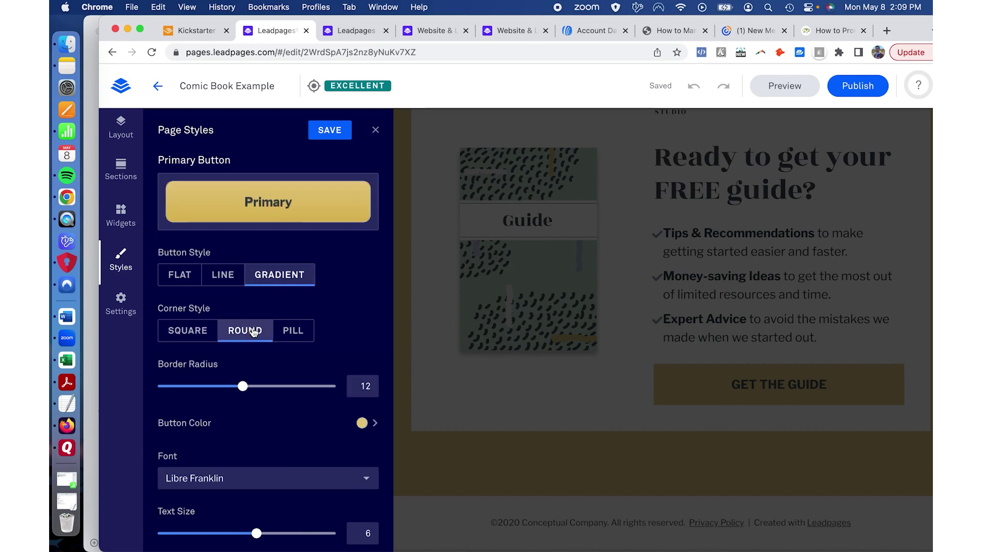
click(289, 335)
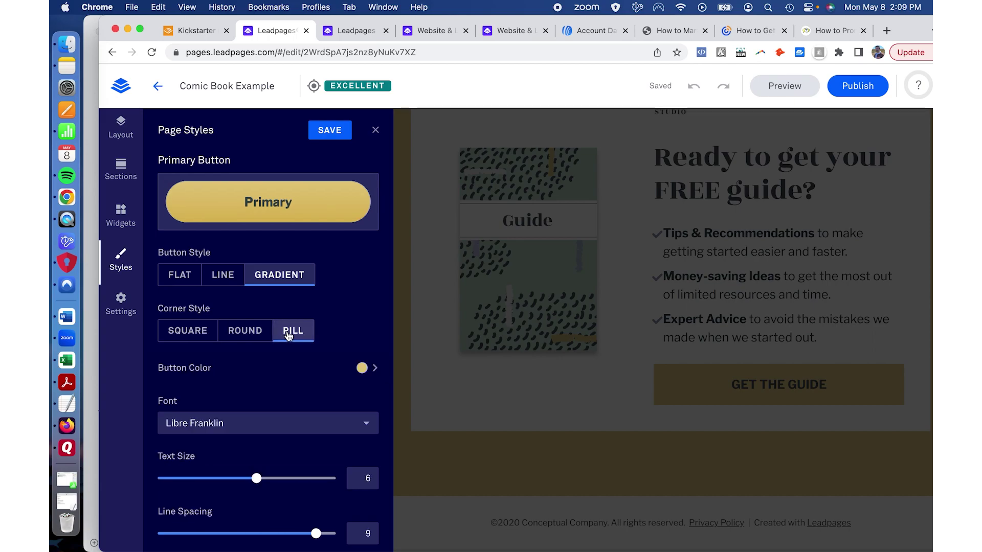
click(251, 335)
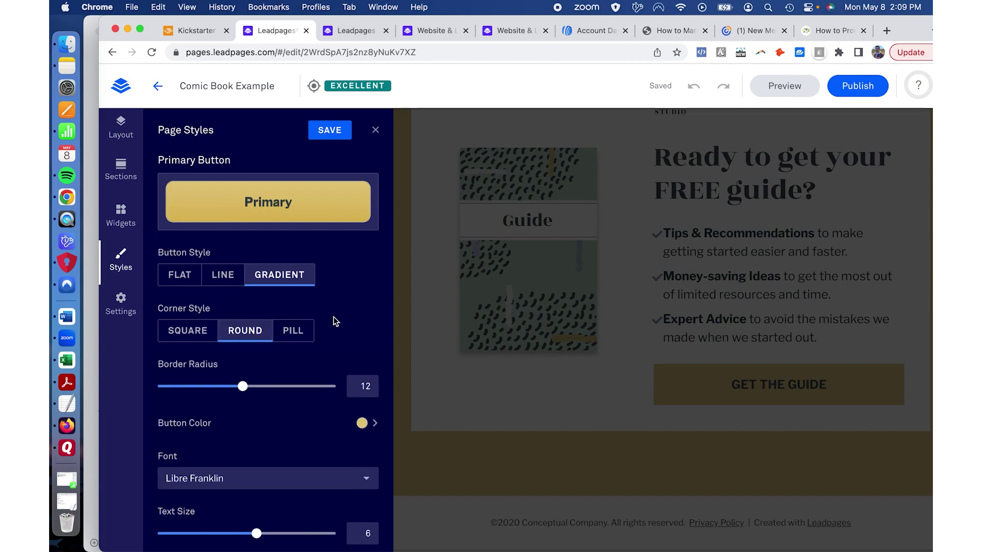
Step: Make the button text italic and save the primary button style
scroll(333, 319, down, 3)
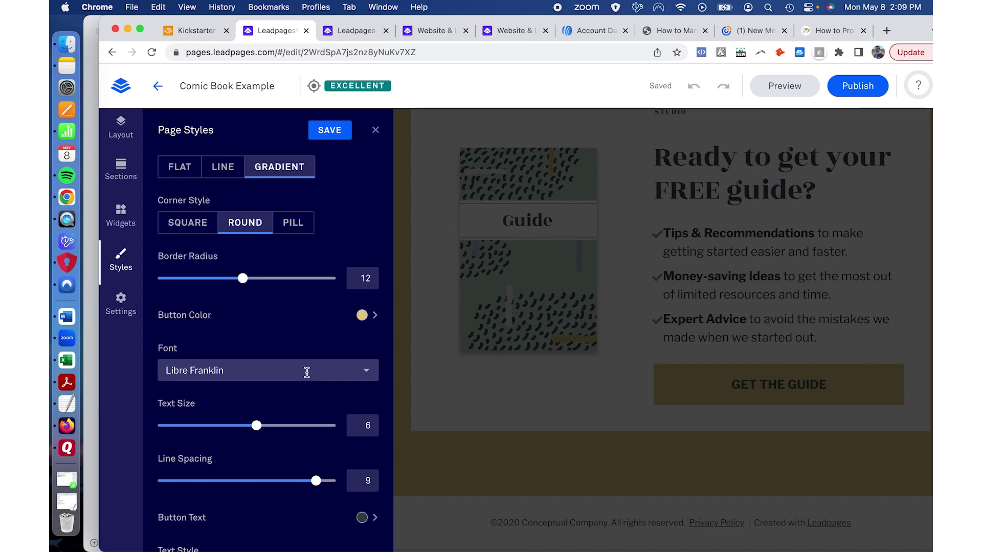
scroll(307, 372, down, 3)
scroll(306, 376, down, 8)
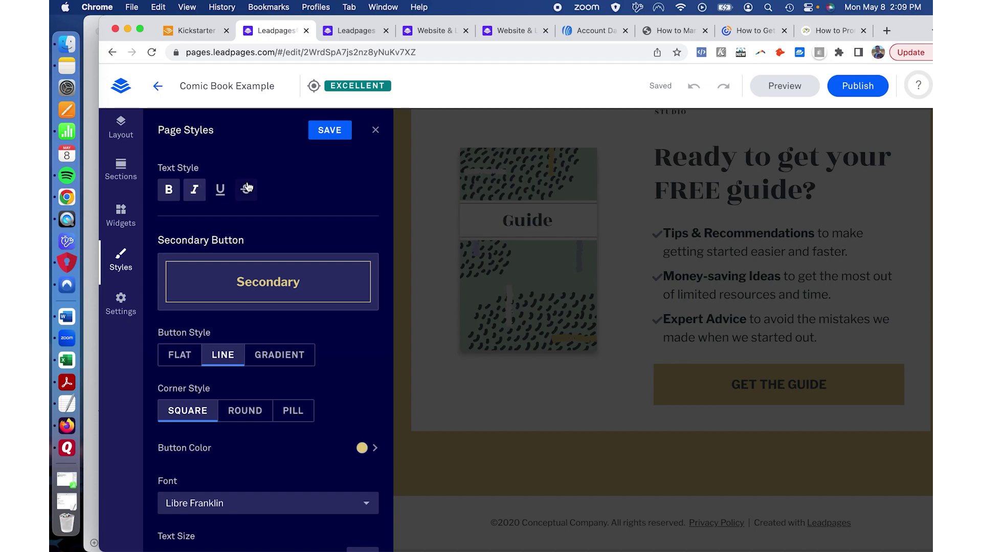
scroll(305, 215, down, 2)
scroll(328, 239, down, 2)
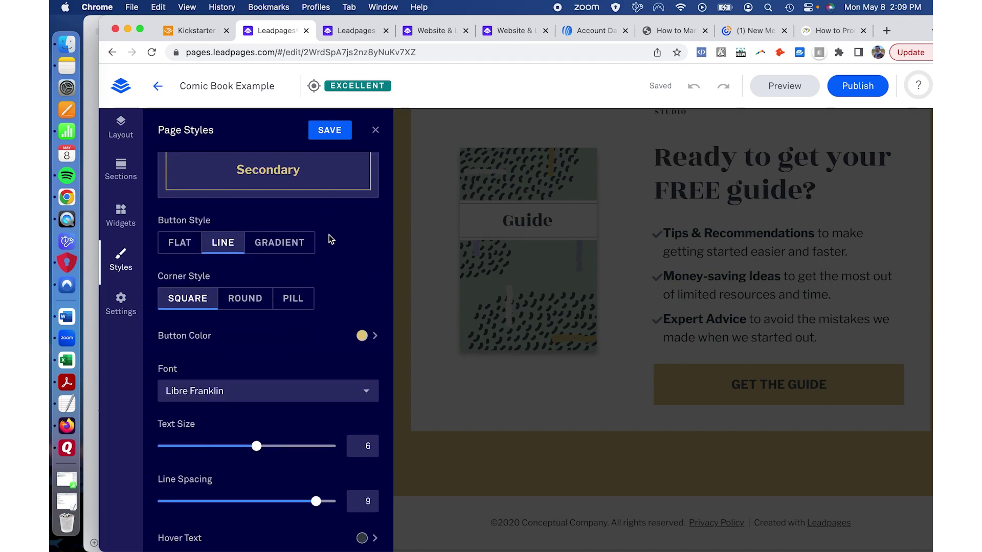
scroll(329, 238, up, 15)
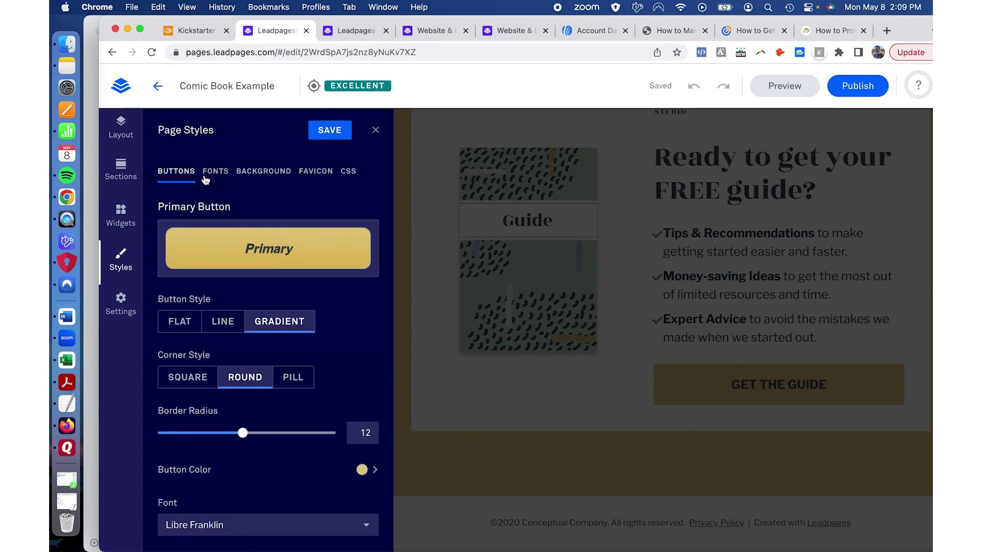
click(331, 135)
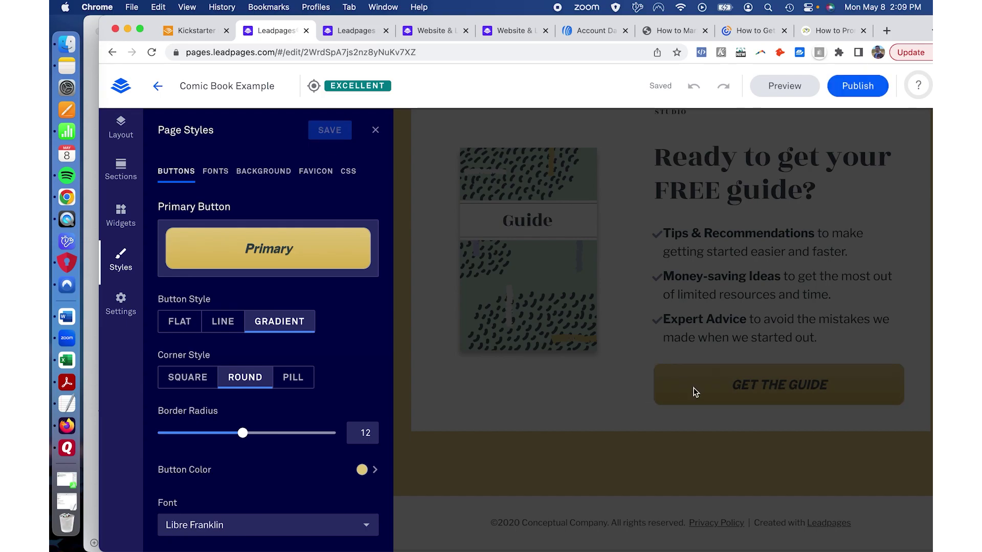
click(215, 174)
Step: Look through the Favicon and Custom CSS tabs, then show the Background settings in Page Styles
click(251, 174)
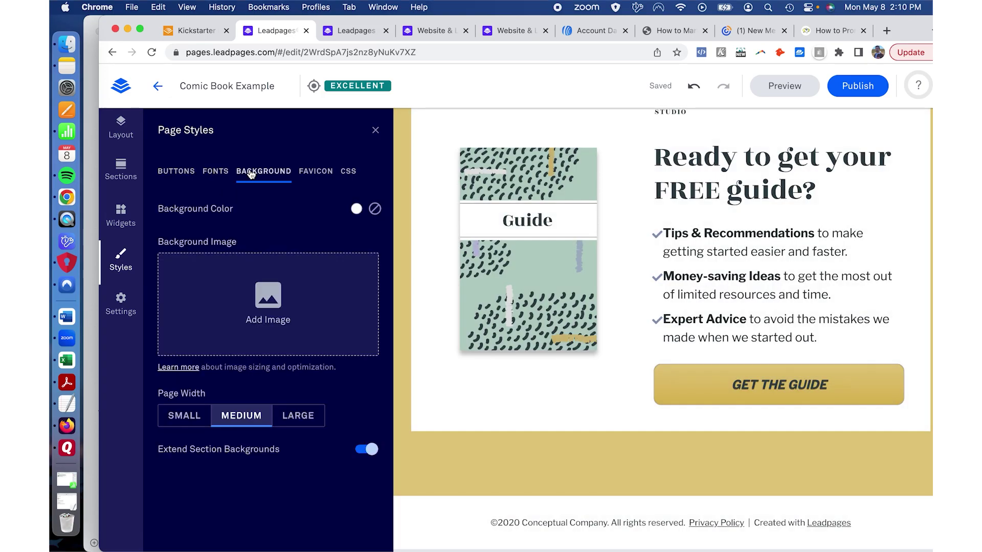
click(312, 173)
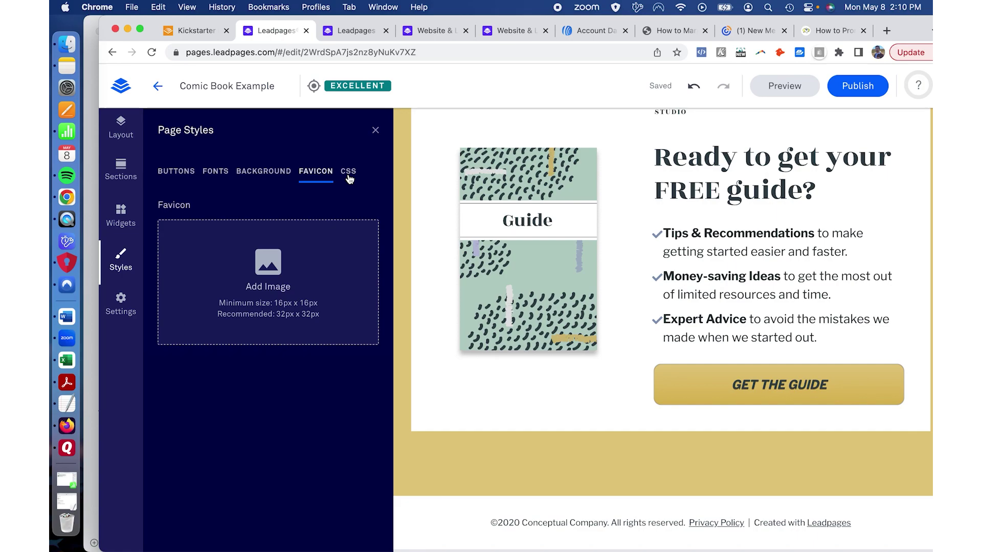
click(349, 174)
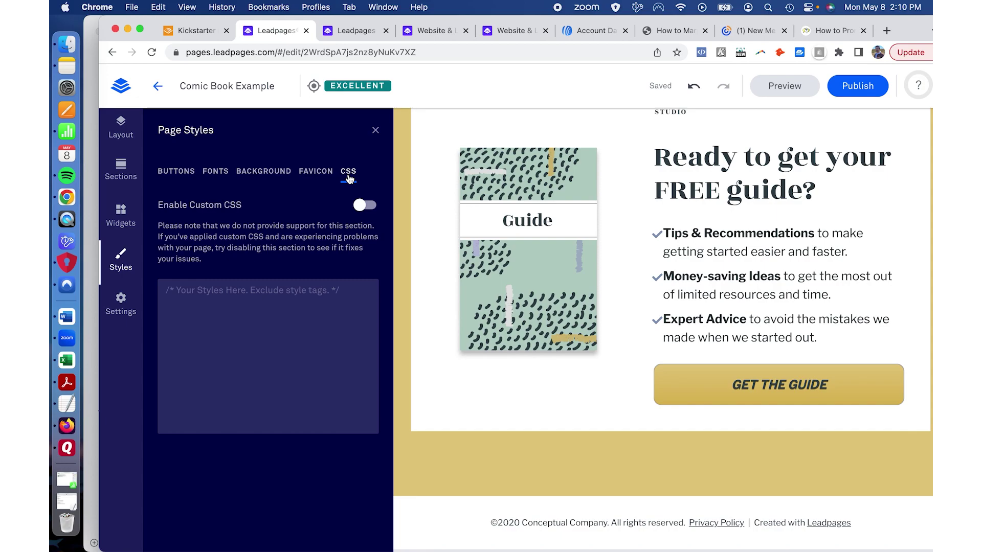
click(315, 172)
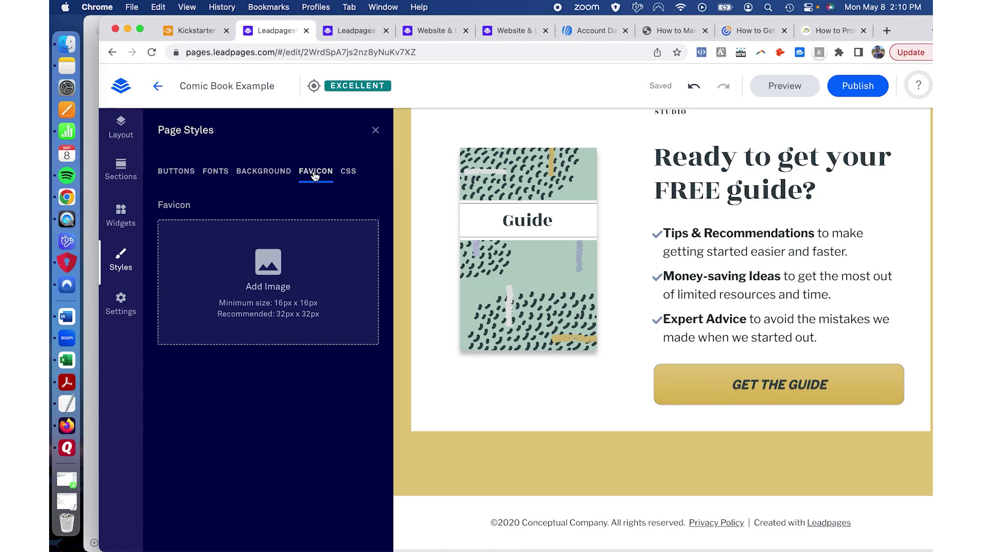
click(281, 174)
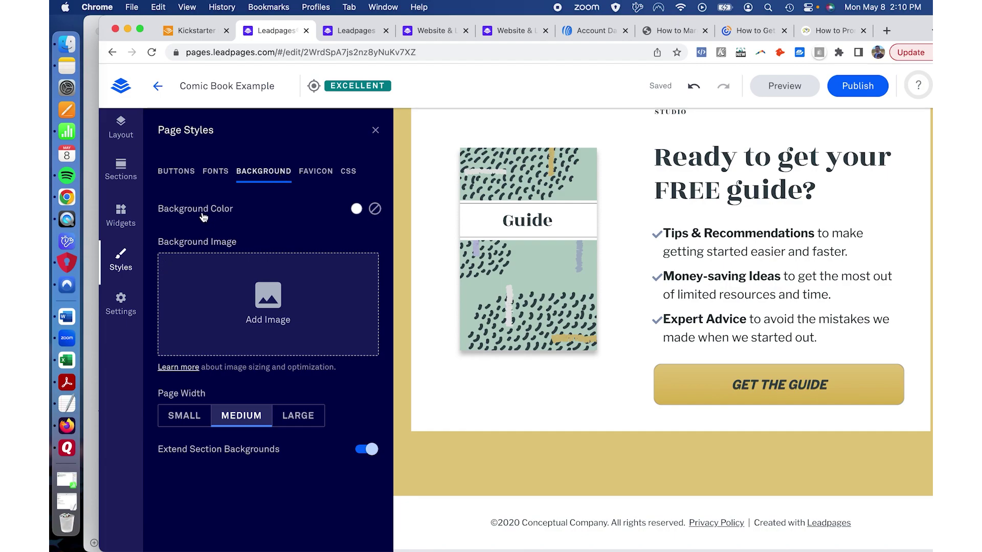
mouse_move(848, 385)
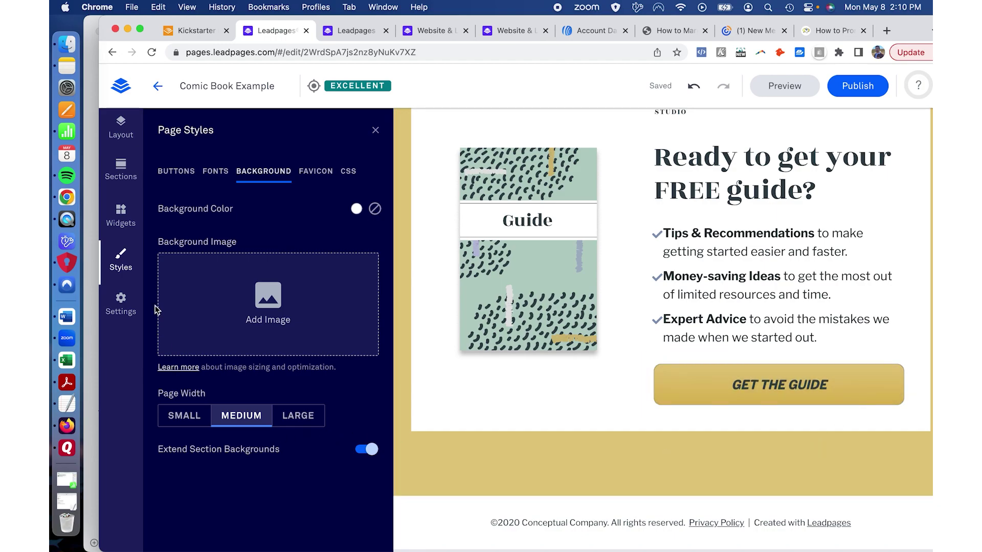
Step: Open the page-level Settings and review the SEO tab fields
click(122, 302)
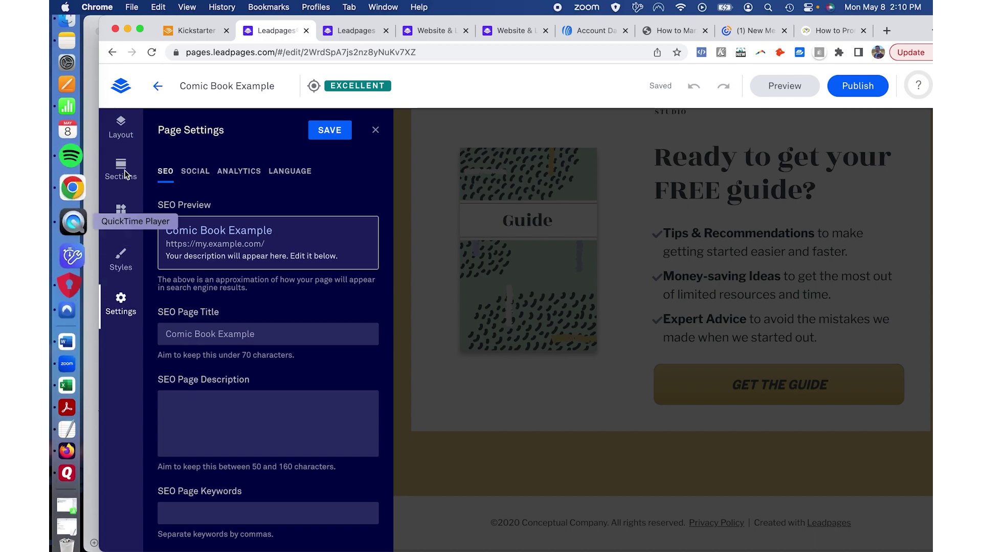
scroll(200, 294, down, 1)
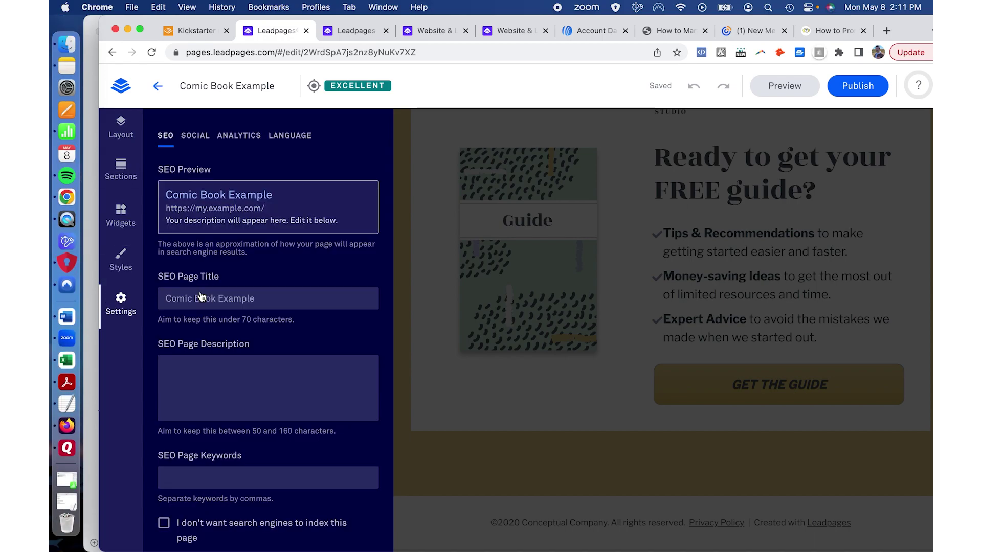
scroll(200, 297, down, 1)
scroll(201, 296, up, 1)
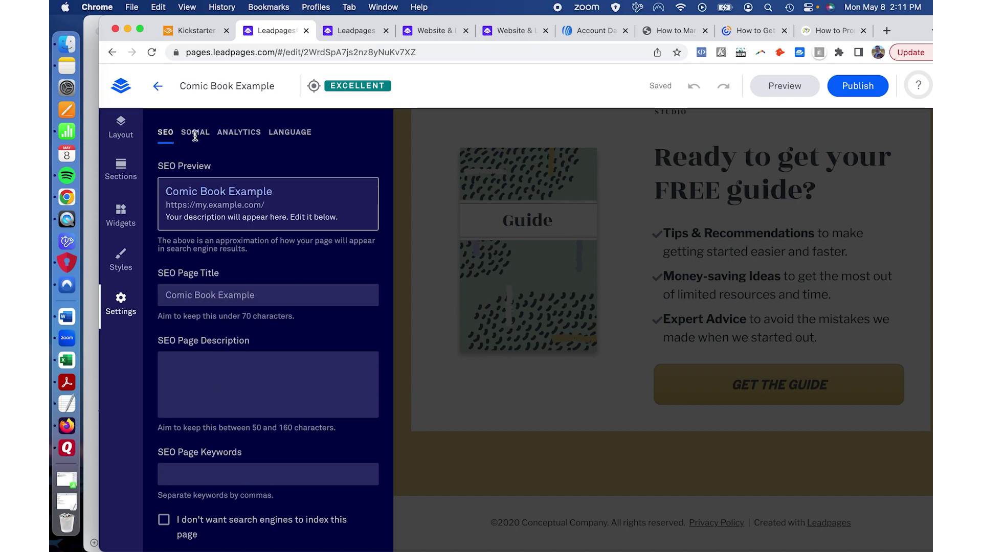
scroll(194, 135, up, 2)
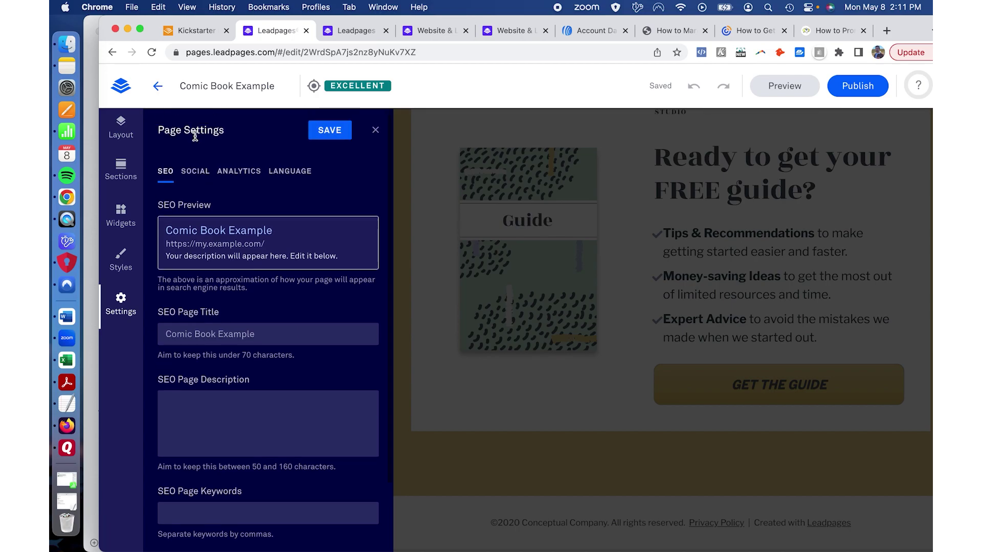
Step: Review the Social tab: title Comic Book Example, with empty social URL and description
click(193, 176)
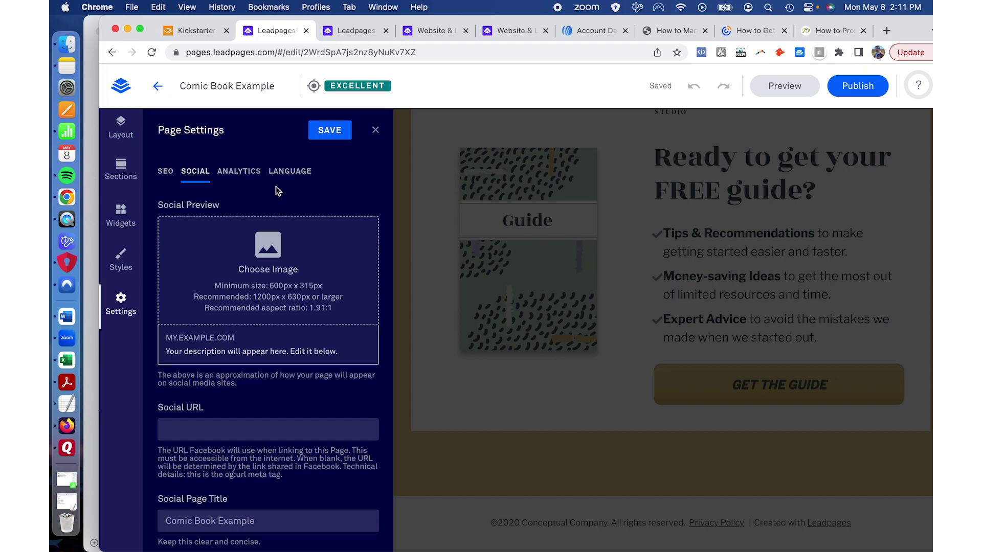
scroll(276, 189, down, 2)
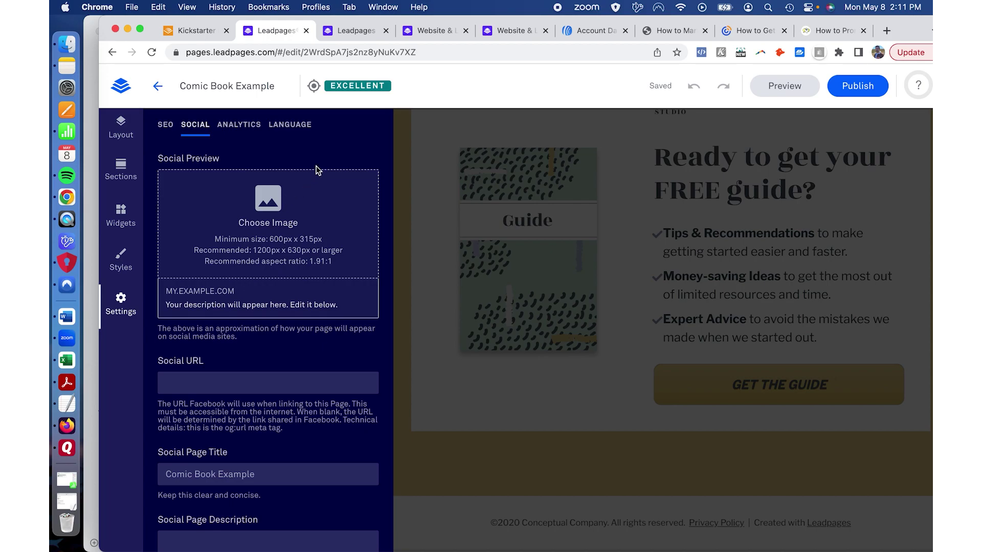
scroll(317, 170, down, 3)
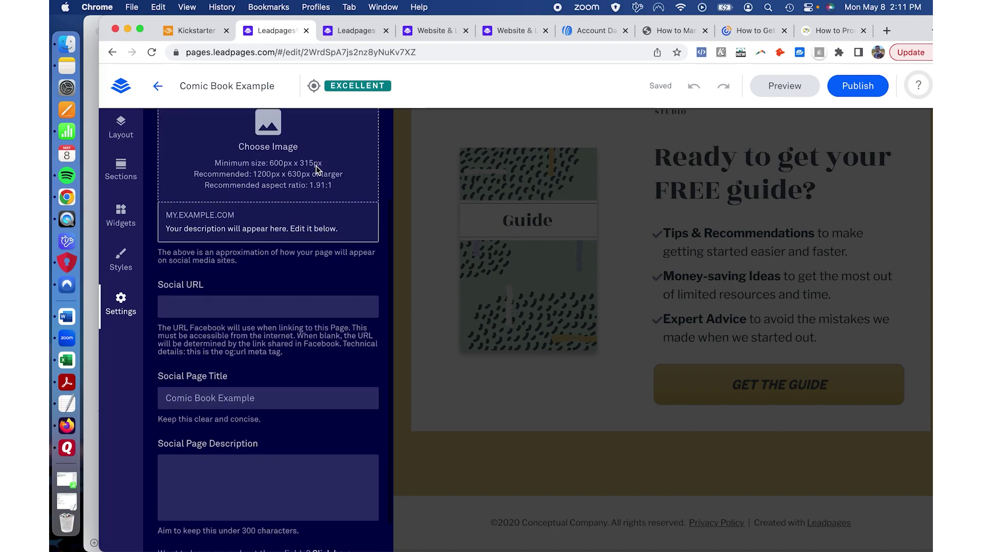
scroll(317, 170, up, 2)
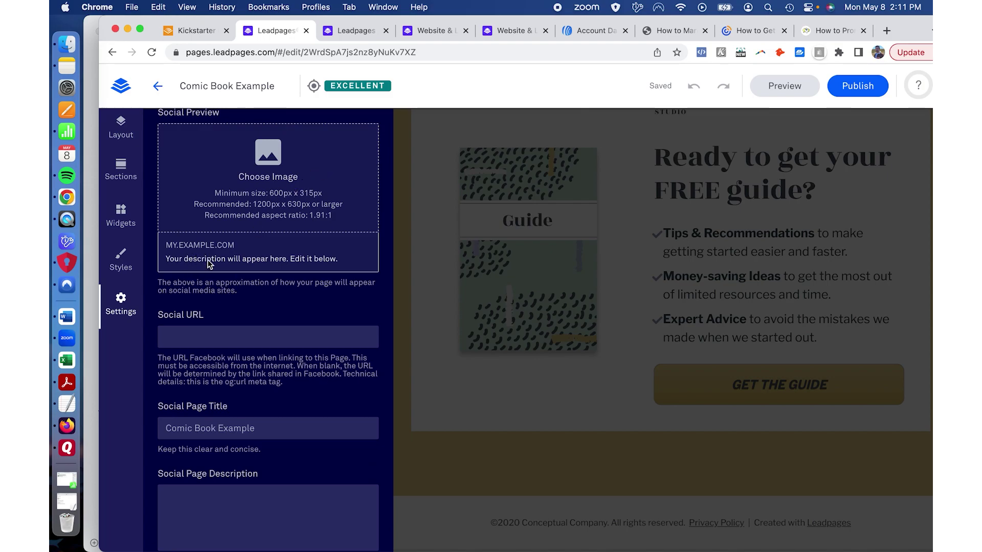
scroll(247, 307, down, 2)
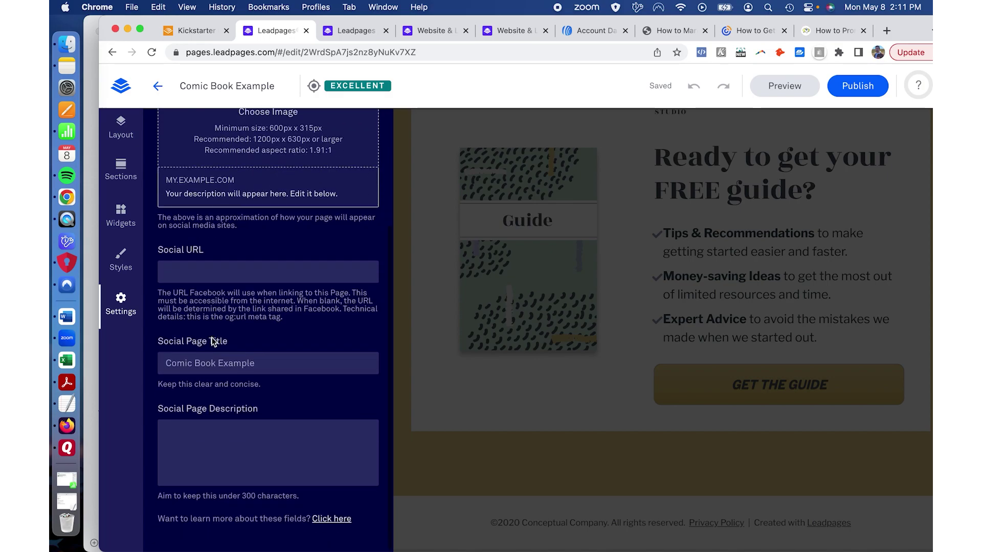
scroll(212, 340, up, 5)
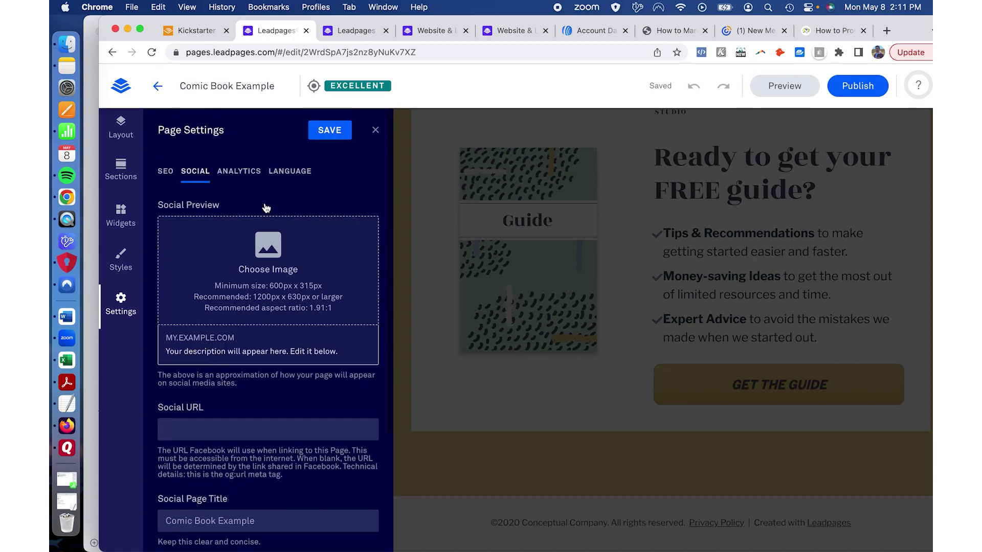
Step: Check the Analytics tracking code fields, then confirm the Language tab shows English (Default)
click(240, 176)
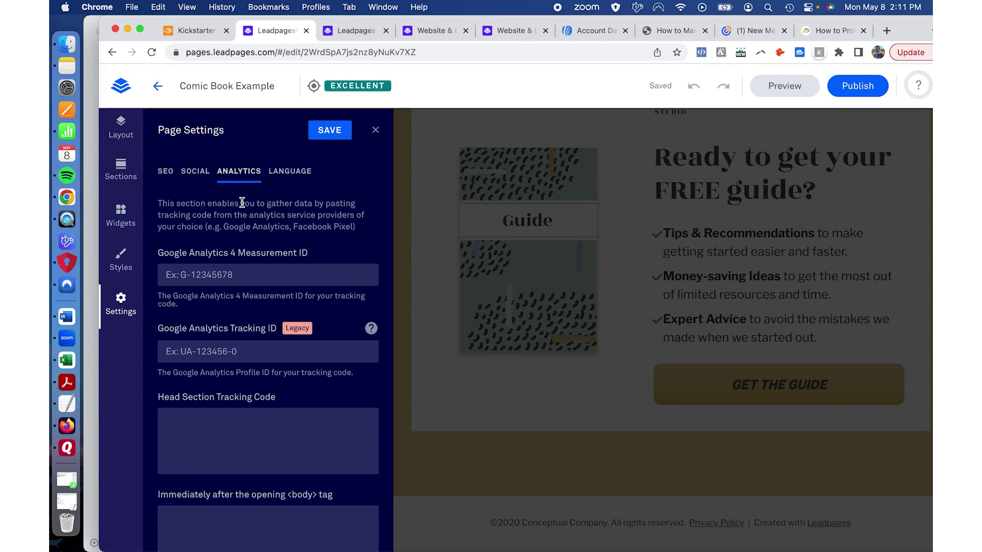
scroll(242, 203, down, 1)
scroll(242, 203, down, 5)
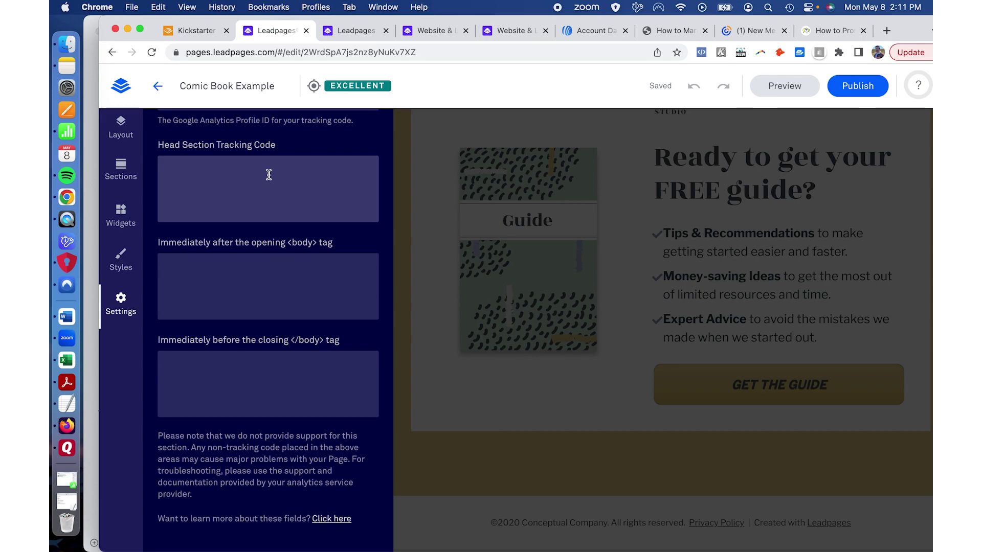
scroll(269, 175, up, 5)
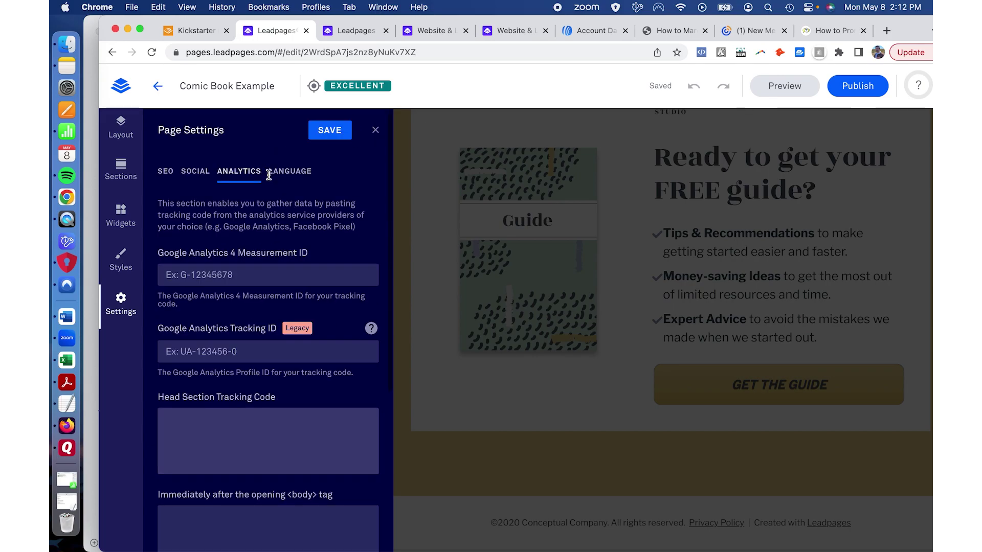
click(301, 181)
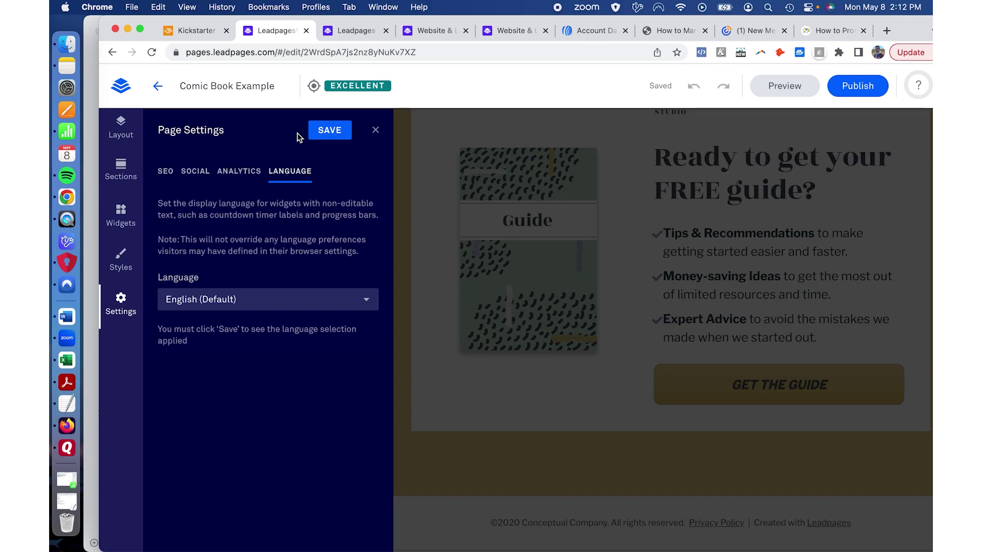
Step: Close Page Settings and make GET THE GUIDE button clicks count as page conversions
click(375, 131)
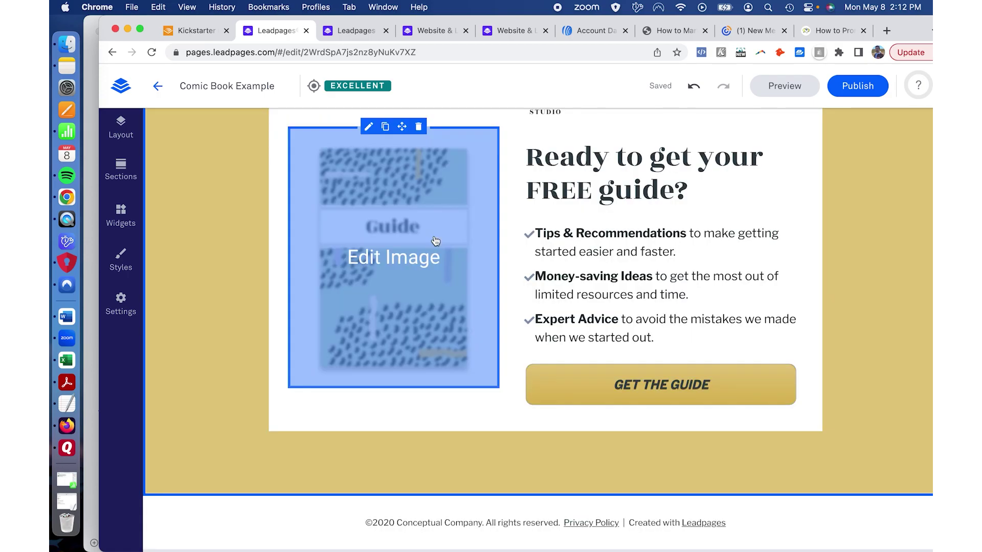
mouse_move(645, 401)
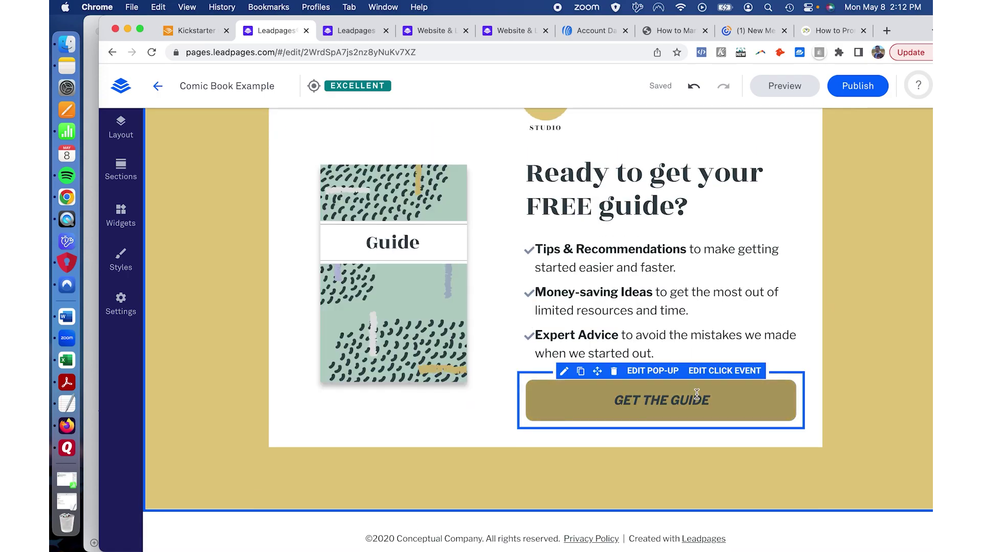
click(720, 371)
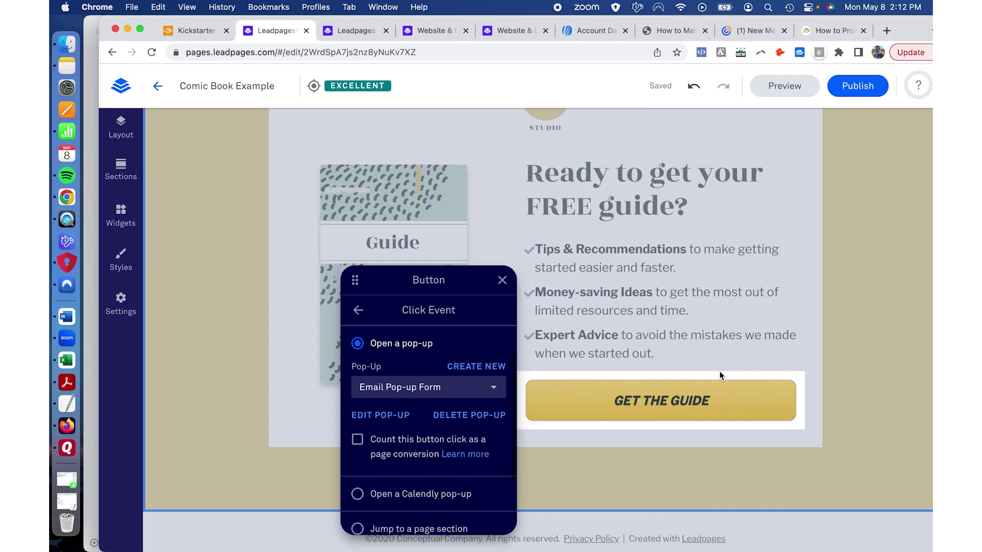
scroll(431, 351, down, 3)
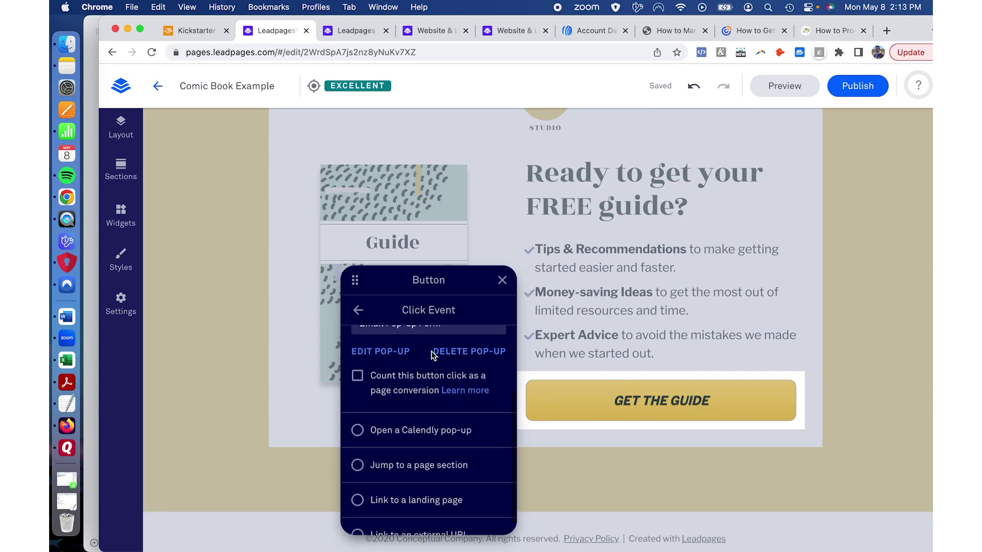
scroll(431, 356, up, 3)
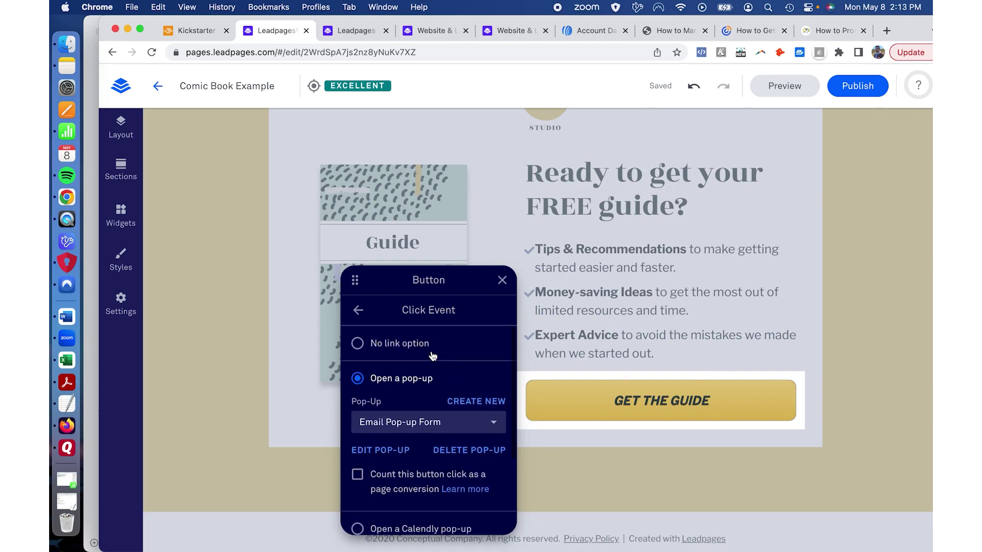
scroll(389, 384, down, 2)
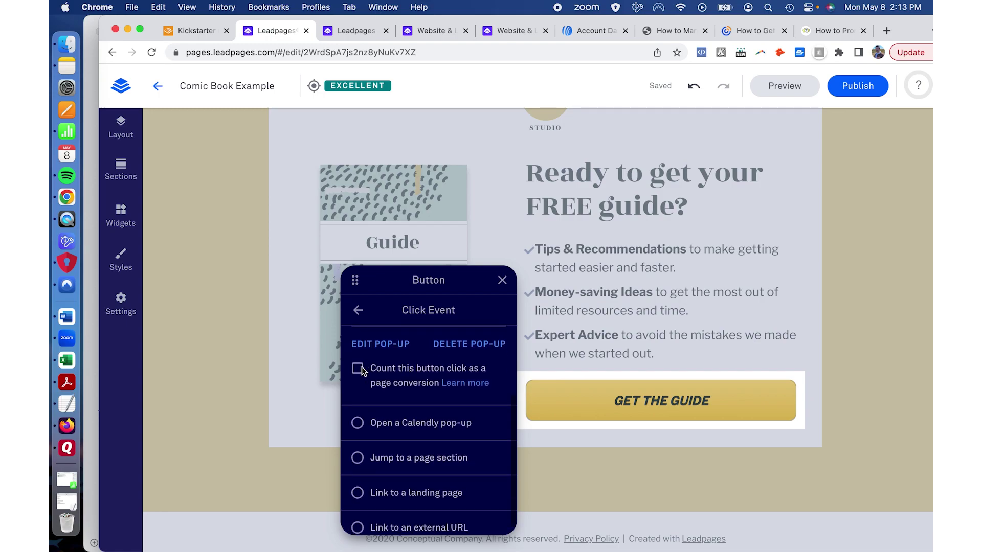
click(357, 369)
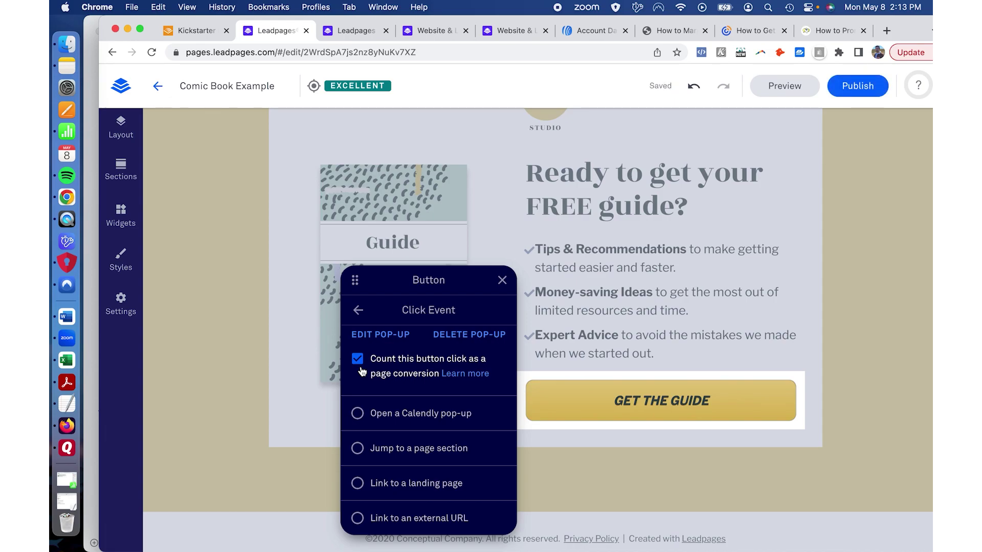
Step: Leave the button settings and open the linked Email Pop-up Form for editing
scroll(361, 368, up, 2)
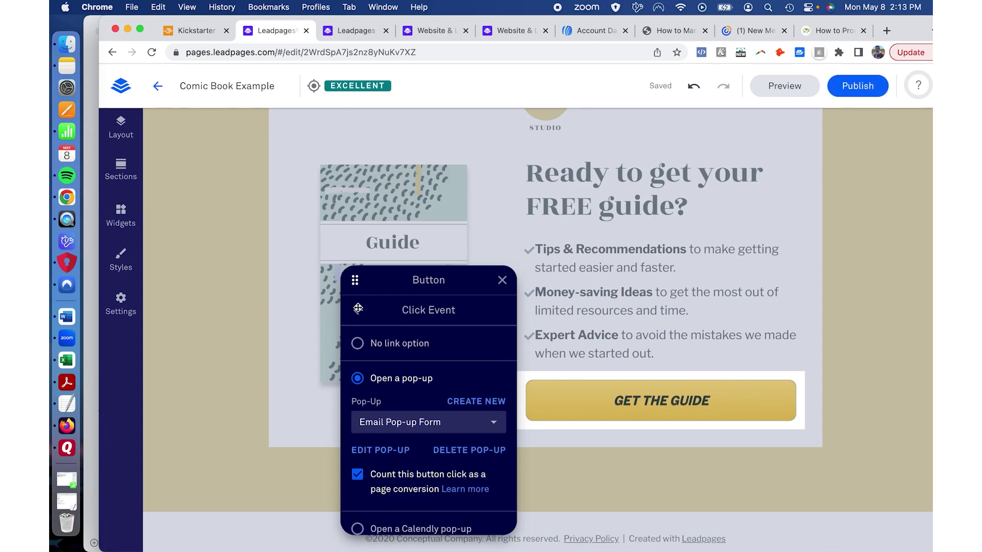
key(Escape)
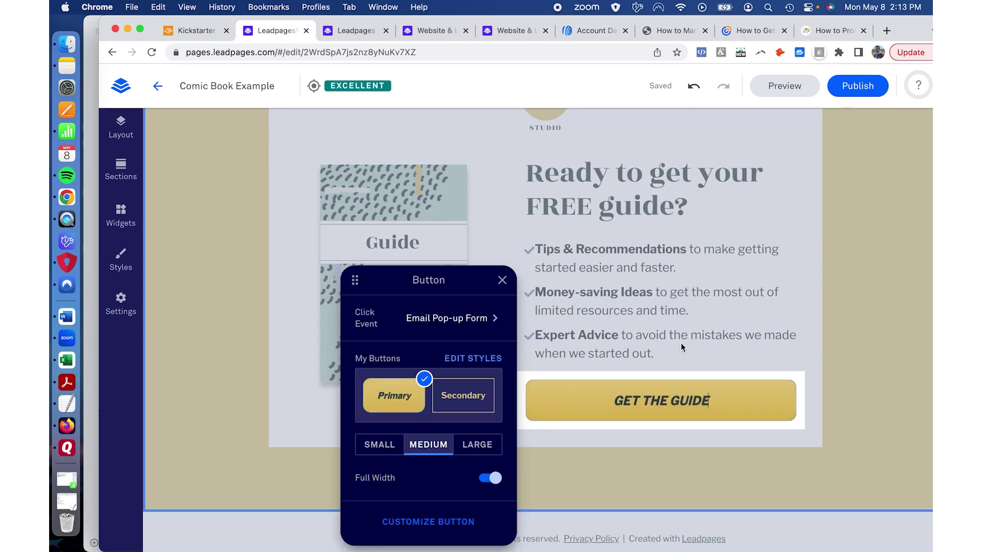
key(Escape)
click(651, 372)
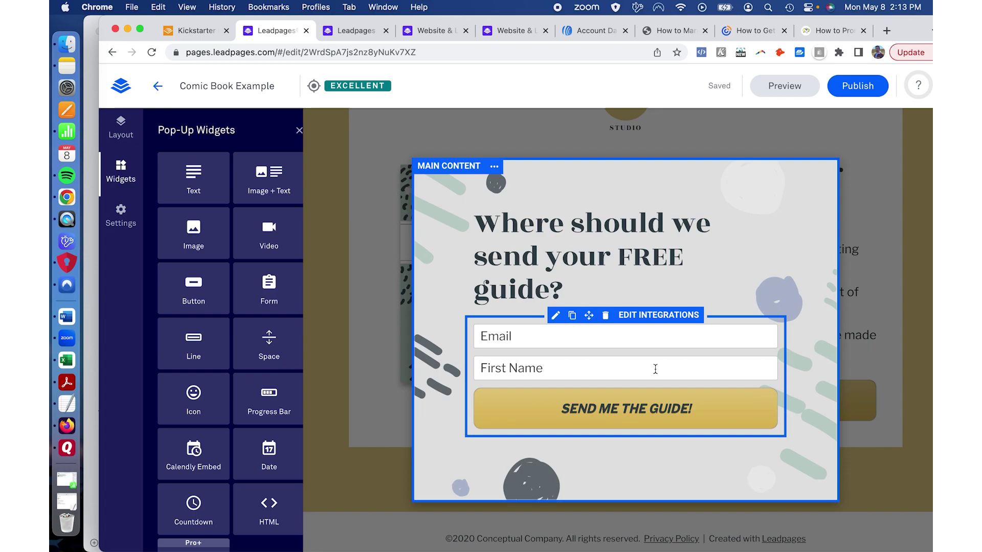
Step: From the form's integration settings, choose More Services to list all Native Integrations
click(644, 316)
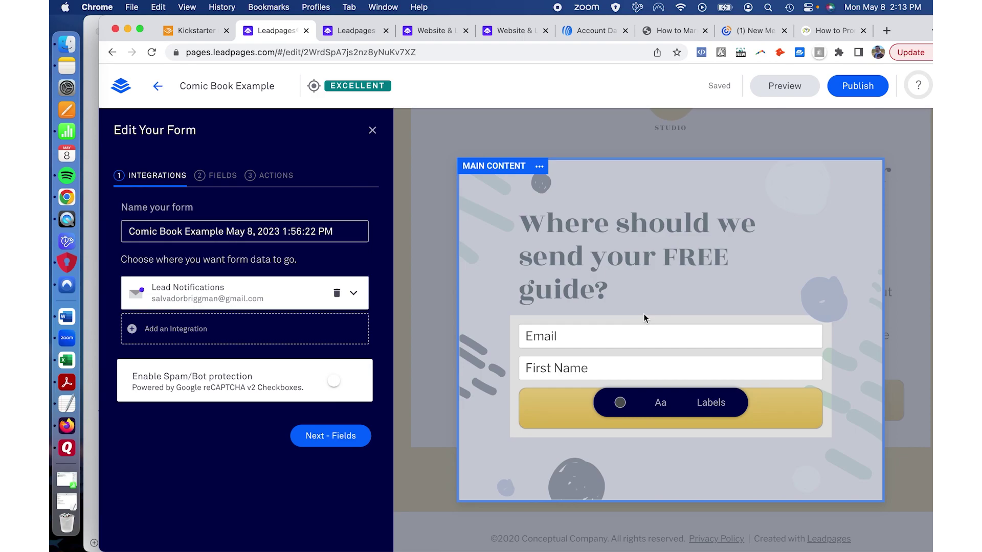
click(357, 296)
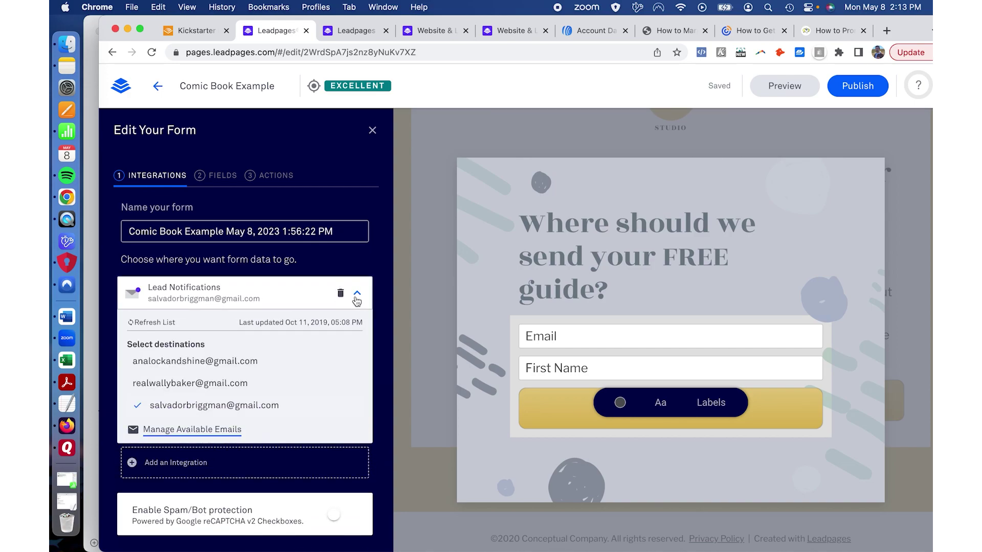
click(356, 298)
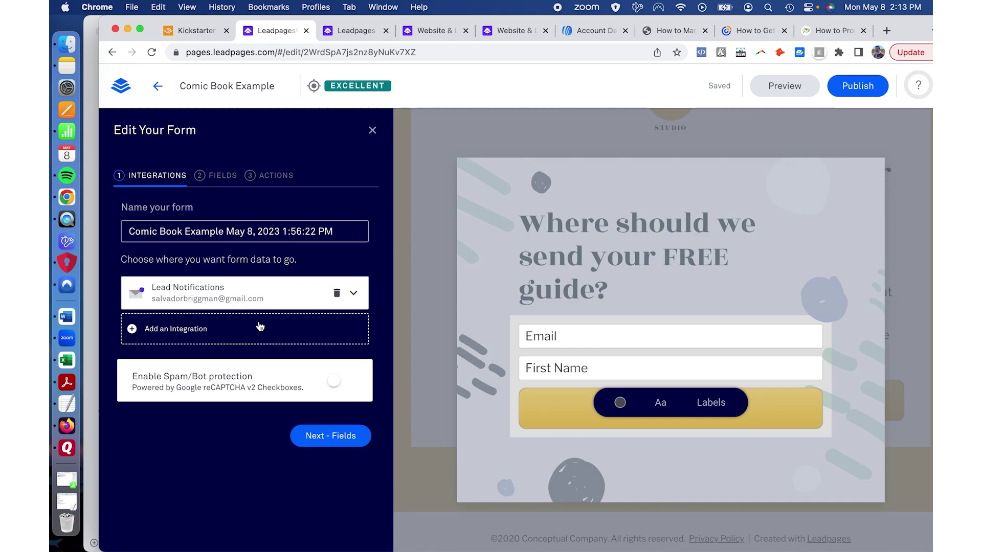
click(187, 329)
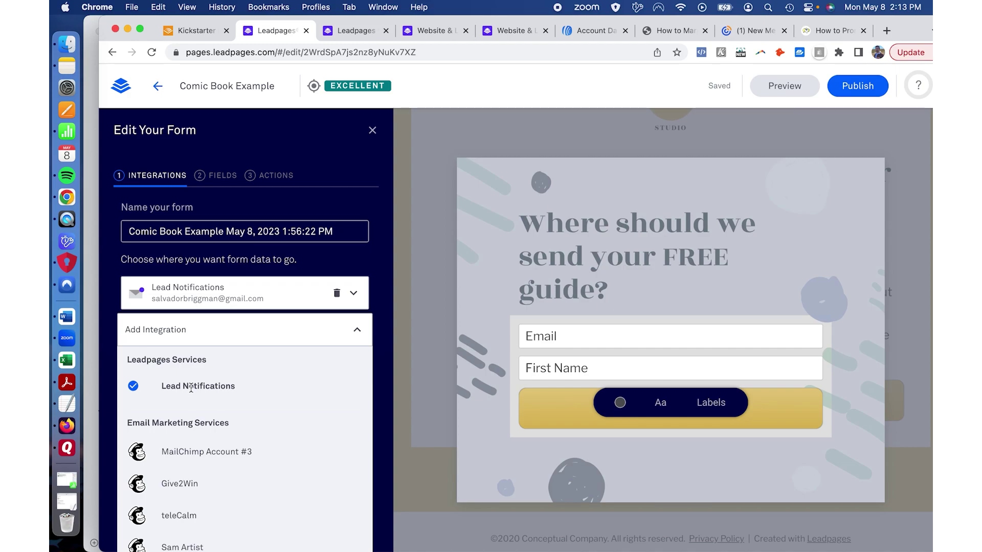
scroll(191, 388, down, 8)
click(171, 395)
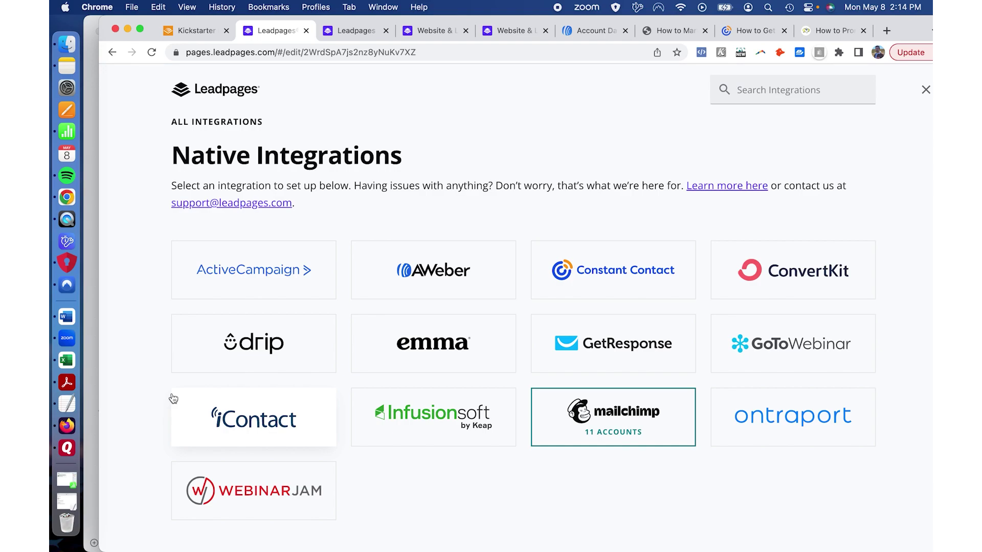
Step: Connect the AWeber integration as AWeber Account #1 and go back to the form's integrations
click(420, 276)
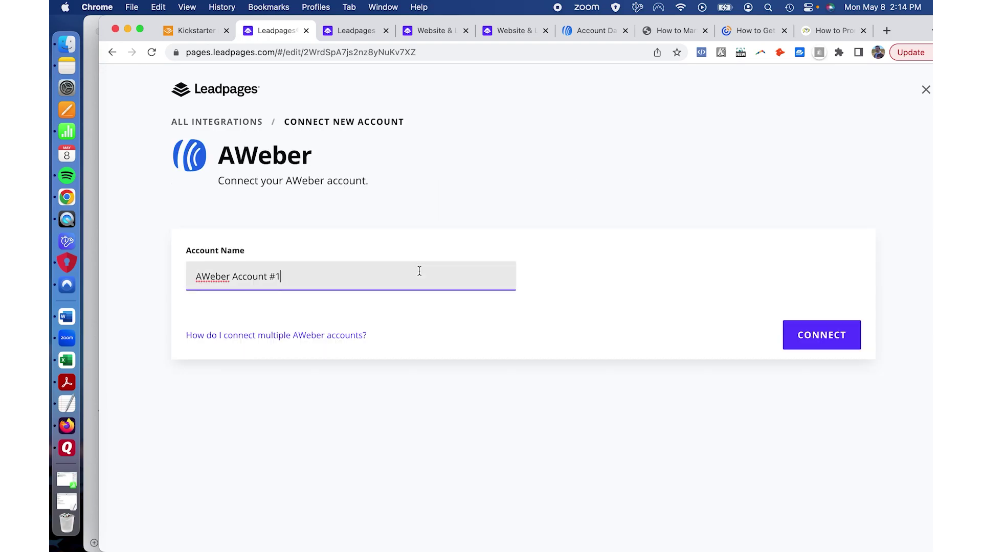
click(801, 335)
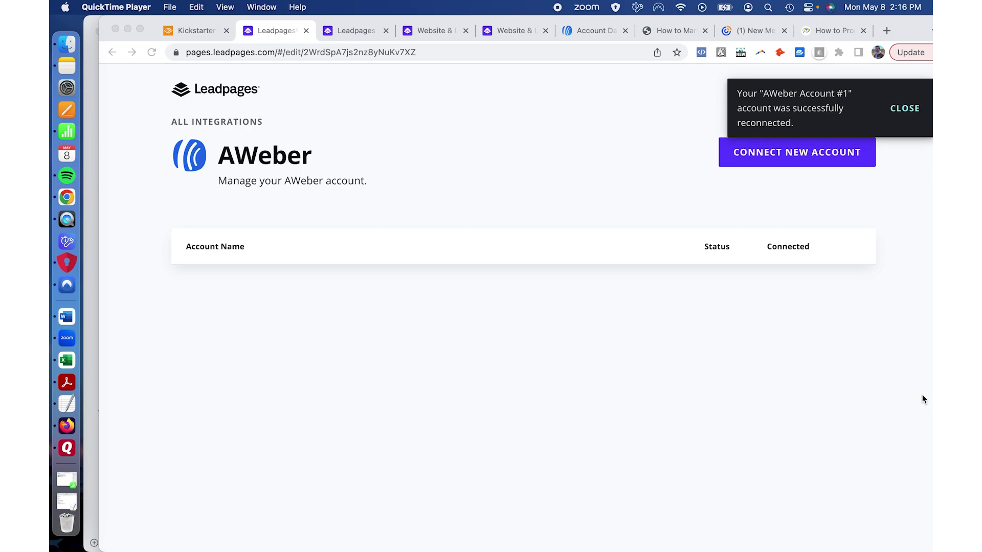
click(909, 110)
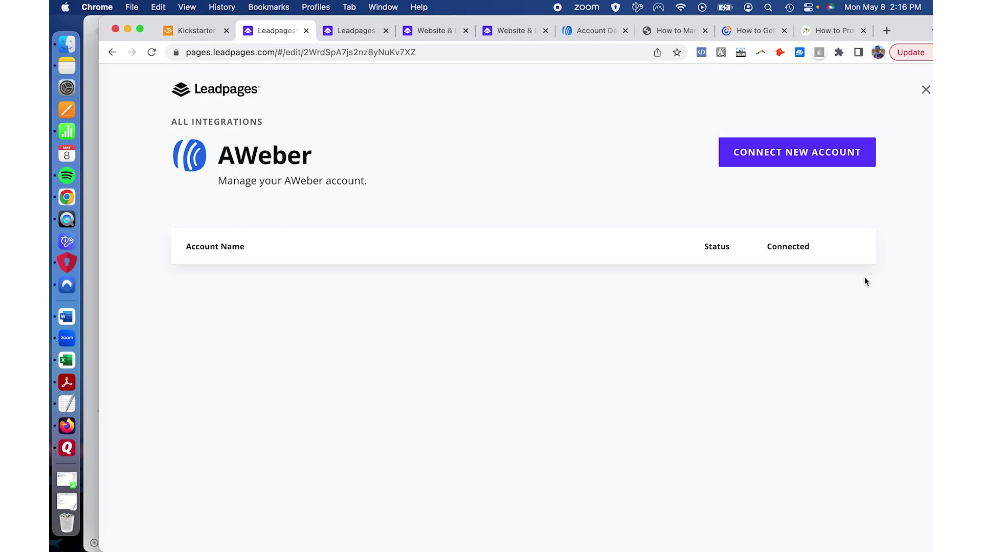
click(924, 91)
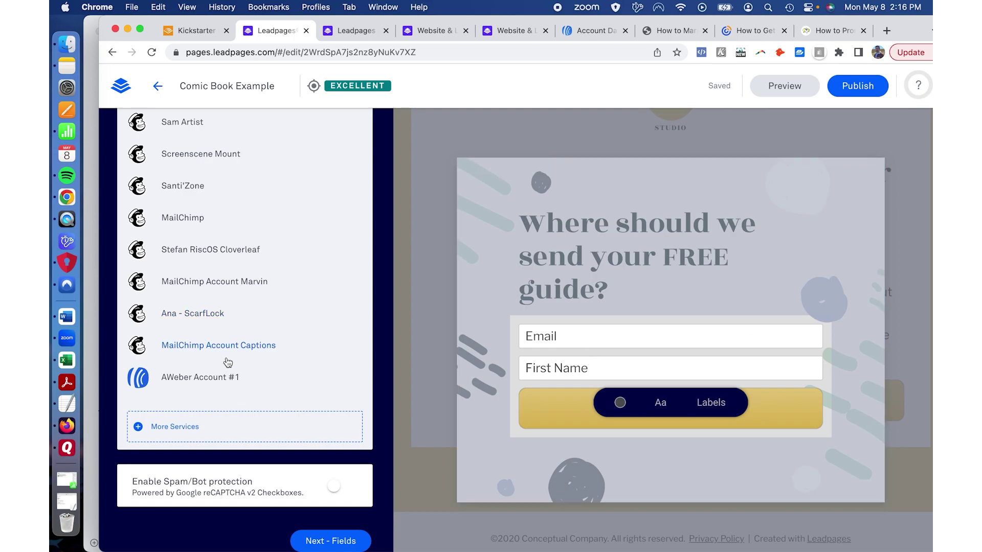
Step: Send leads to AWeber Account #1's CrowdCrux list, tagged Comic Book Leads
click(219, 379)
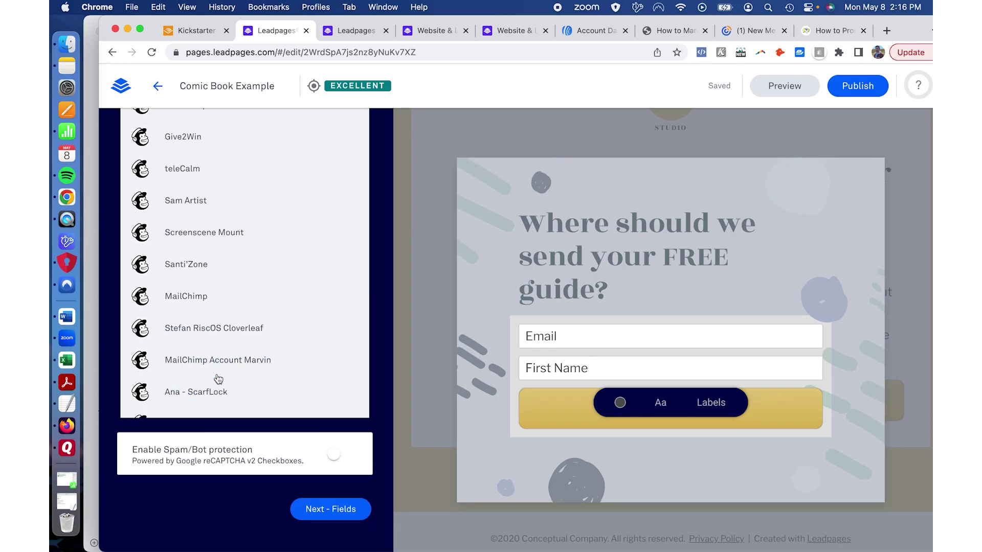
click(217, 222)
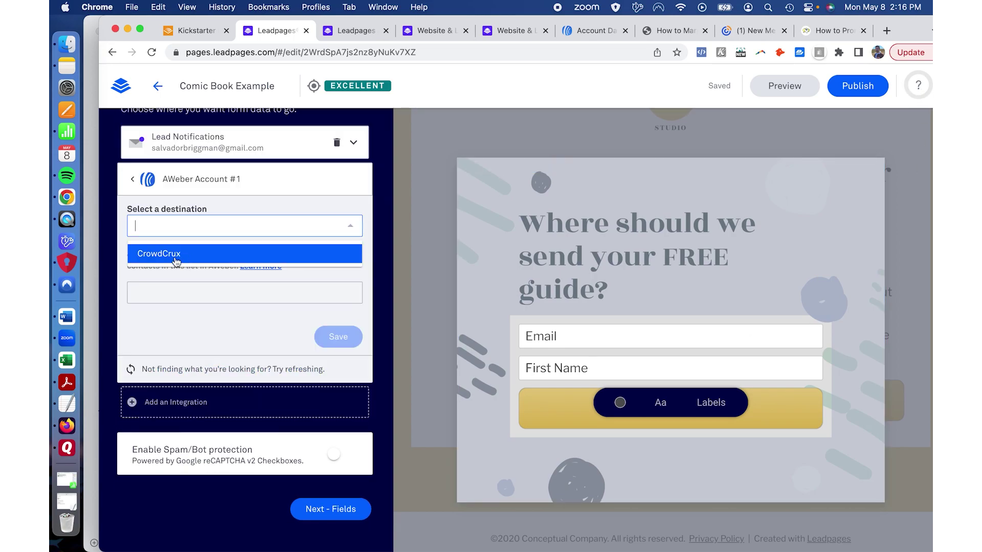
click(158, 262)
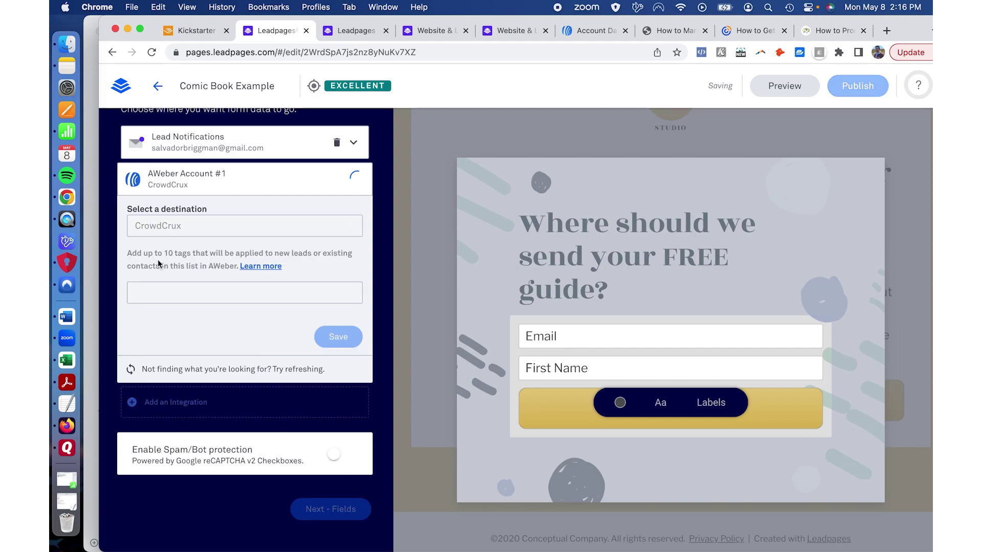
click(164, 294)
text(Comic Book Leads)
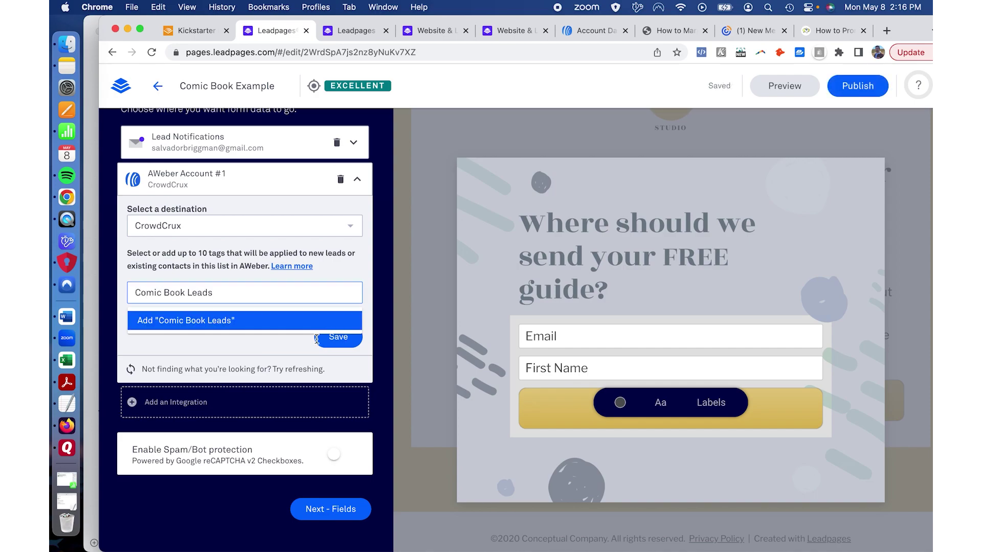
key(Return)
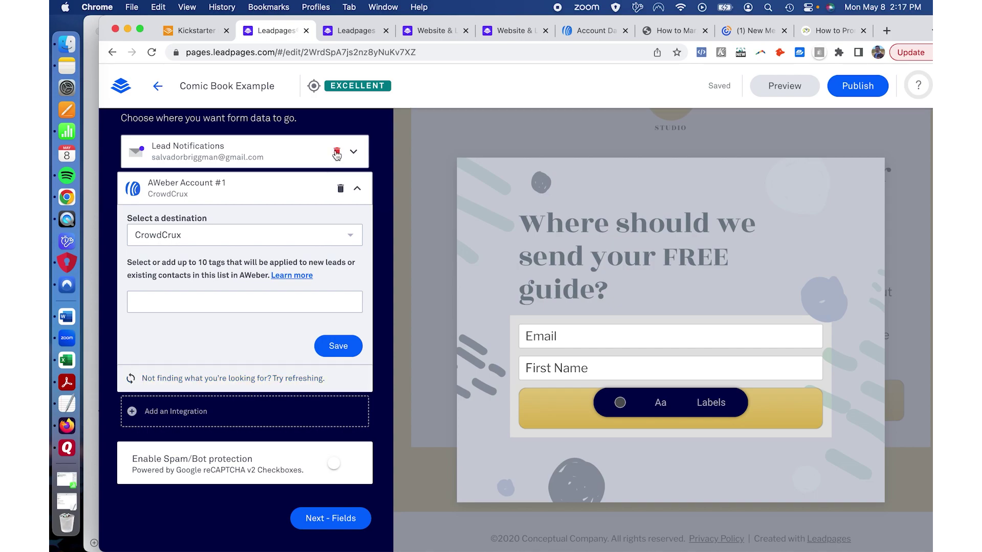
Step: Delete the Lead Notifications integration and continue to the form's fields
click(337, 153)
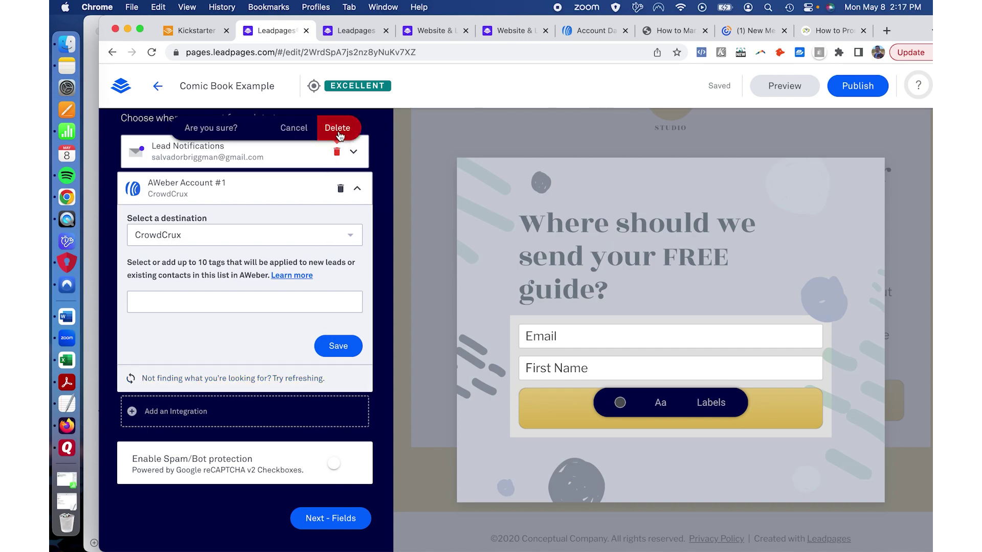
click(338, 131)
click(331, 518)
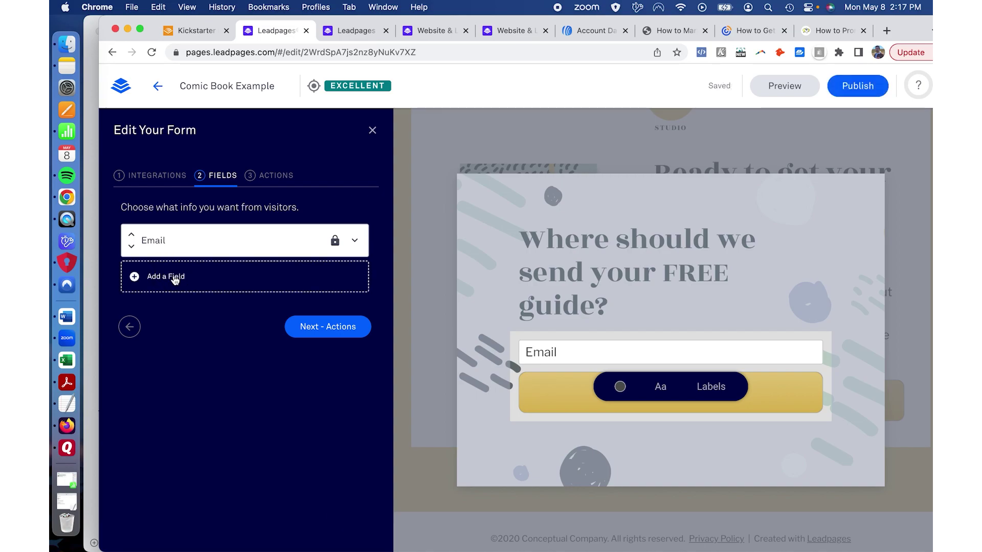
Step: Add a Name field, choose the Default Leadpages thank you page, and save the form
click(175, 279)
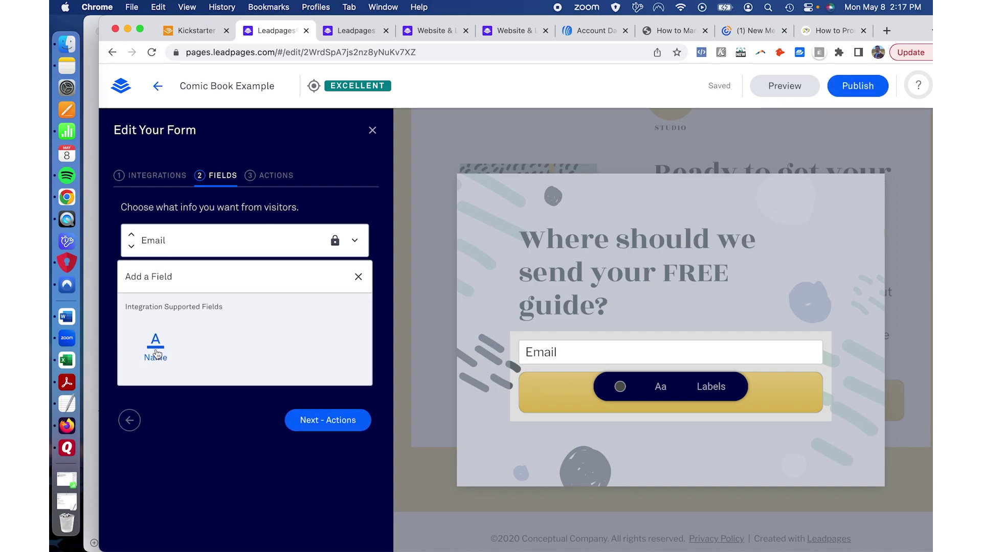
click(157, 353)
click(316, 367)
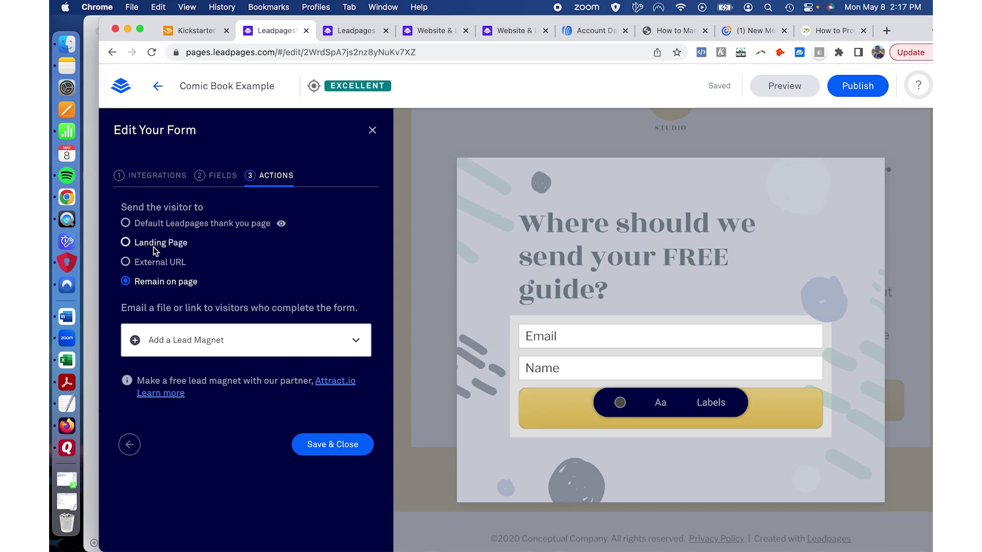
click(127, 228)
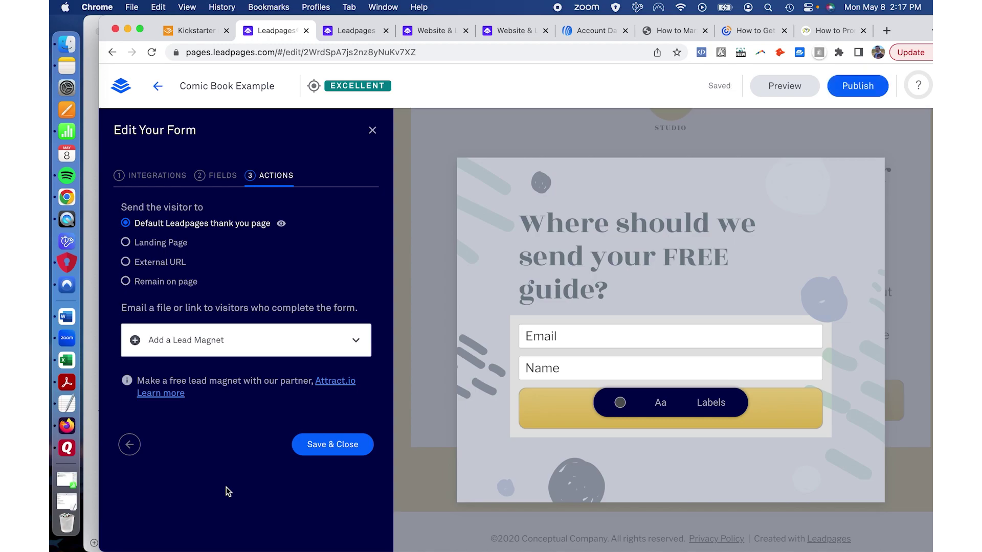
click(321, 448)
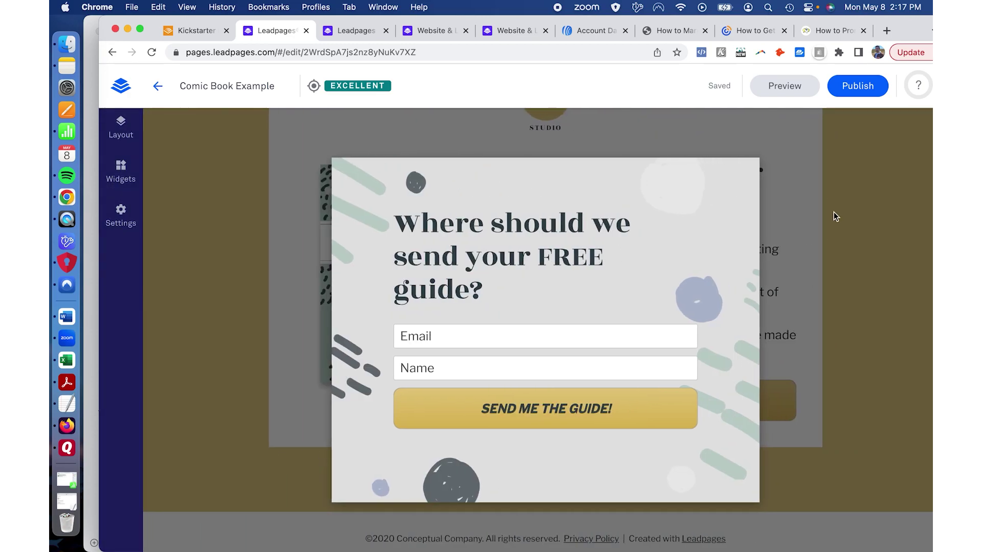
Step: Publish the page at the comic-book-example slug and copy its live link
click(859, 87)
click(687, 438)
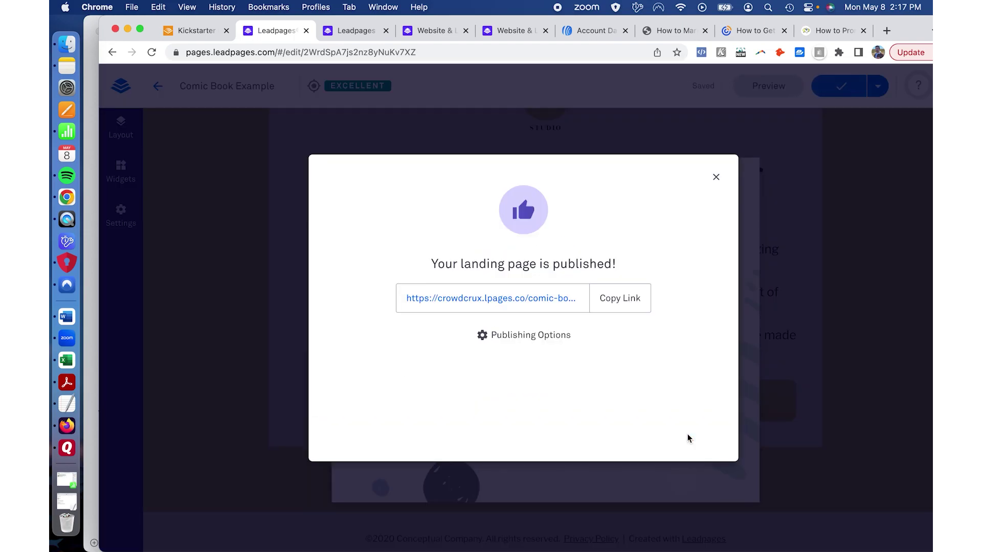
click(625, 299)
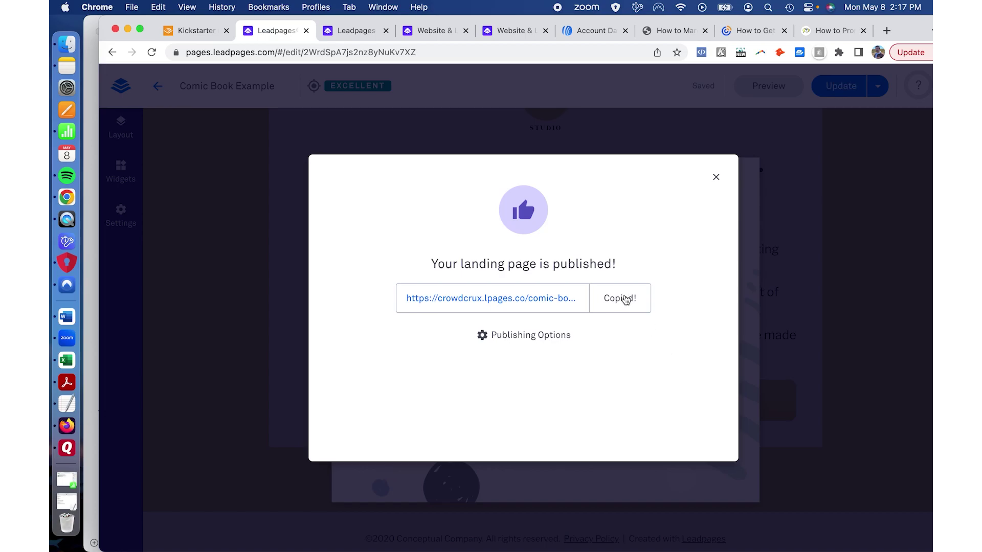
click(357, 32)
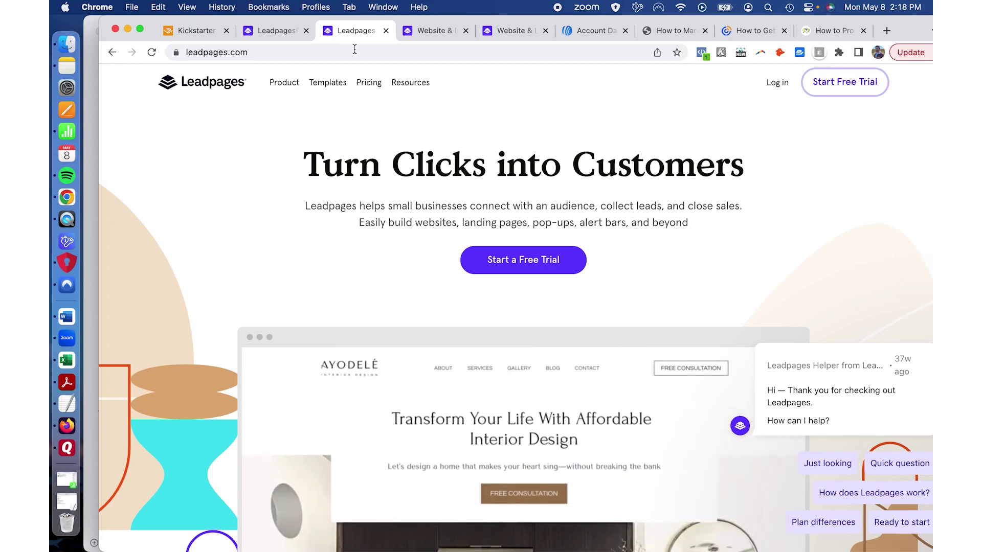
Step: Load the published Comic Book Example page from the copied link
click(354, 51)
key(super+v)
key(Return)
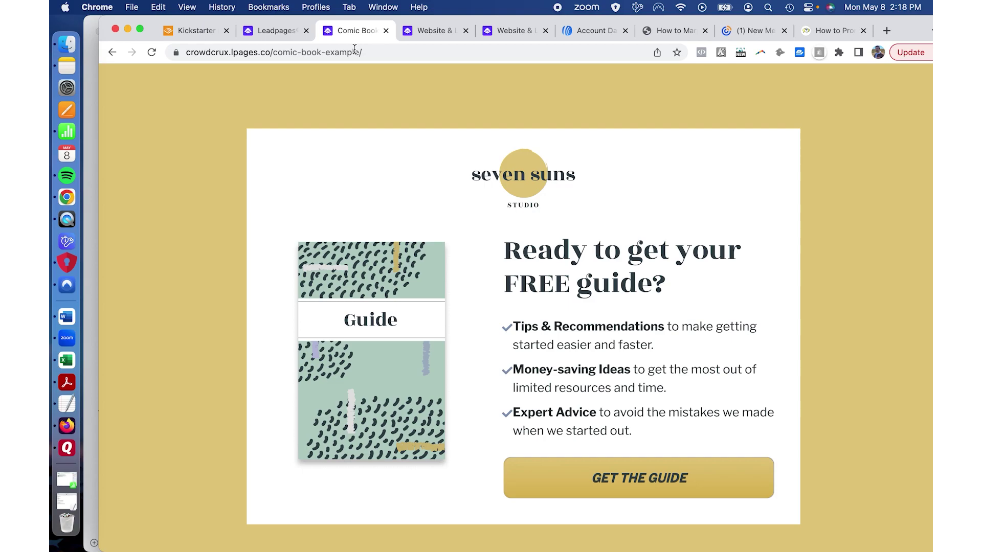
Step: Submit a test lead via GET THE GUIDE with a test email and first name
click(619, 481)
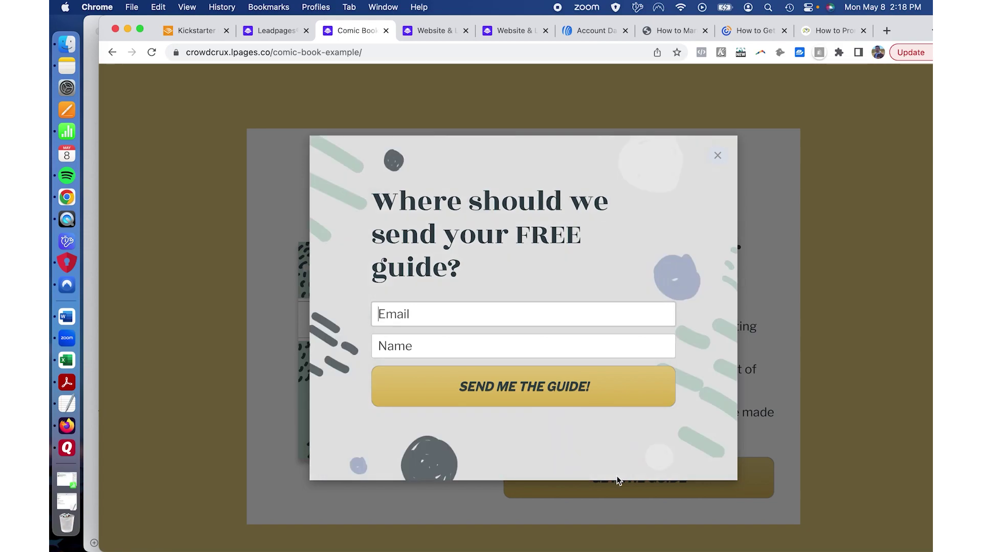
click(432, 321)
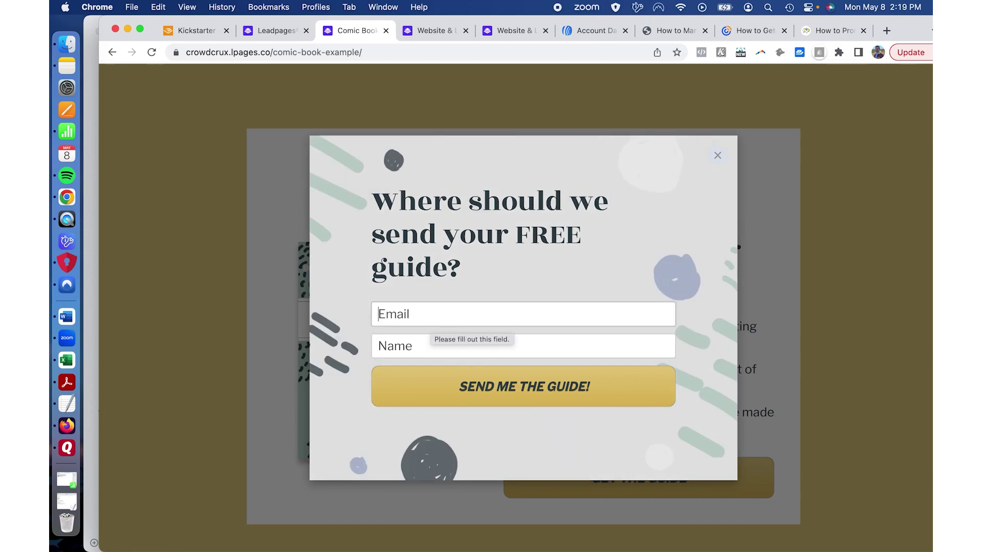
text(t)
key(BackSpace)
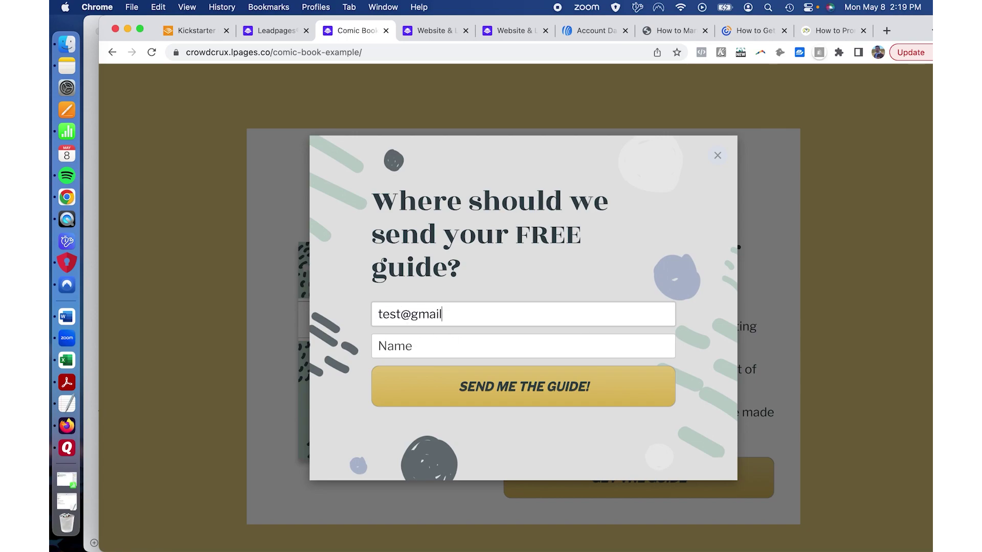
key(super+Left)
key(alt+Right)
text(Sal)
key(Tab)
text(Sal)
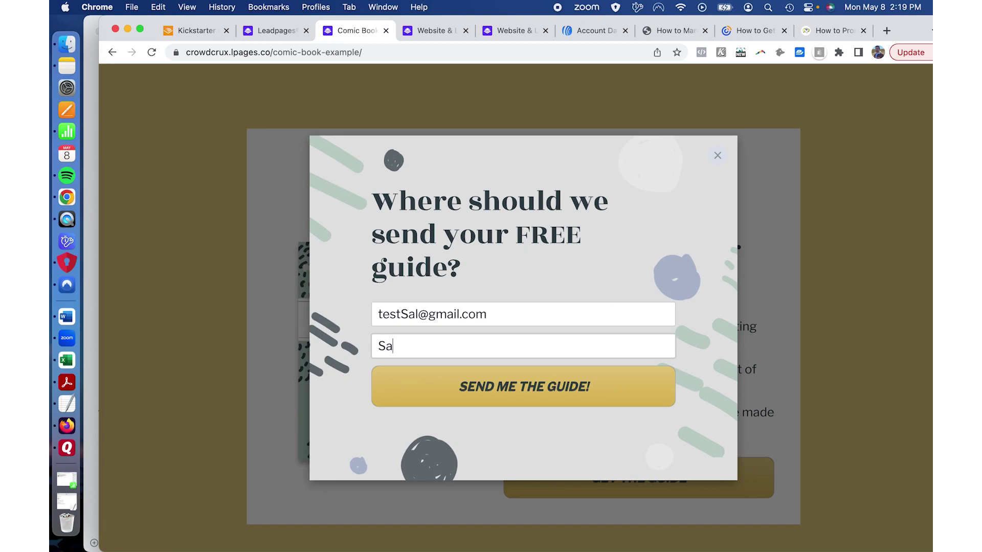
click(486, 387)
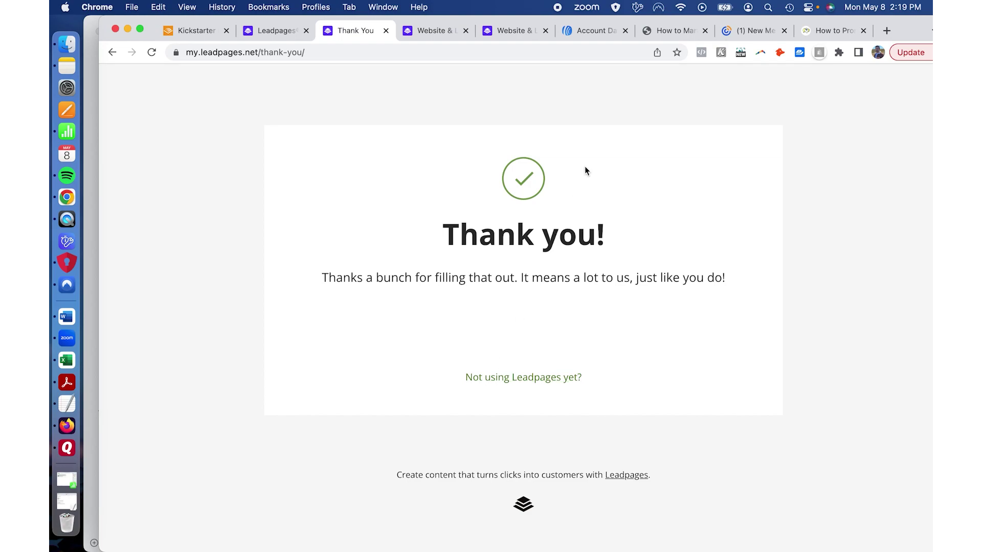
Step: Verify in AWeber's Subscribers list that the test lead is Pending on CrowdCrux
click(605, 32)
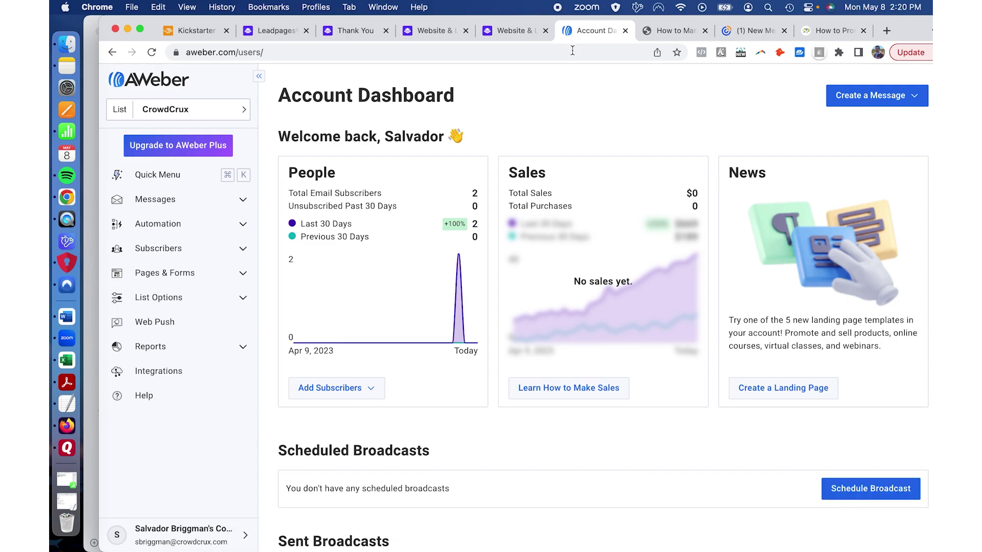
click(167, 249)
click(167, 272)
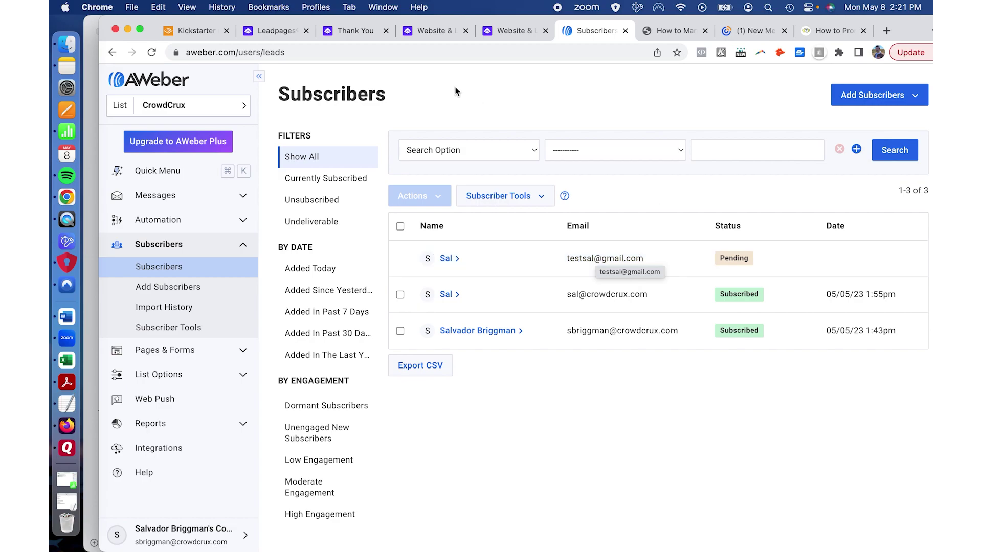
click(446, 35)
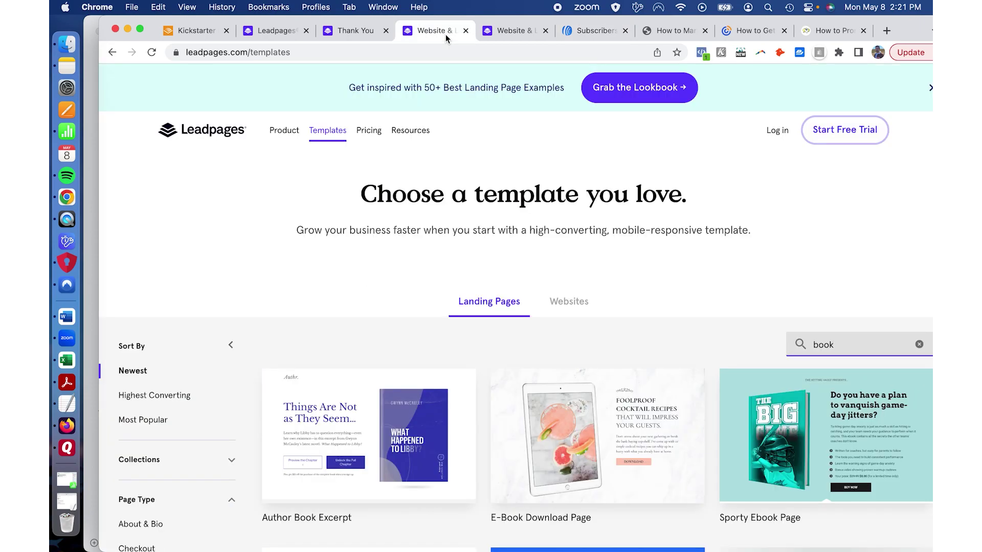
Step: Compare the Pro plan ($74/month yearly, 3 sites) and the Standard plan ($37/month, 1 site) and their features on the pricing page
click(371, 132)
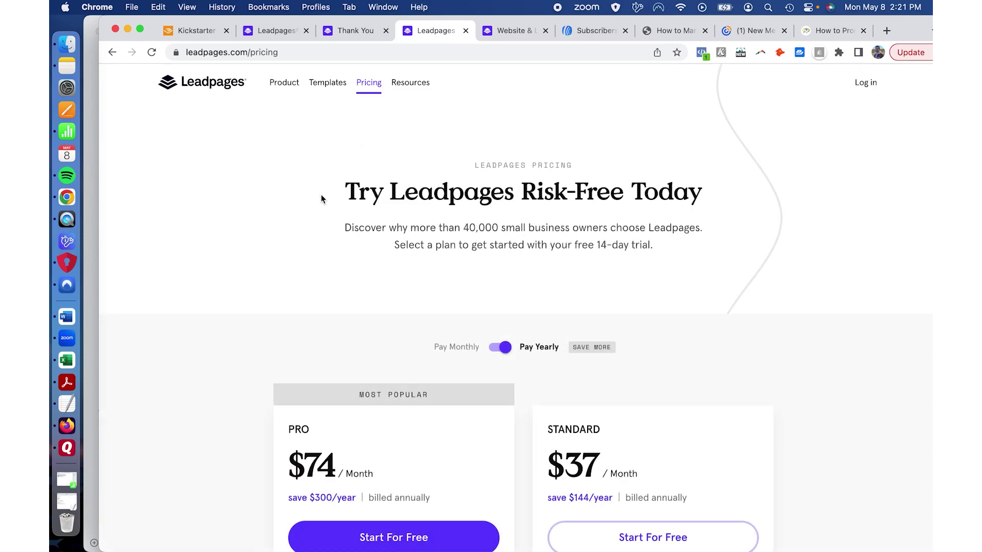
scroll(250, 216, down, 3)
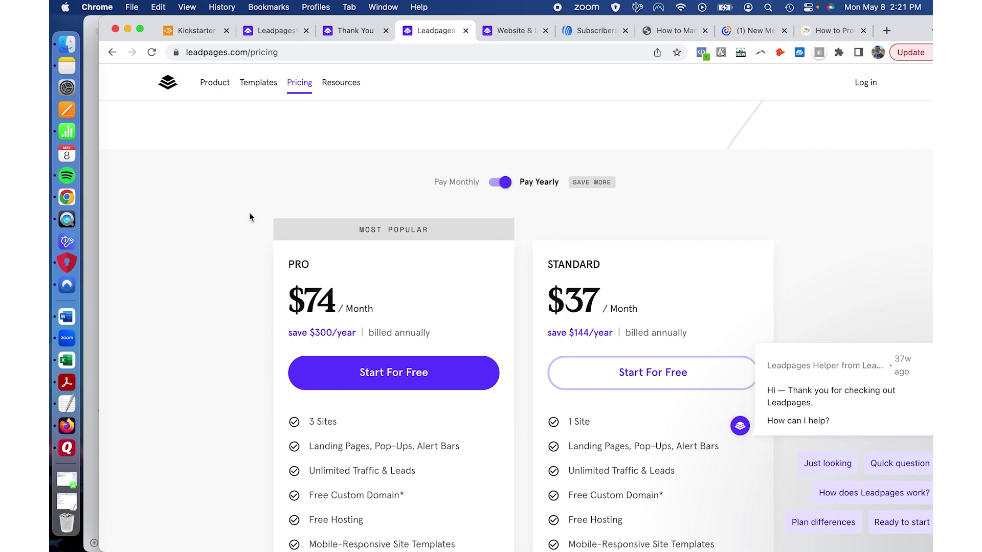
scroll(224, 219, down, 3)
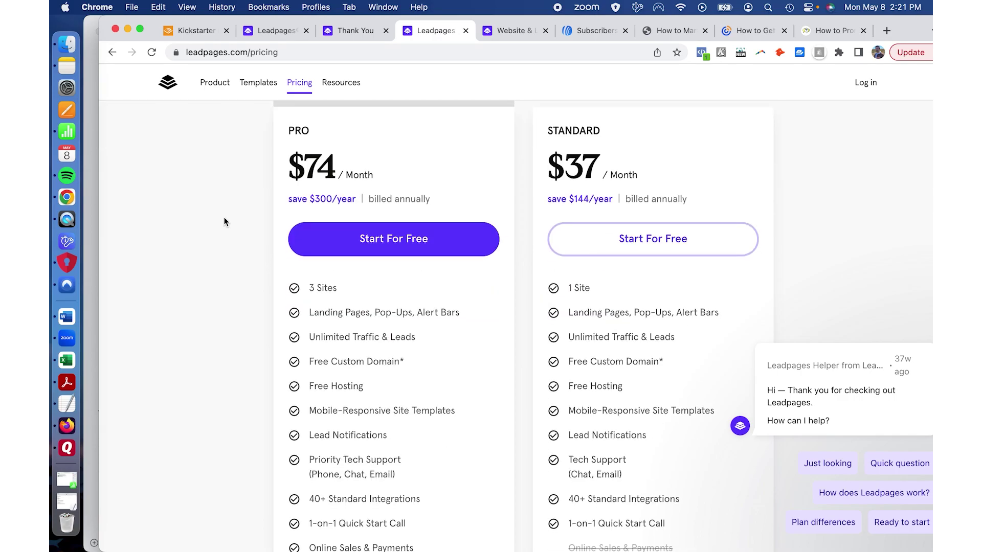
scroll(223, 219, down, 3)
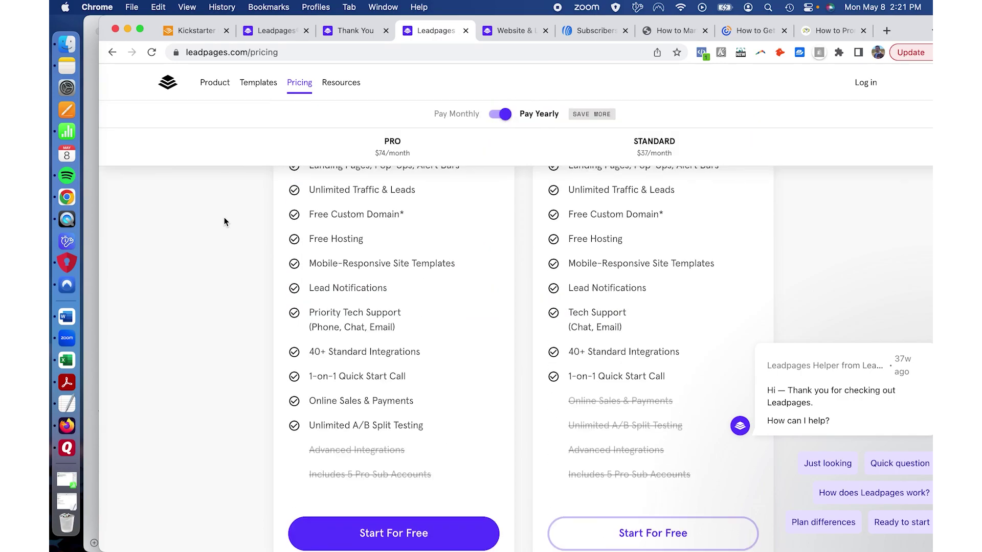
scroll(224, 218, up, 7)
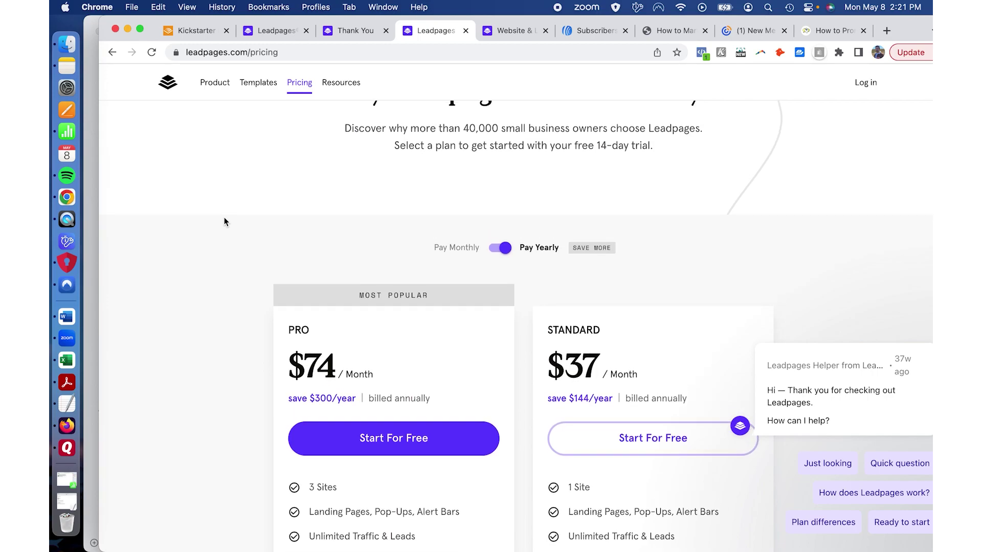
scroll(224, 221, down, 4)
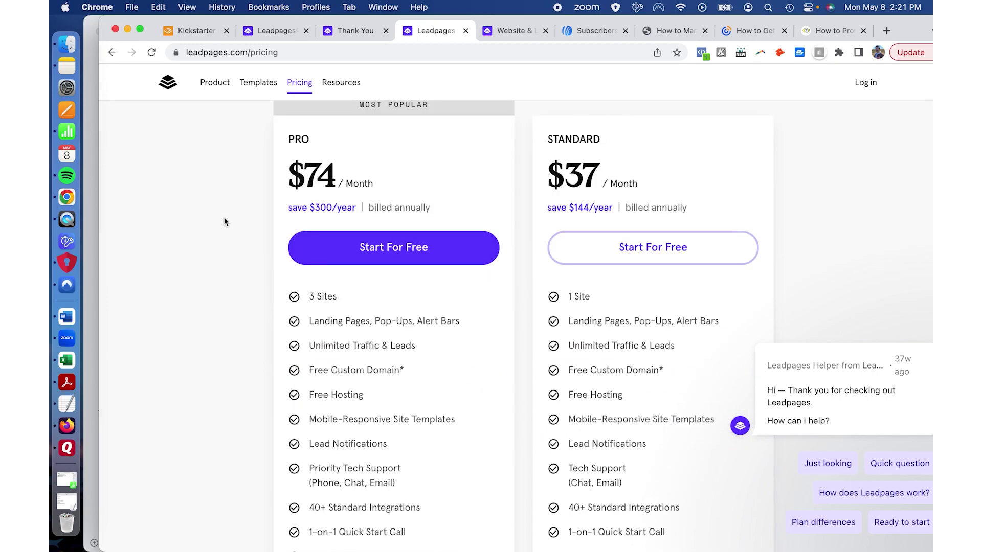
mouse_move(585, 298)
scroll(796, 215, down, 2)
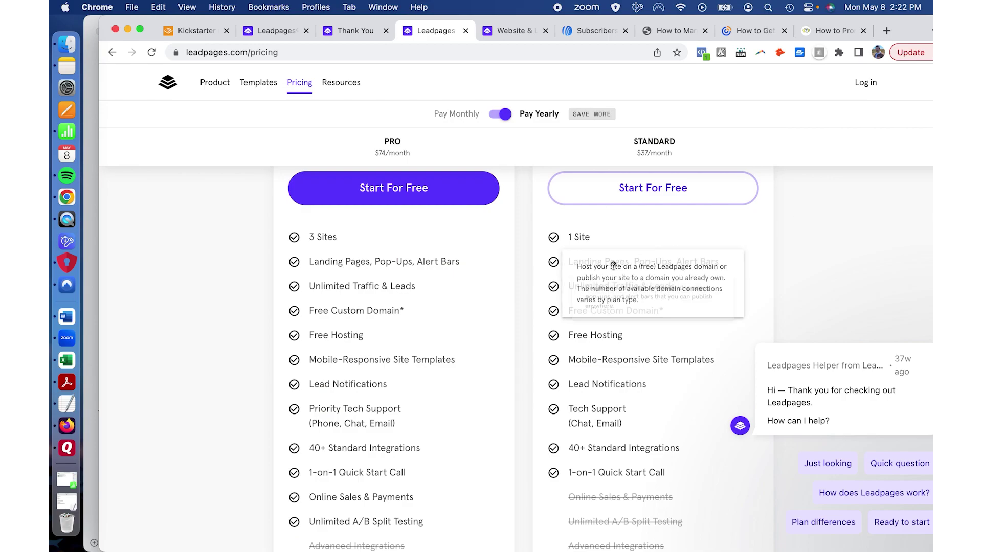
mouse_move(613, 265)
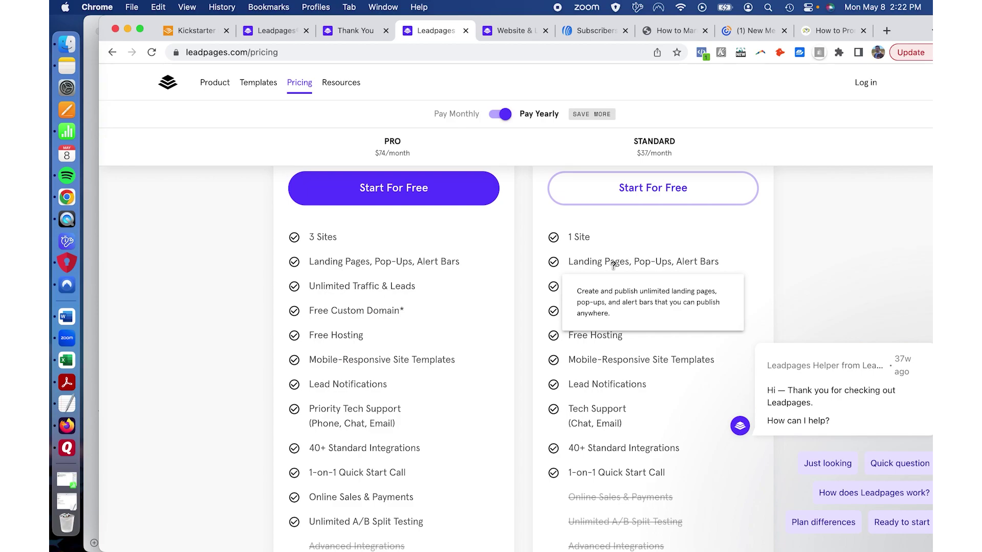
scroll(773, 252, down, 2)
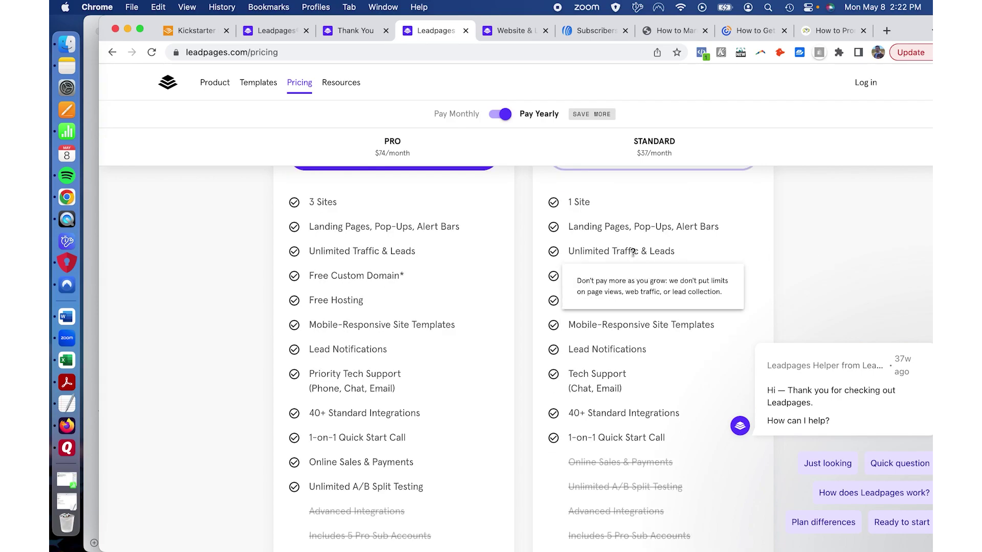
scroll(850, 209, down, 2)
mouse_move(634, 232)
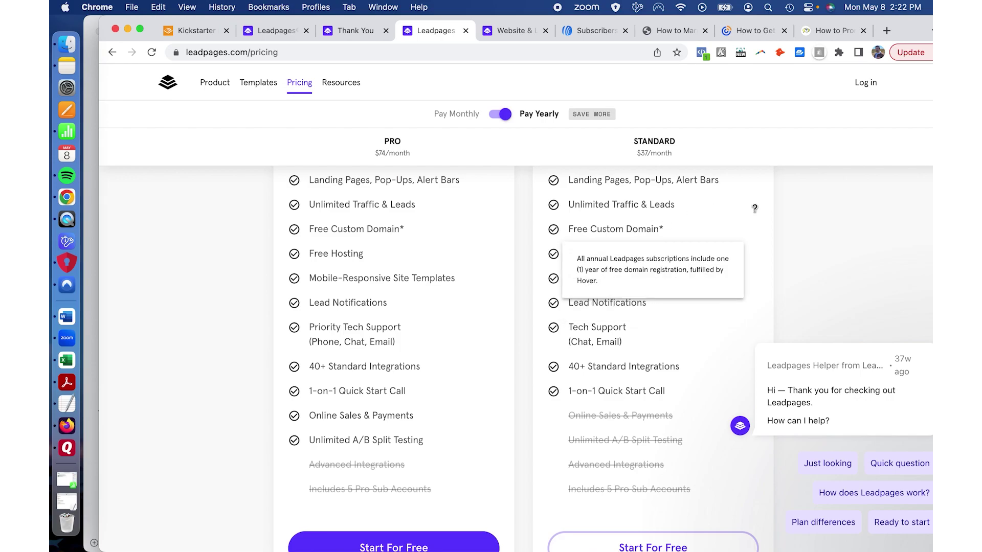
scroll(767, 217, down, 1)
scroll(768, 220, down, 1)
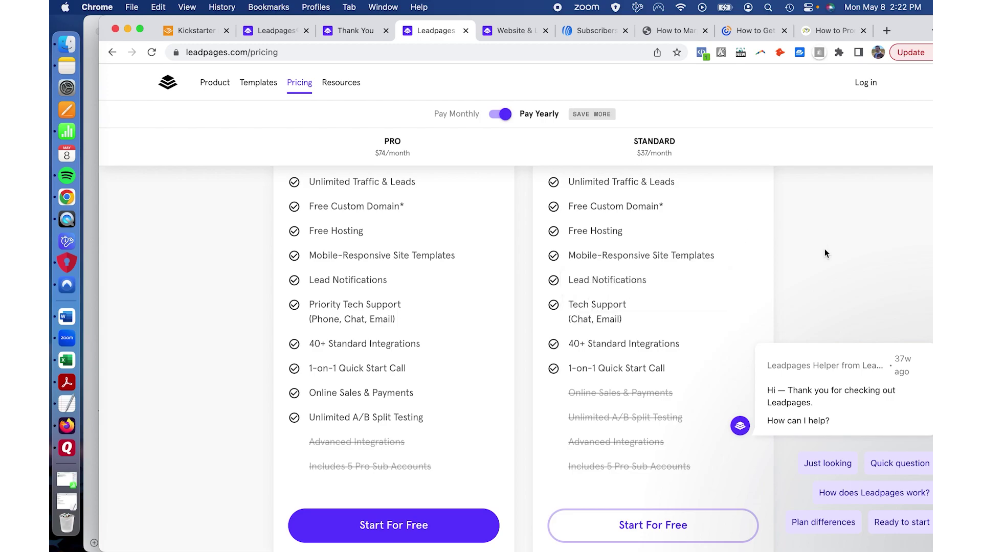
scroll(825, 250, down, 3)
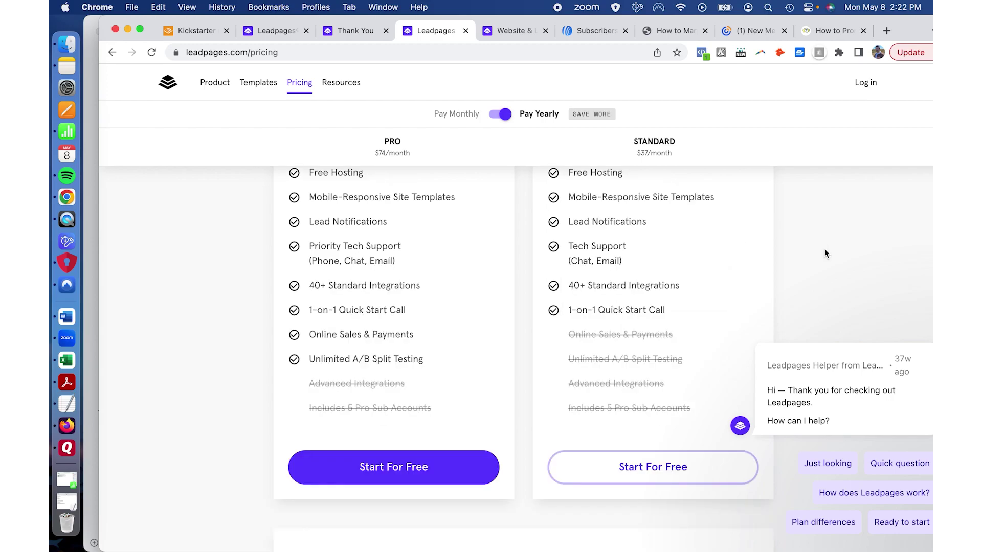
scroll(825, 250, down, 3)
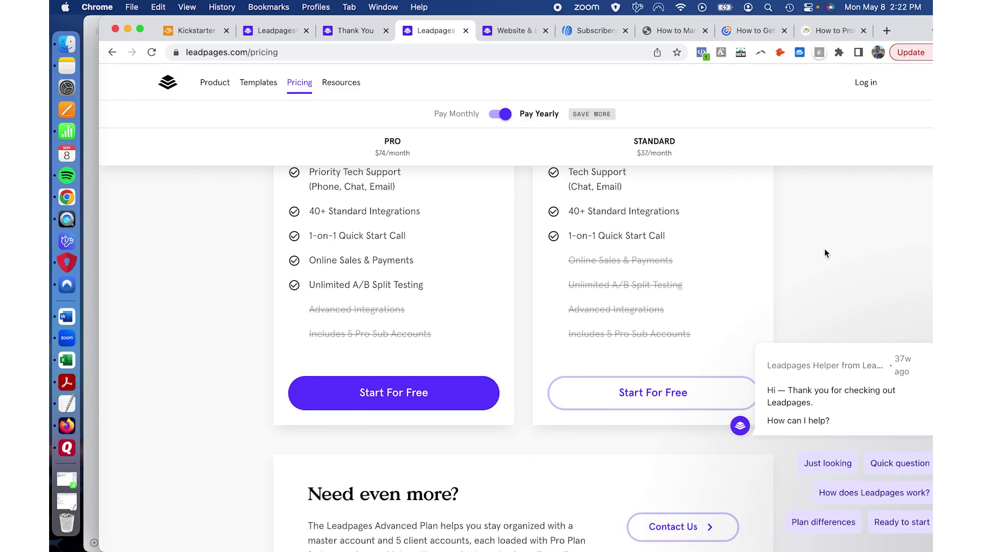
scroll(824, 252, up, 10)
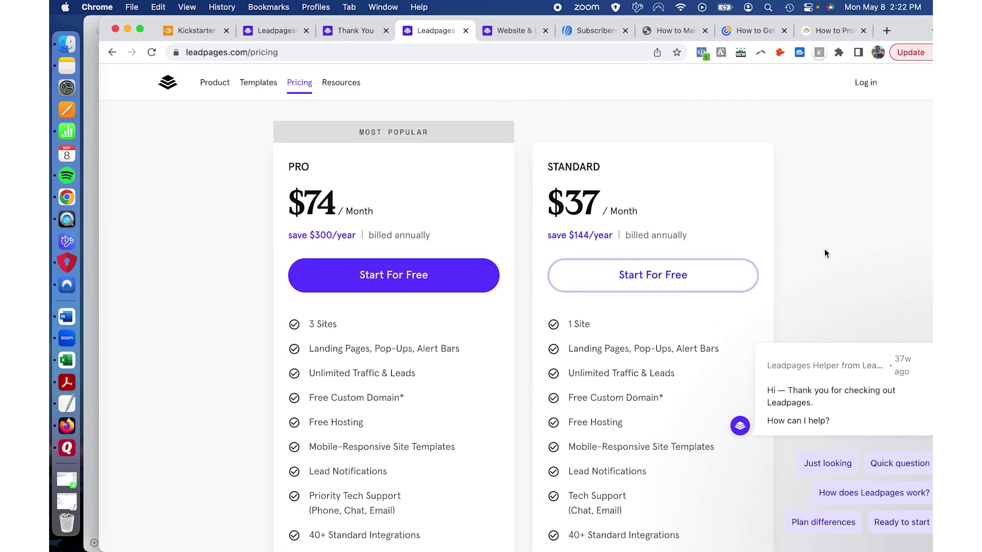
scroll(824, 253, down, 10)
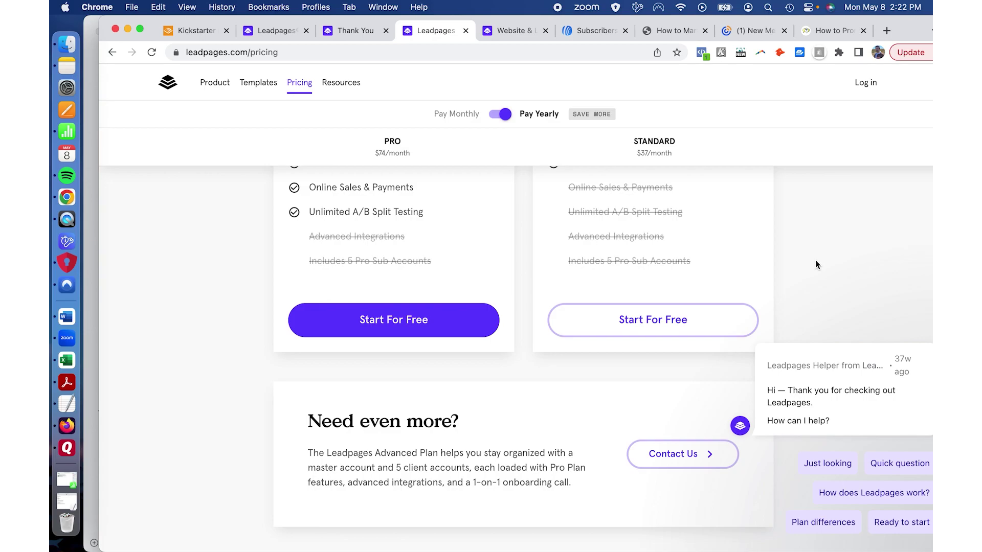
scroll(716, 294, up, 5)
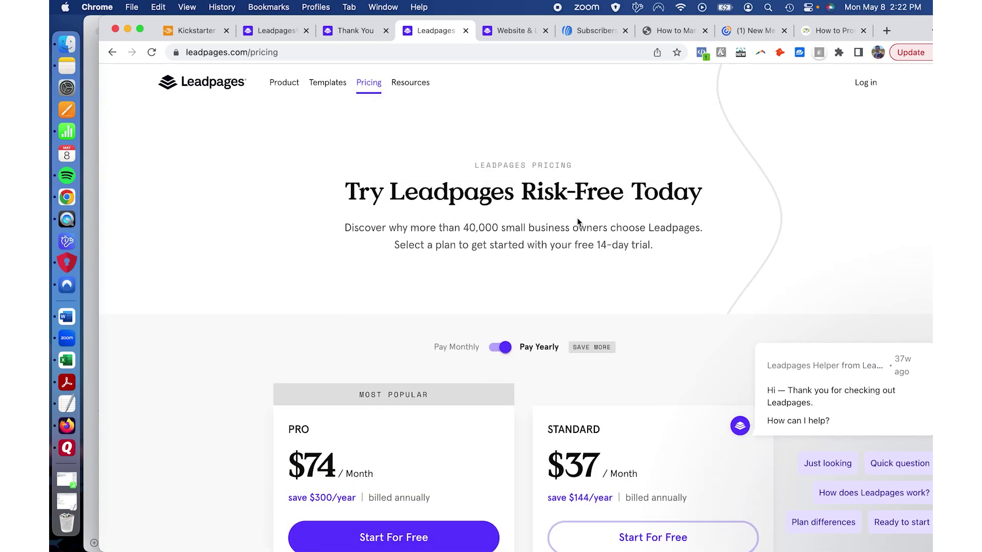
scroll(576, 217, down, 7)
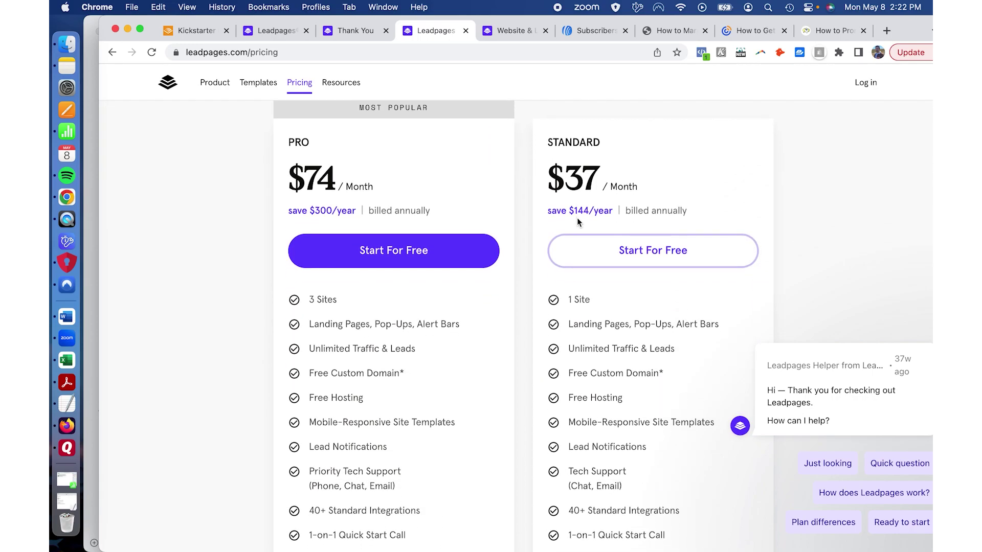
scroll(577, 217, down, 11)
scroll(577, 217, up, 18)
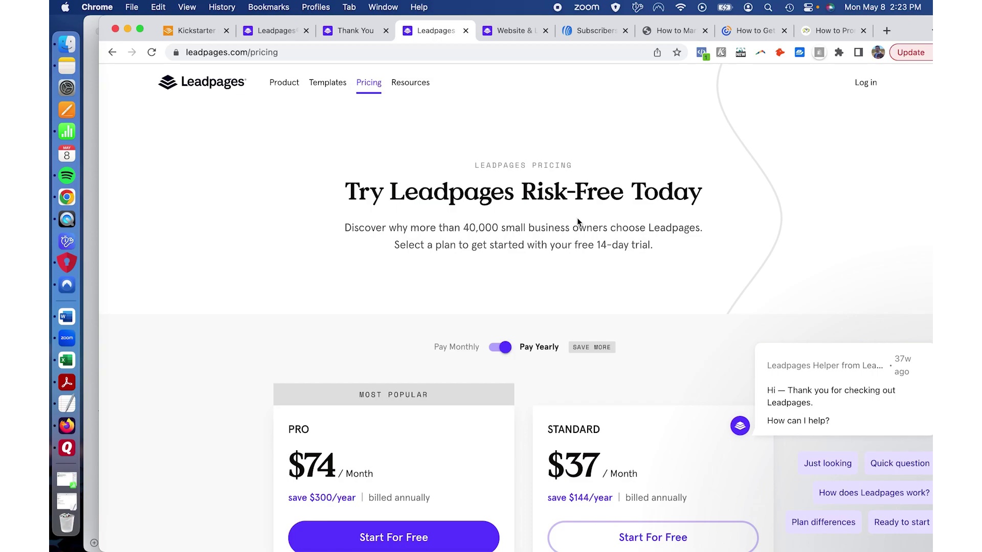
scroll(262, 326, down, 8)
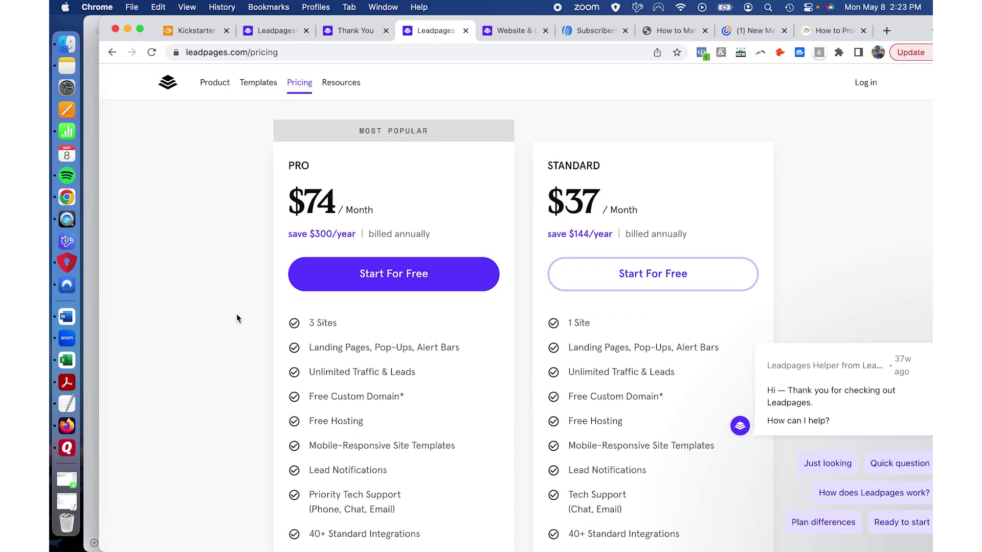
scroll(236, 314, up, 4)
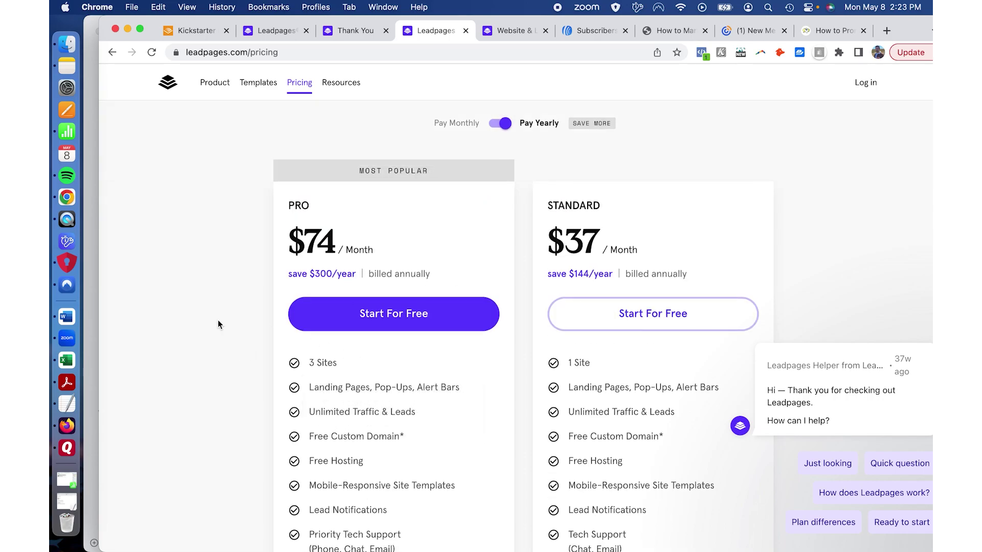
scroll(218, 326, down, 1)
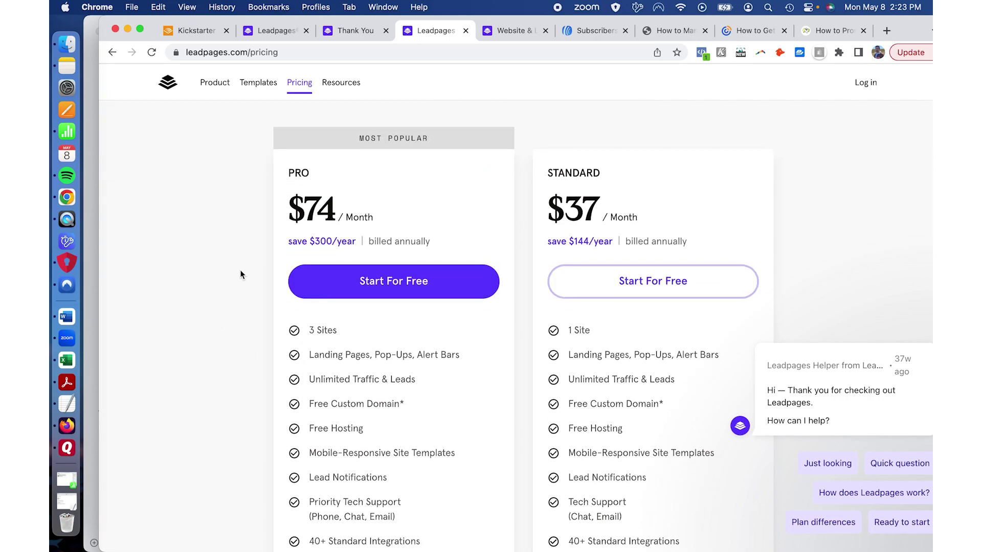
scroll(241, 272, down, 5)
mouse_move(290, 325)
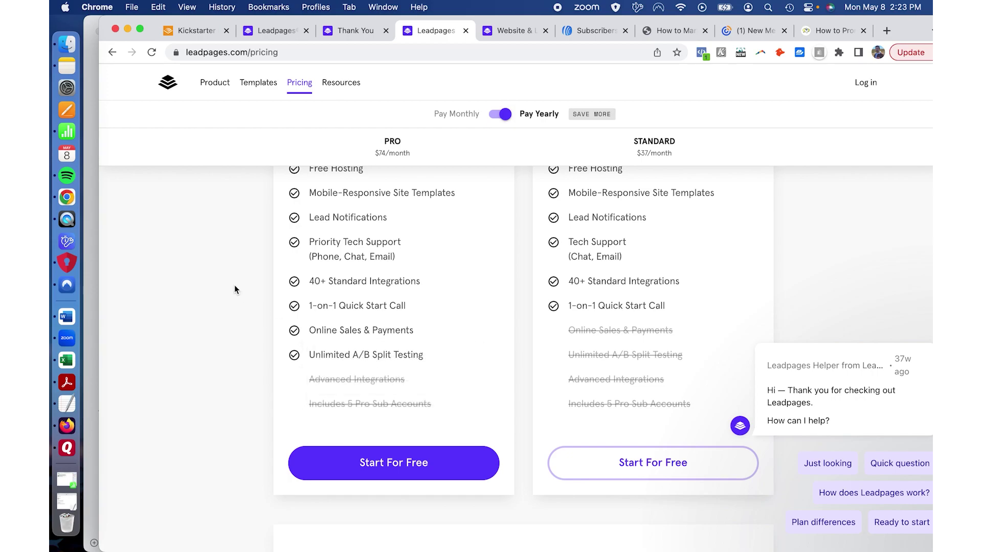
mouse_move(340, 355)
scroll(493, 299, up, 8)
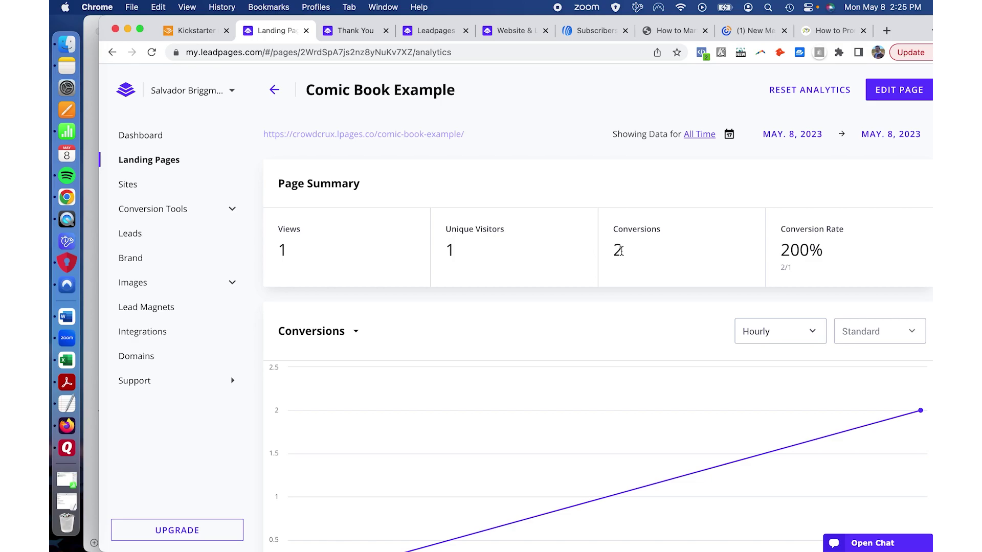
Step: Review the Comic Book Example analytics, then reset them to 0 views, 0 visitors, 0 conversions and 0% rate
scroll(619, 251, down, 3)
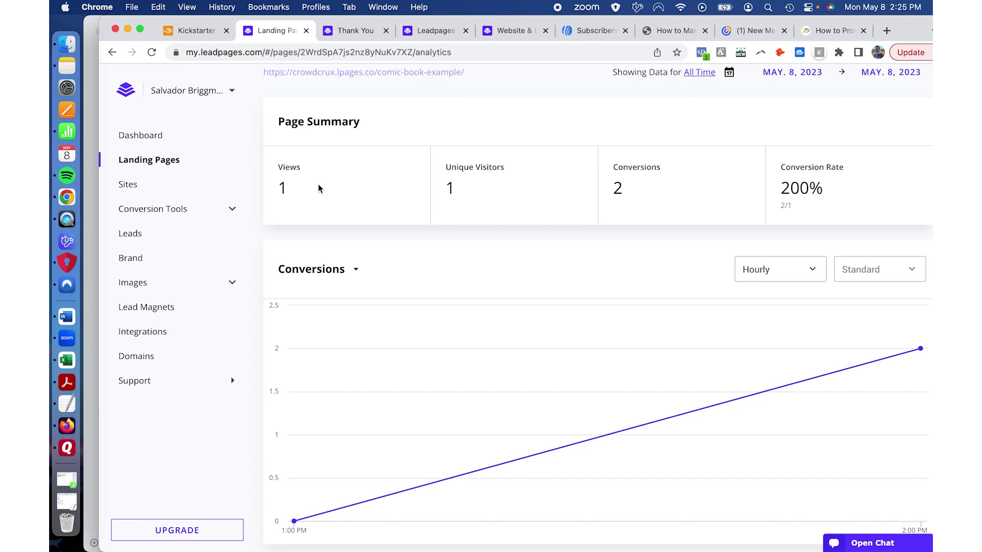
scroll(517, 276, down, 3)
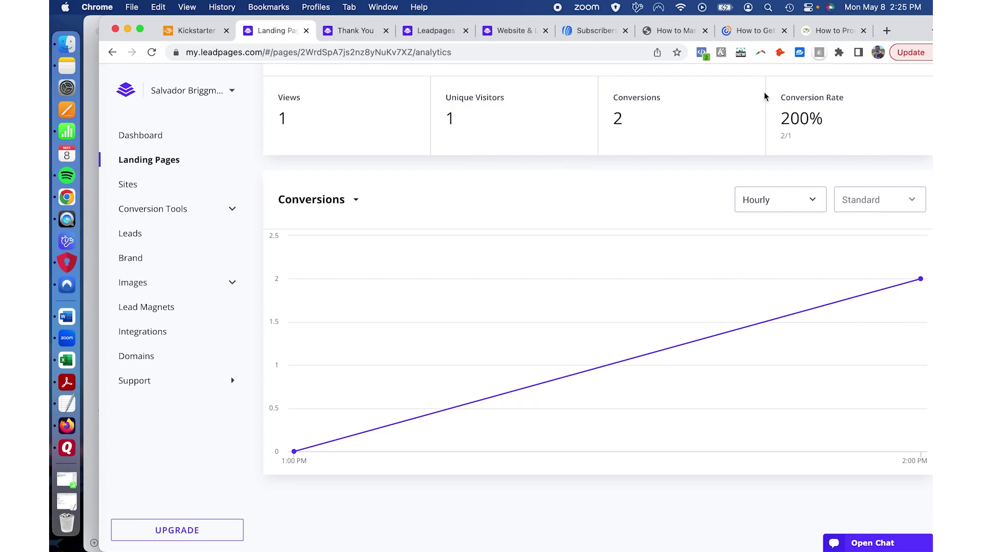
scroll(597, 221, up, 3)
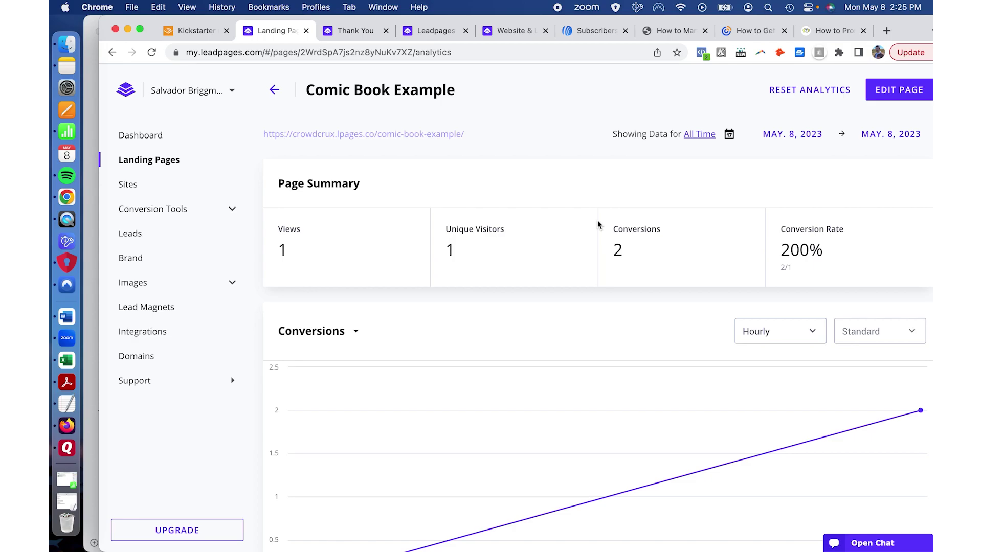
scroll(430, 363, down, 1)
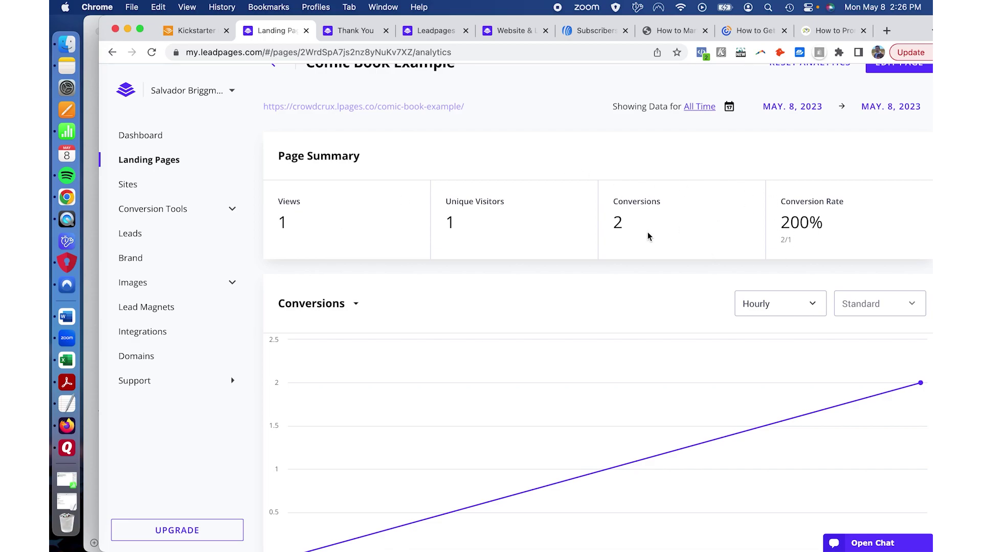
scroll(646, 236, up, 1)
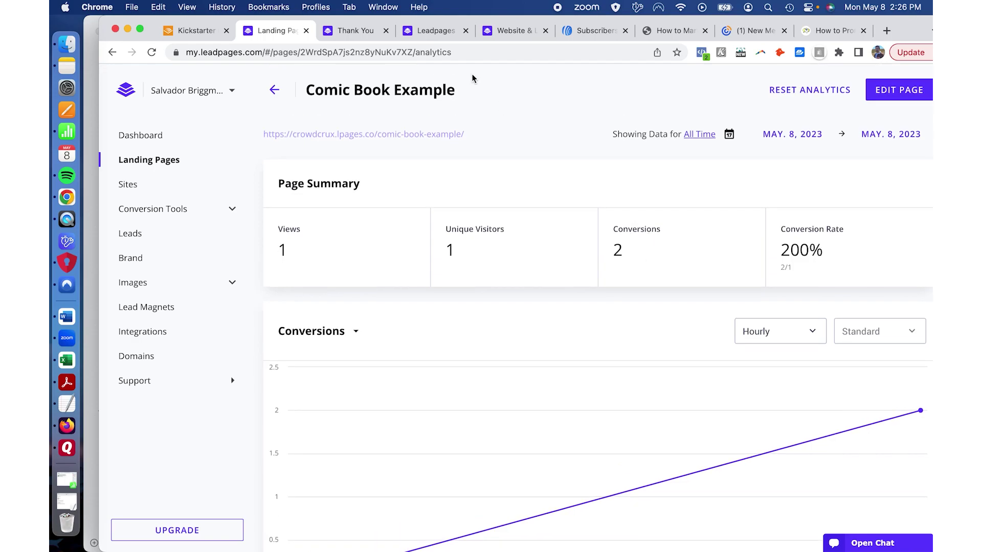
click(819, 92)
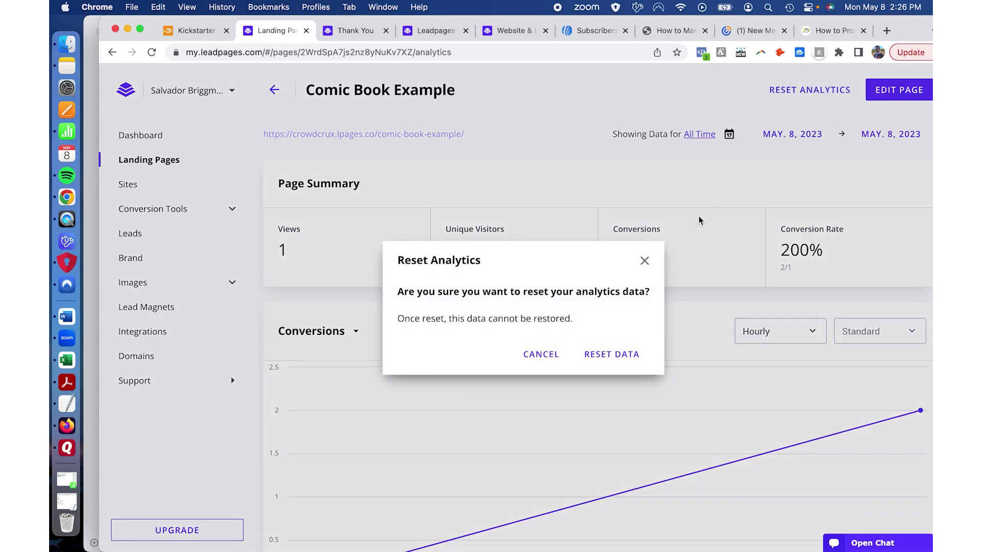
click(632, 355)
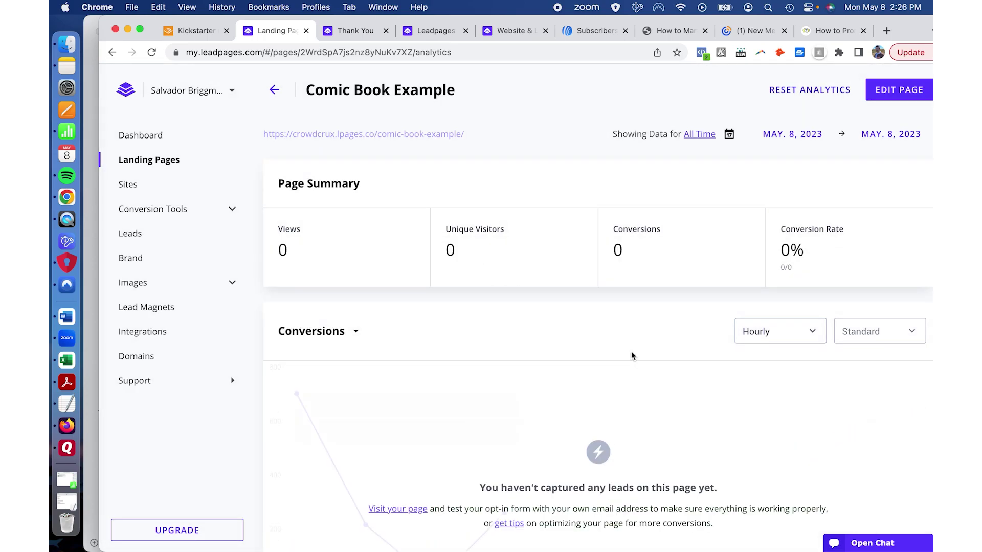